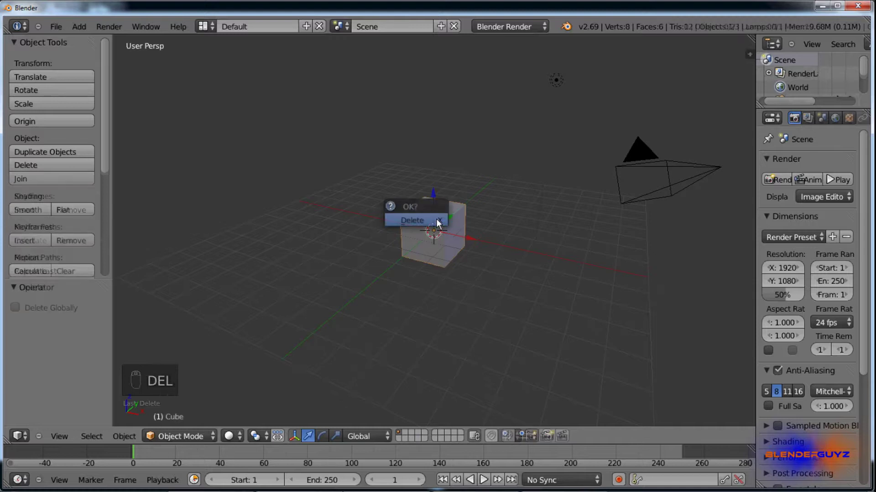
Add a 21-vertex circle mesh at the scene centre in place of the cube.
{"action": "mouse_move", "coordinate": [436, 222]}
{"action": "left_click", "coordinate": [488, 245]}
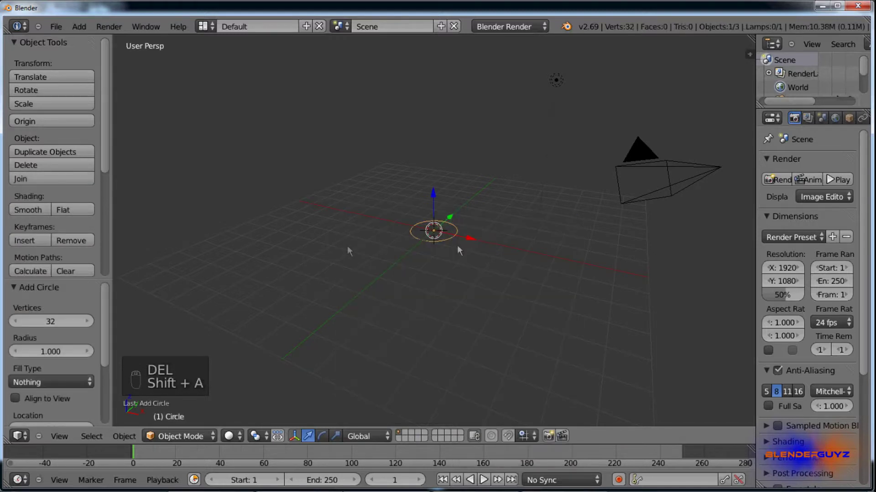
{"action": "left_click", "coordinate": [49, 322]}
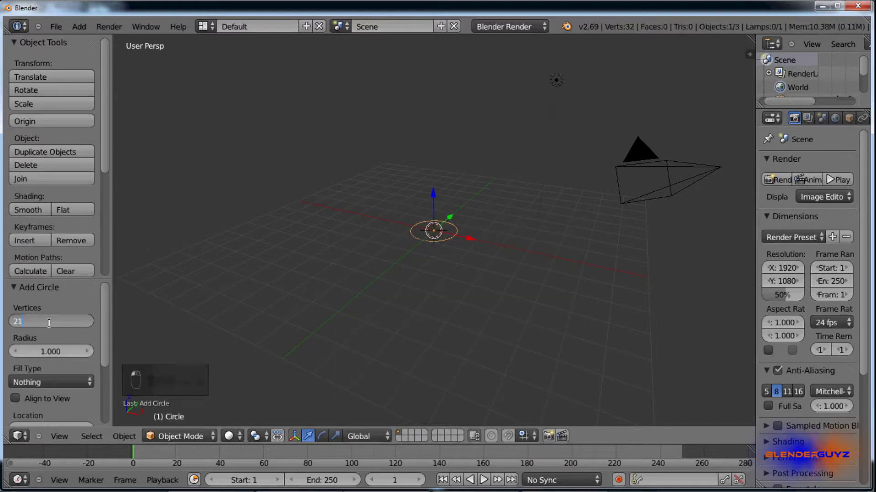
{"action": "key", "text": "Return"}
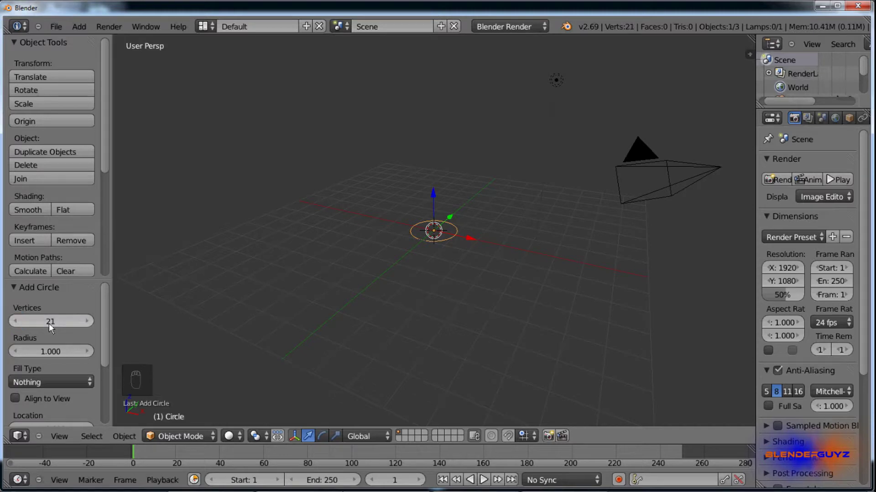
{"action": "key", "text": "Tab"}
{"action": "key", "text": "Tab"}
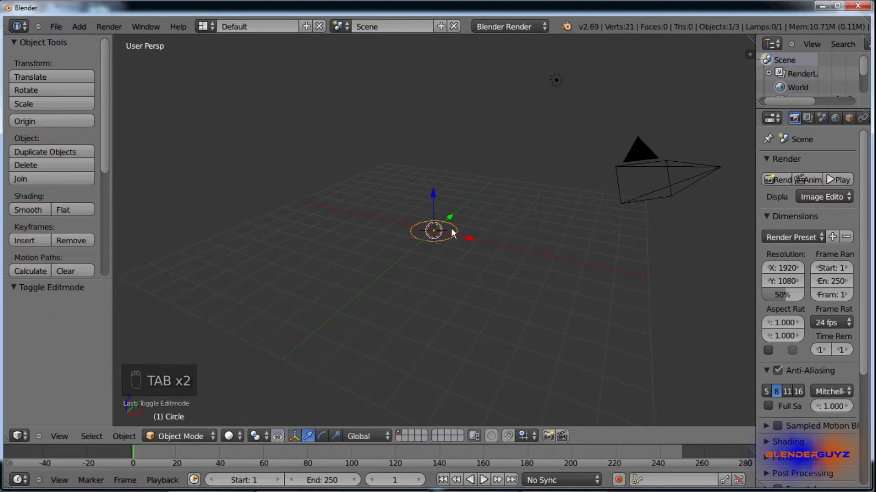
Enable Background Images in the viewport side panel and add a new image slot.
{"action": "key", "text": "n"}
{"action": "scroll", "coordinate": [671, 193], "scroll_direction": "down", "scroll_amount": 12}
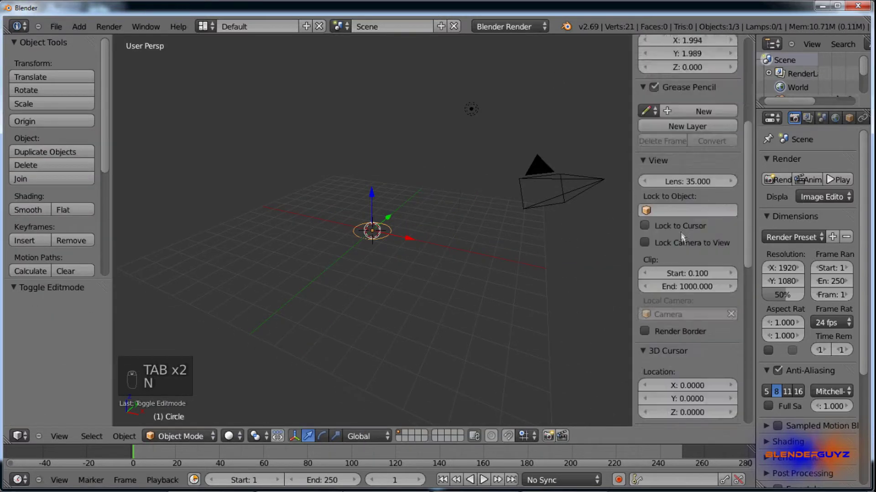
{"action": "scroll", "coordinate": [688, 260], "scroll_direction": "down", "scroll_amount": 6}
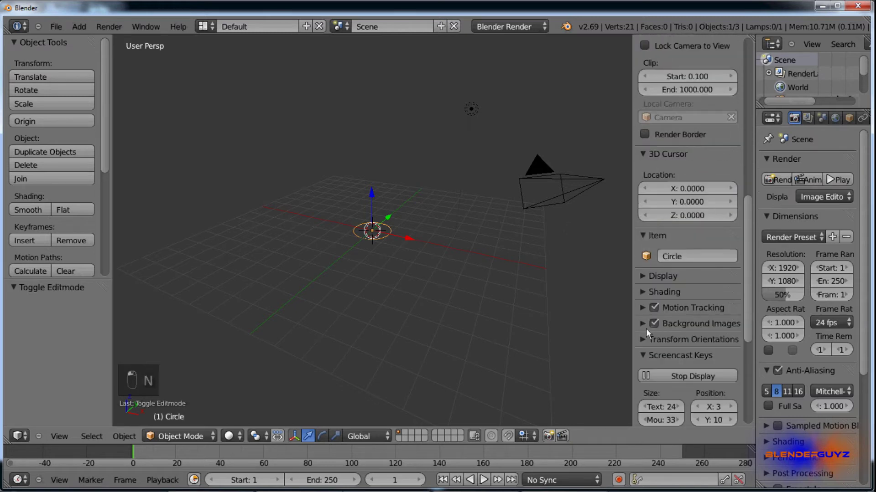
{"action": "left_click", "coordinate": [643, 324]}
{"action": "left_click", "coordinate": [673, 346]}
{"action": "scroll", "coordinate": [673, 346], "scroll_direction": "down", "scroll_amount": 5}
Load hydrantA1.png from the fire hydrant folder and view it in front orthographic.
{"action": "left_click", "coordinate": [692, 340]}
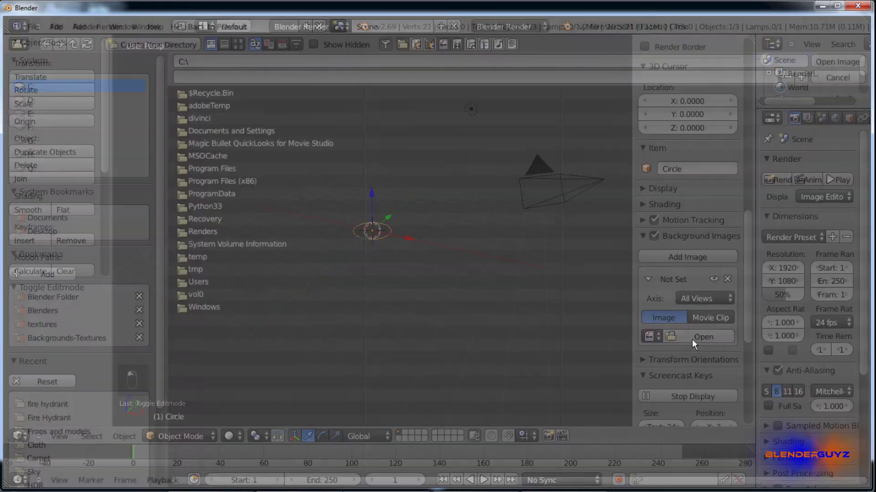
{"action": "left_click", "coordinate": [44, 404]}
{"action": "left_click", "coordinate": [275, 132]}
{"action": "left_click", "coordinate": [837, 62]}
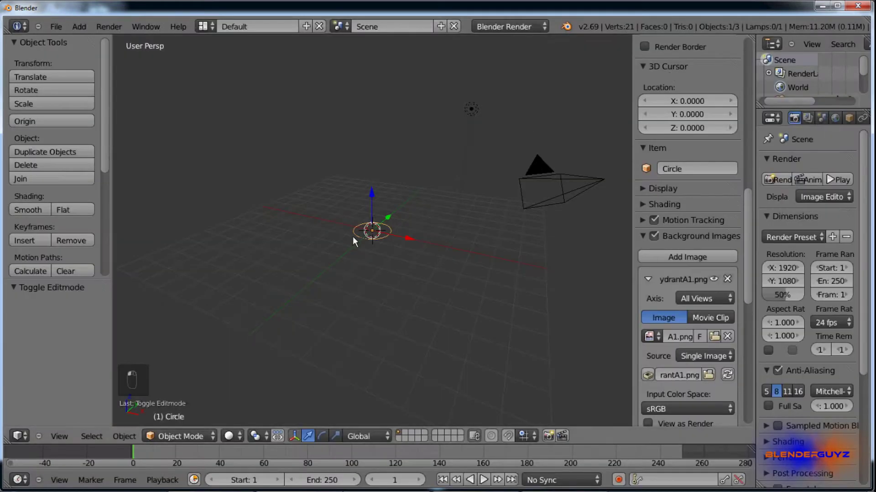
{"action": "key", "text": "KP_1"}
{"action": "key", "text": "KP_5"}
Set the blueprint's background X offset to -0.800 to centre the hydrant on the circle.
{"action": "scroll", "coordinate": [420, 126], "scroll_direction": "up", "scroll_amount": 2}
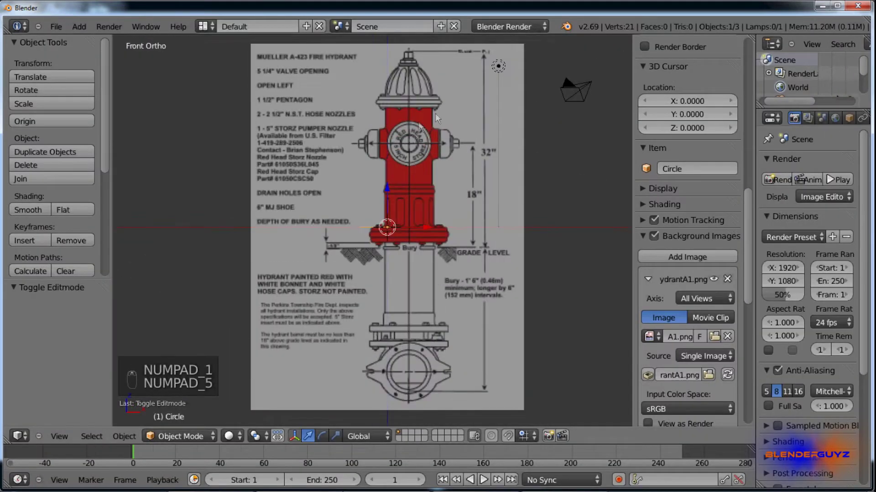
{"action": "scroll", "coordinate": [689, 274], "scroll_direction": "down", "scroll_amount": 5}
{"action": "scroll", "coordinate": [420, 274], "scroll_direction": "up", "scroll_amount": 6}
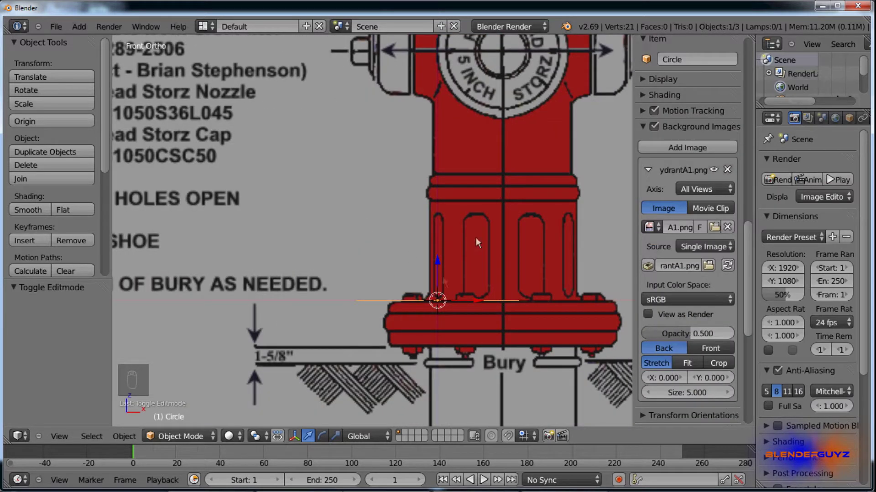
{"action": "key", "text": "g"}
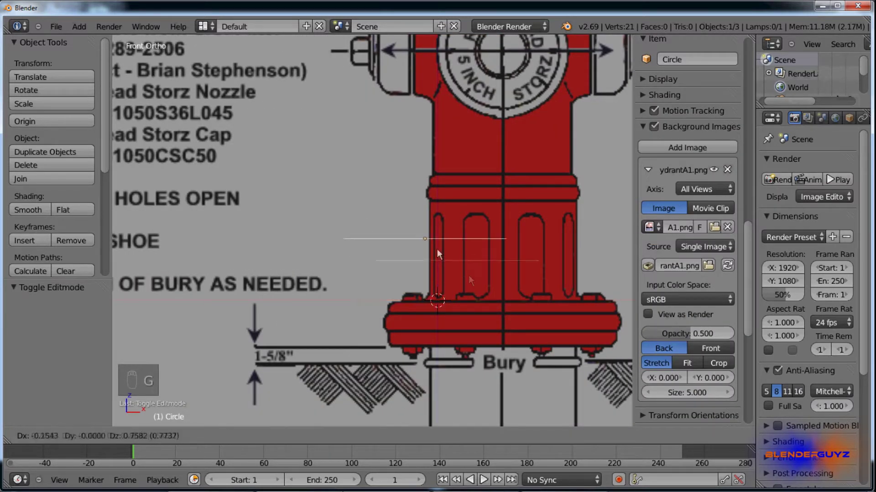
{"action": "right_click", "coordinate": [444, 300]}
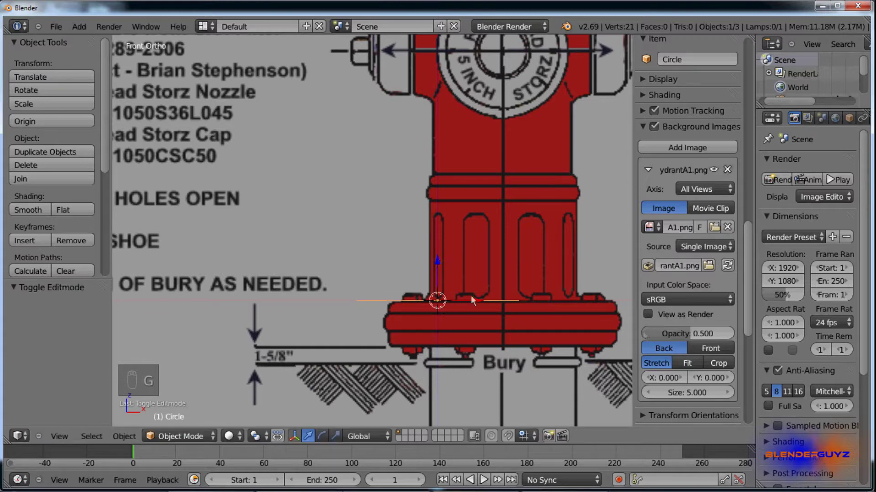
{"action": "left_click", "coordinate": [669, 378]}
{"action": "type", "text": "-.8"}
{"action": "key", "text": "Return"}
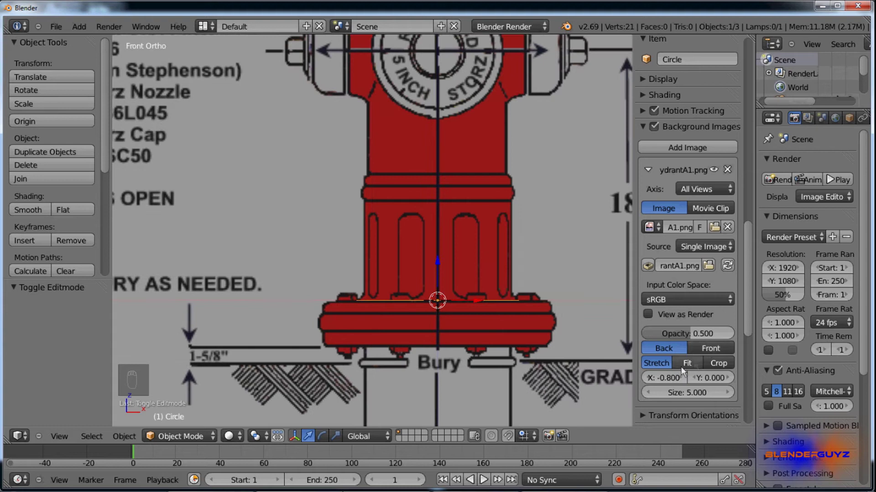
{"action": "scroll", "coordinate": [527, 294], "scroll_direction": "up", "scroll_amount": 1}
Shrink the circle to the barrel width and extrude two rings upward for the lower barrel.
{"action": "key", "text": "s"}
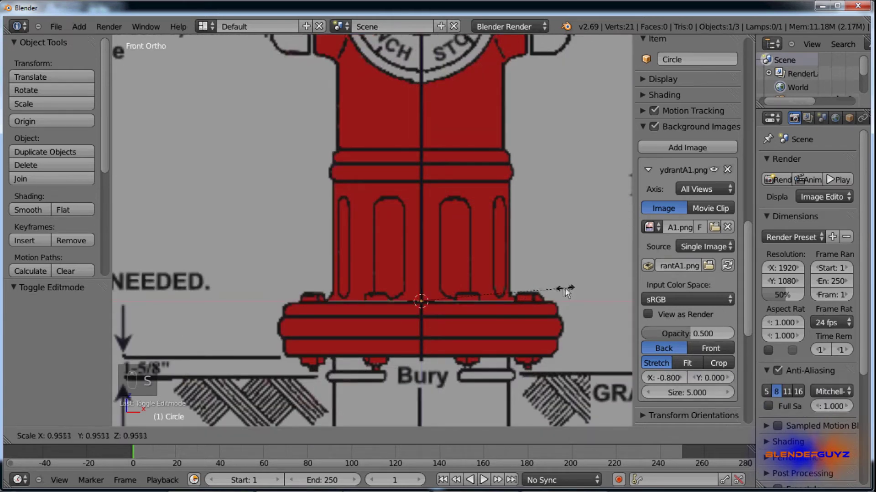
{"action": "left_click", "coordinate": [560, 289]}
{"action": "key", "text": "Tab"}
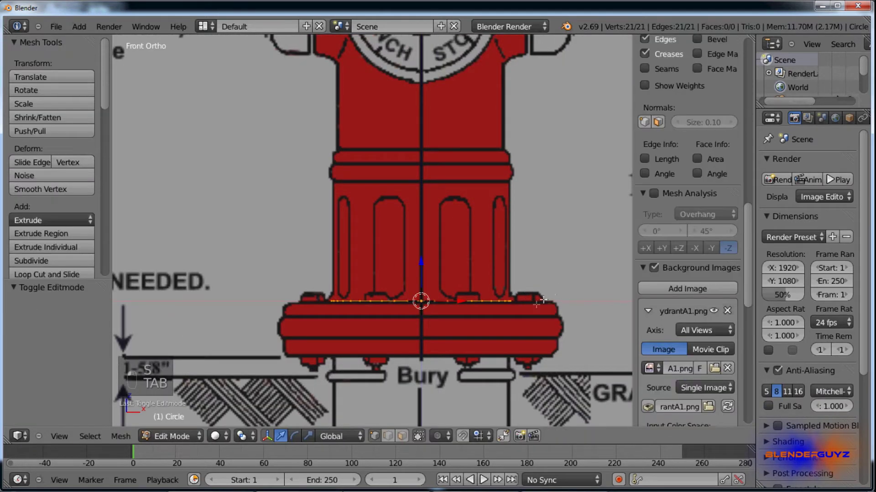
{"action": "key", "text": "e"}
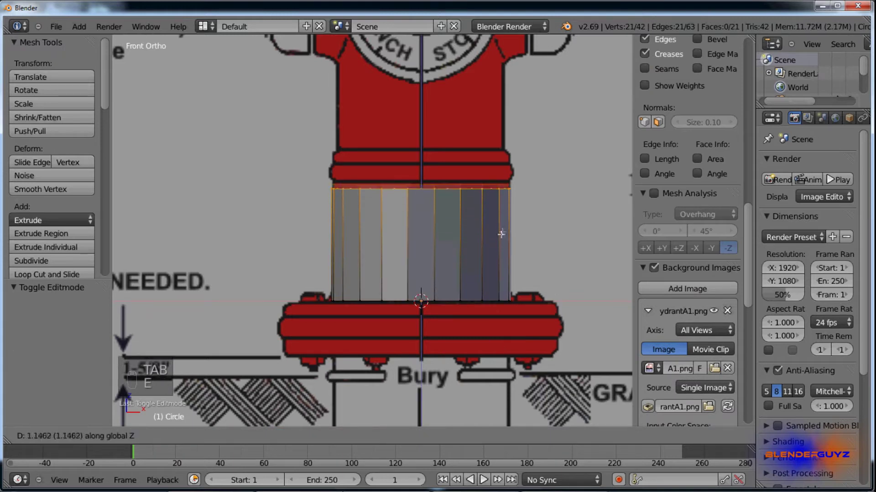
{"action": "left_click", "coordinate": [503, 230]}
{"action": "key", "text": "e"}
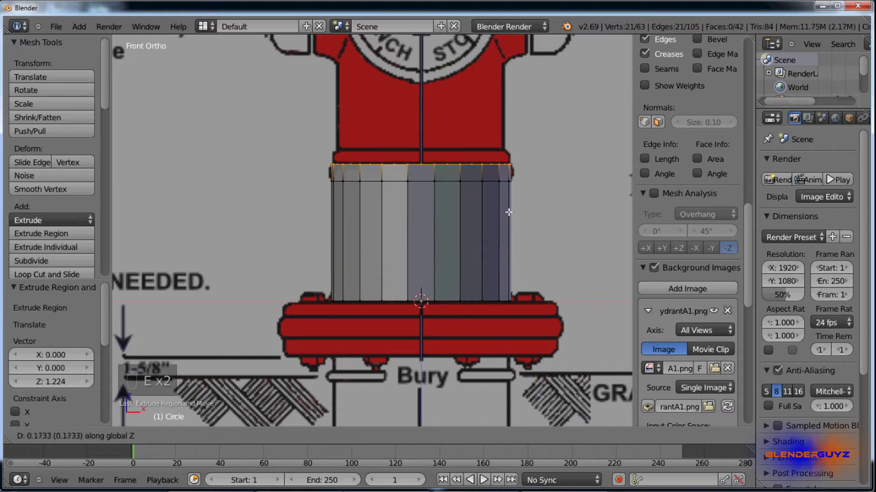
{"action": "left_click", "coordinate": [509, 208]}
Extrude a third ring, a collar ring scaled to 0.912, and a tall barrel section toward the nozzles.
{"action": "key", "text": "e"}
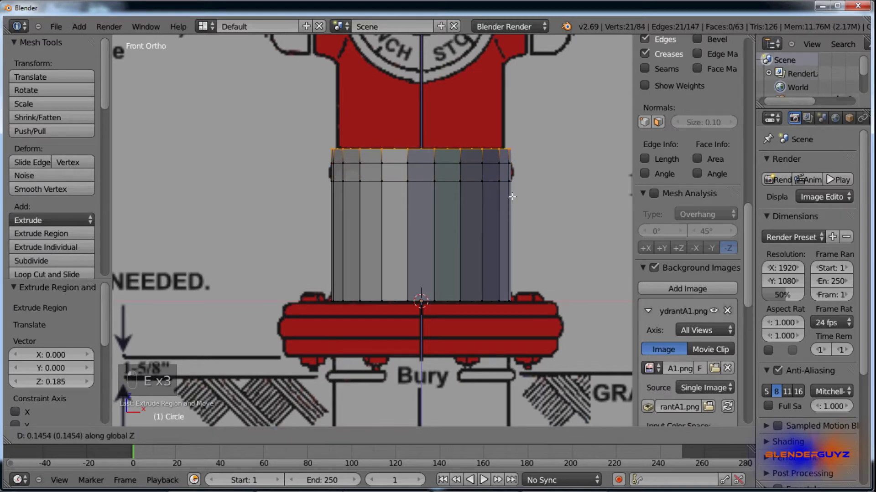
{"action": "left_click", "coordinate": [511, 196]}
{"action": "key", "text": "e"}
{"action": "key", "text": "s"}
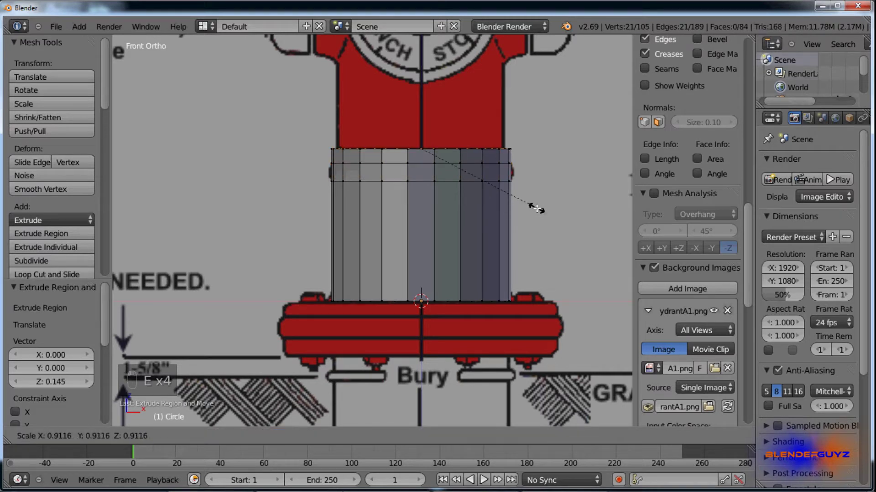
{"action": "left_click", "coordinate": [536, 208]}
{"action": "scroll", "coordinate": [536, 209], "scroll_direction": "down", "scroll_amount": 3}
{"action": "key", "text": "e"}
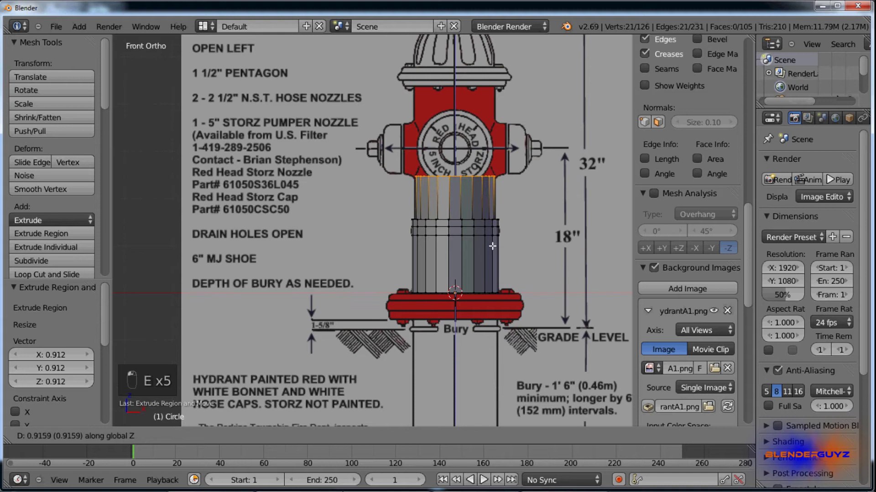
{"action": "left_click", "coordinate": [492, 248]}
{"action": "scroll", "coordinate": [447, 106], "scroll_direction": "up", "scroll_amount": 4}
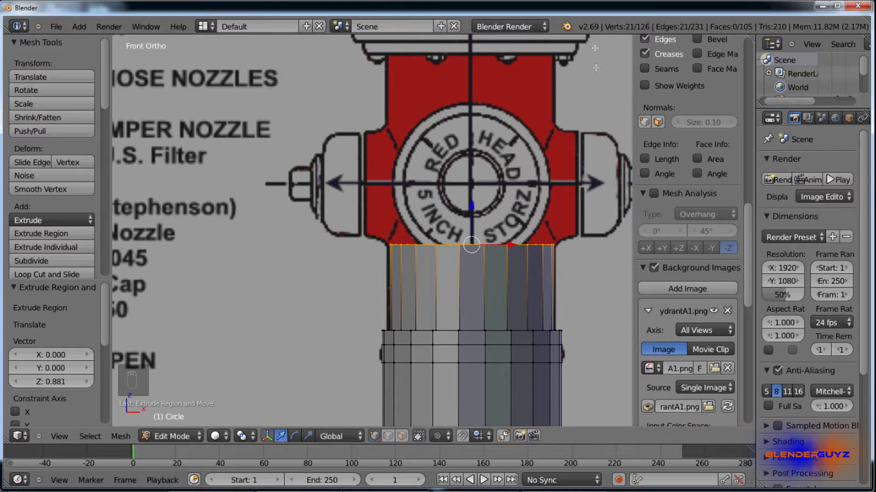
Extrude the body up through the nozzle section to just below the bonnet.
{"action": "key", "text": "e"}
{"action": "left_click", "coordinate": [570, 196]}
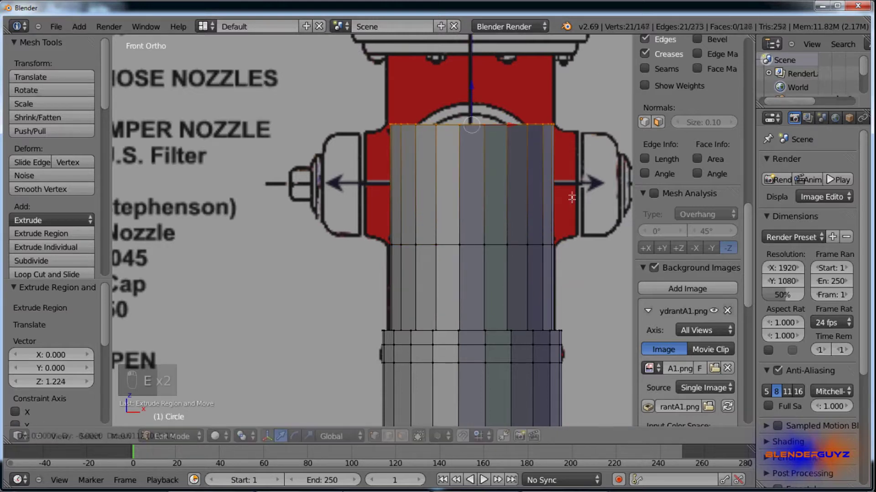
{"action": "key", "text": "e"}
{"action": "left_click", "coordinate": [584, 131]}
{"action": "scroll", "coordinate": [473, 186], "scroll_direction": "down", "scroll_amount": 3}
{"action": "scroll", "coordinate": [474, 186], "scroll_direction": "up", "scroll_amount": 2}
Flare the flange outward with in-place rings widened to 1.253 and beyond, each lifted slightly.
{"action": "key", "text": "e"}
{"action": "left_click", "coordinate": [474, 186]}
{"action": "key", "text": "s"}
{"action": "left_click", "coordinate": [521, 182]}
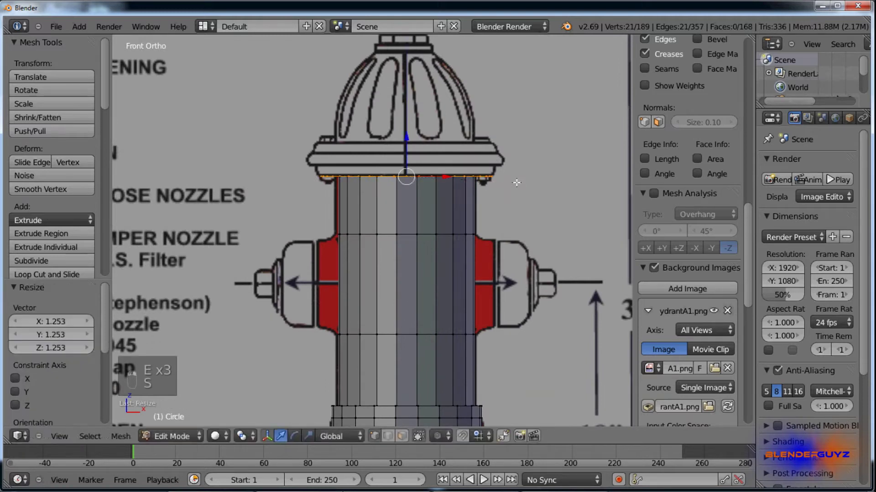
{"action": "key", "text": "e"}
{"action": "left_click", "coordinate": [521, 172]}
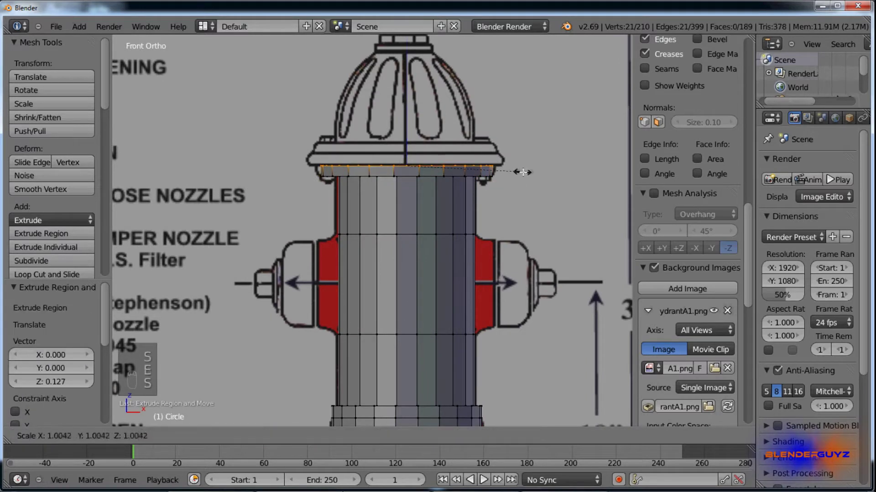
{"action": "key", "text": "e"}
{"action": "right_click", "coordinate": [526, 171]}
{"action": "key", "text": "s"}
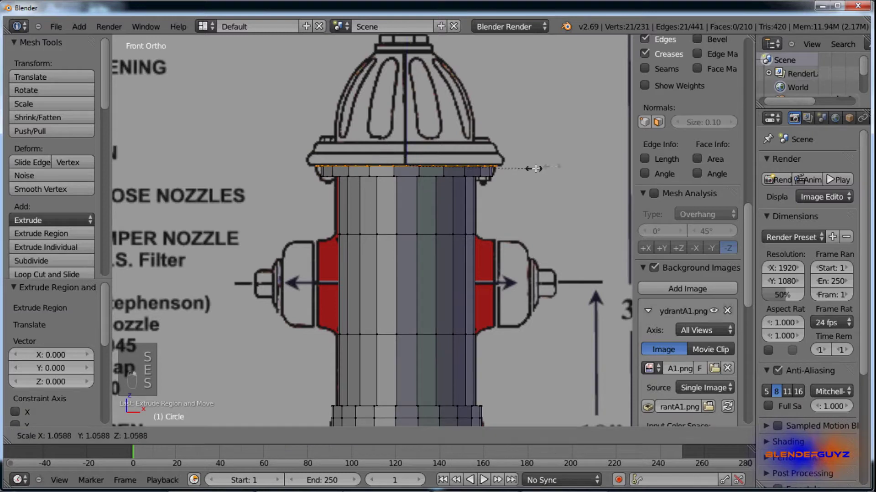
{"action": "left_click", "coordinate": [548, 166]}
{"action": "key", "text": "e"}
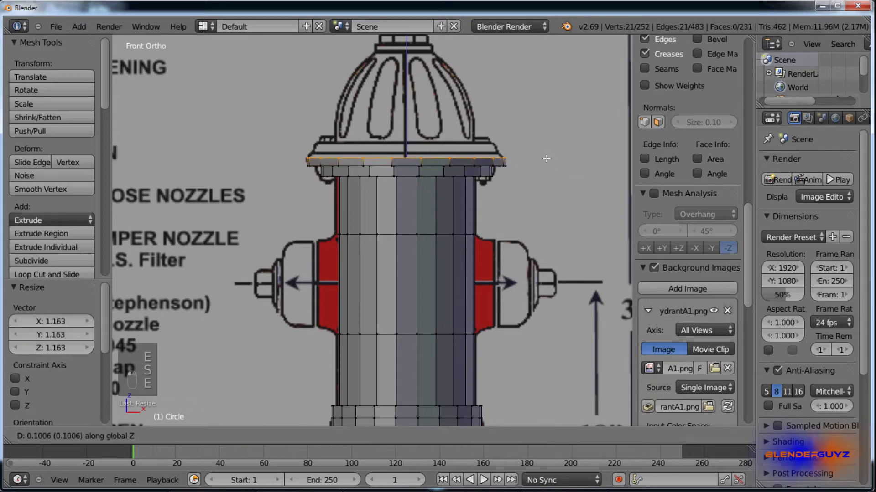
{"action": "left_click", "coordinate": [547, 155]}
Shrink a new ring to 0.938 and extrude it up to the rim's top under the cap.
{"action": "key", "text": "e"}
{"action": "right_click", "coordinate": [545, 154]}
{"action": "key", "text": "s"}
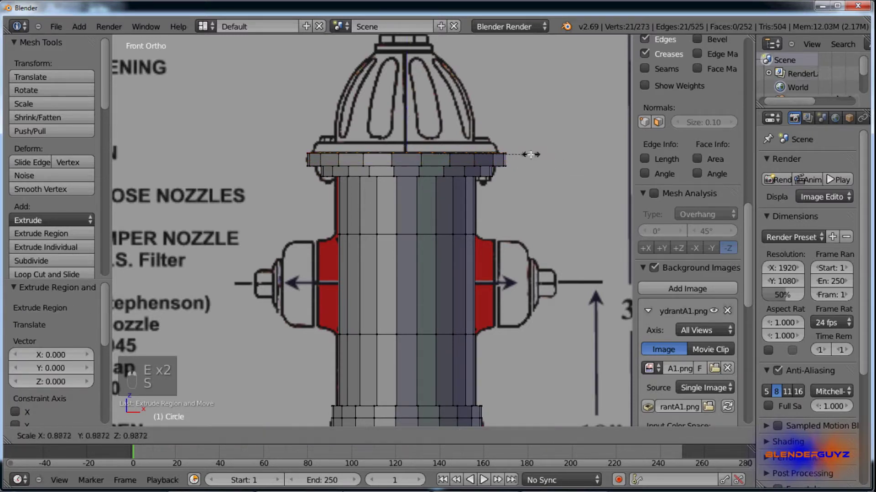
{"action": "left_click", "coordinate": [537, 151]}
{"action": "key", "text": "e"}
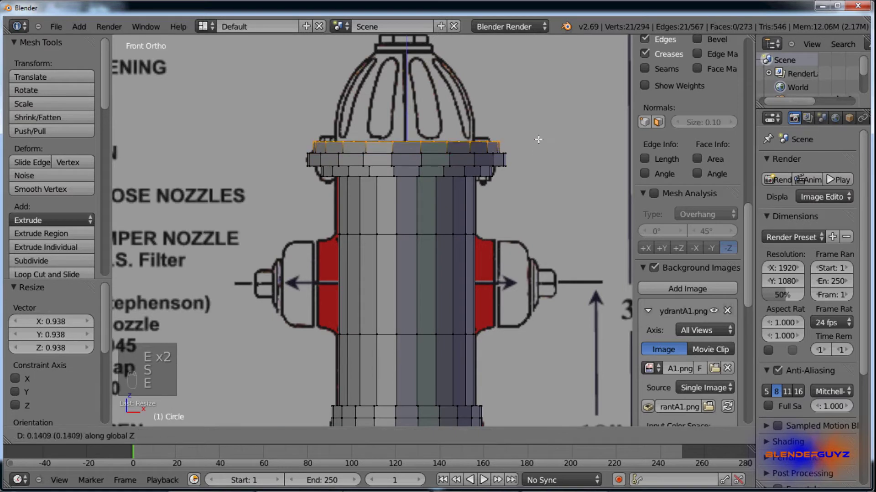
{"action": "left_click", "coordinate": [538, 138]}
{"action": "scroll", "coordinate": [487, 176], "scroll_direction": "up", "scroll_amount": 2}
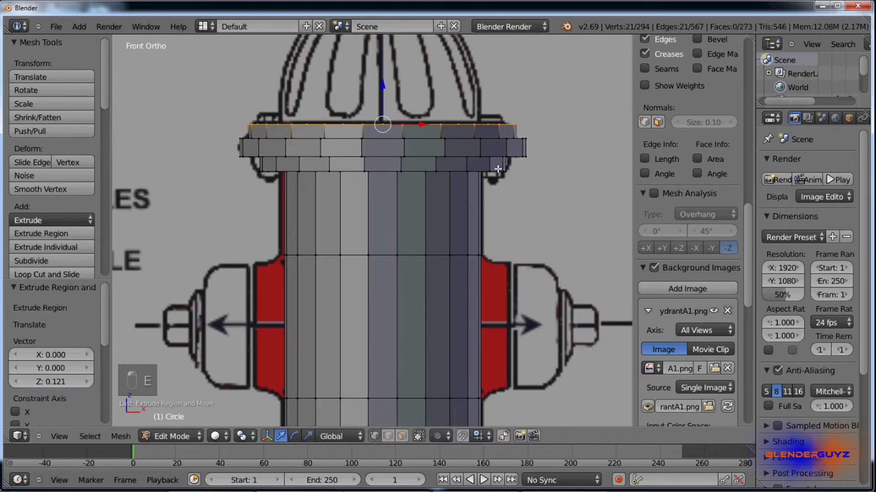
{"action": "scroll", "coordinate": [498, 169], "scroll_direction": "up", "scroll_amount": 2}
Widen the flange's lower band to 1.091, scaling only in the horizontal plane.
{"action": "middle_click_drag", "start_coordinate": [498, 169], "coordinate": [499, 144]}
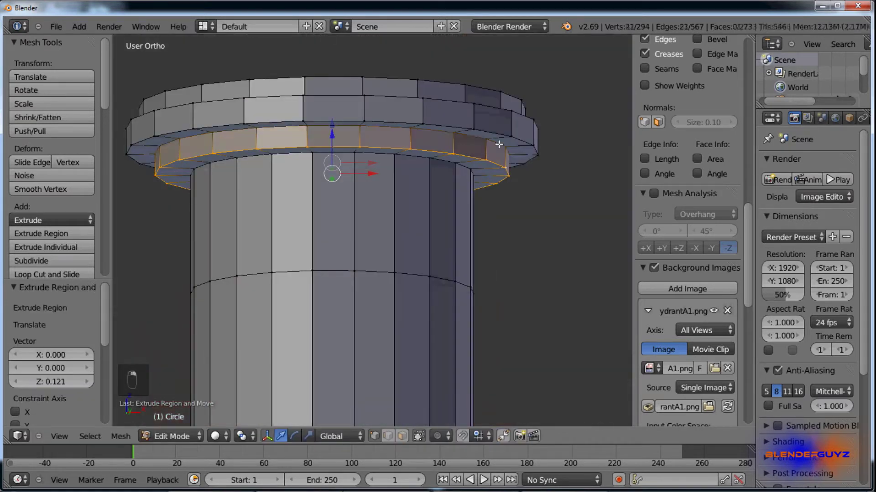
{"action": "right_click", "coordinate": [499, 144], "text": "alt+shift"}
{"action": "key", "text": "s"}
{"action": "key", "text": "shift+z"}
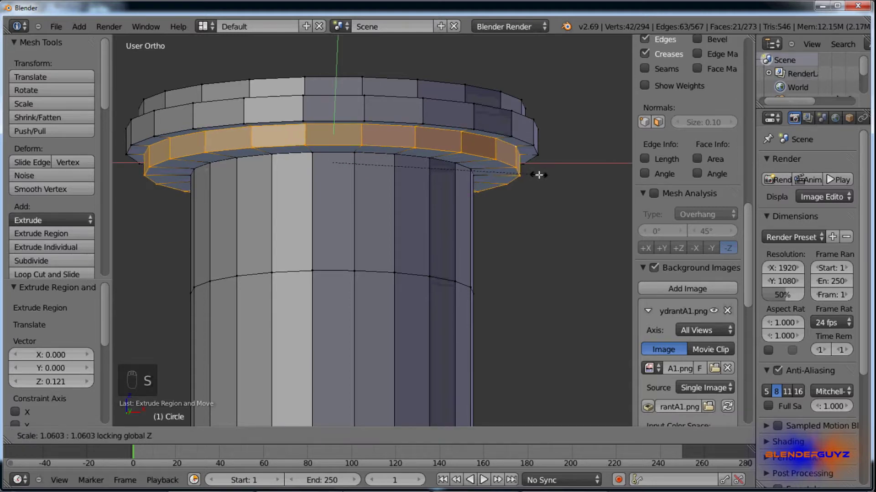
{"action": "left_click", "coordinate": [544, 174]}
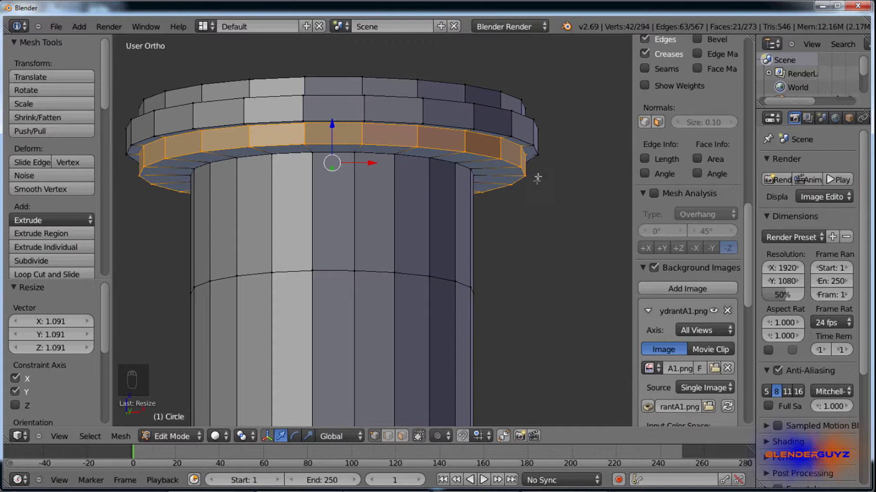
Select the flange's top edge loop and return to the front blueprint view.
{"action": "key", "text": "KP_1"}
{"action": "key", "text": "z"}
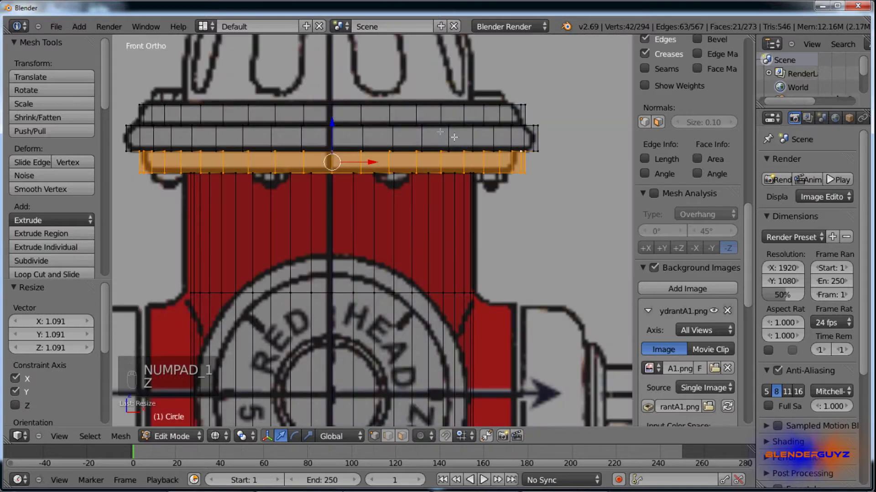
{"action": "key", "text": "a"}
{"action": "middle_click_drag", "start_coordinate": [536, 181], "coordinate": [410, 129]}
{"action": "key", "text": "z"}
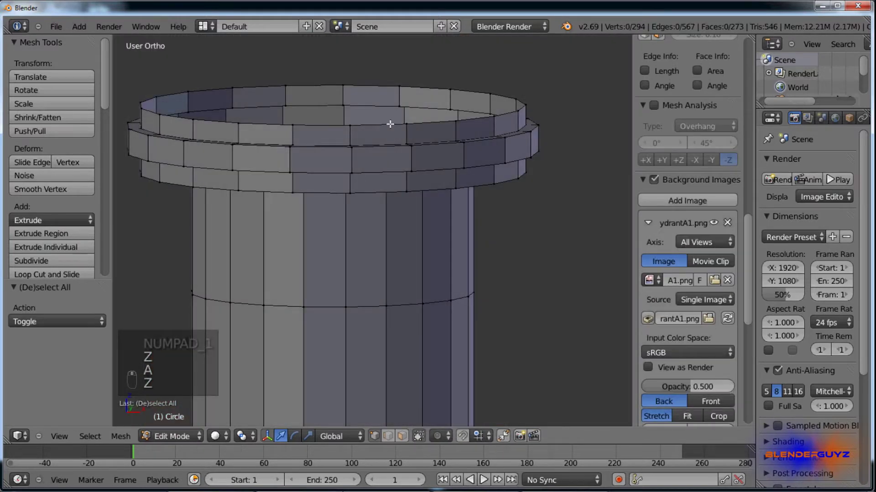
{"action": "right_click", "coordinate": [389, 124], "text": "alt"}
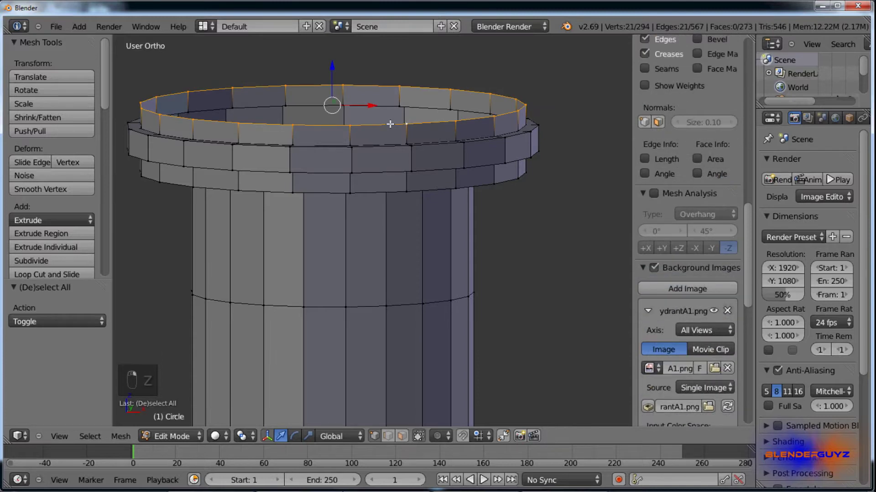
{"action": "key", "text": "KP_1"}
{"action": "scroll", "coordinate": [199, 166], "scroll_direction": "down", "scroll_amount": 4}
Extrude the flange's top loop, shrink it to 0.739, raise it to cap height and narrow the top.
{"action": "key", "text": "e"}
{"action": "key", "text": "s"}
{"action": "left_click", "coordinate": [377, 162]}
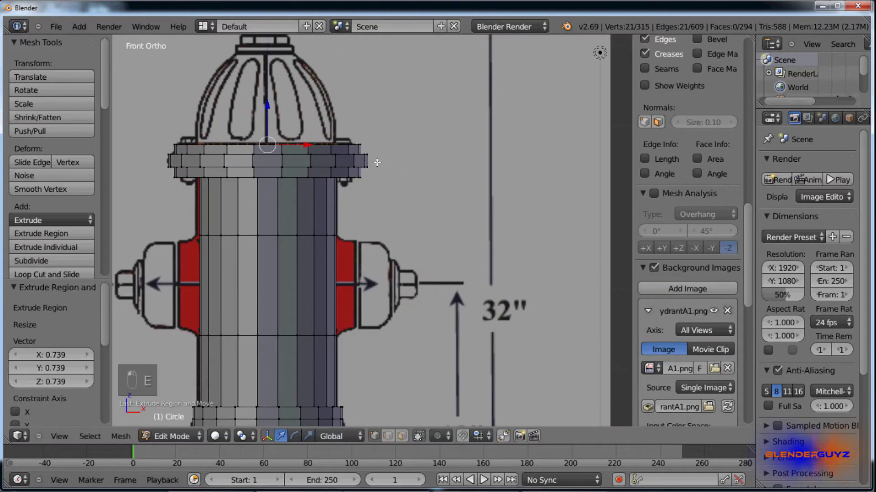
{"action": "key", "text": "e"}
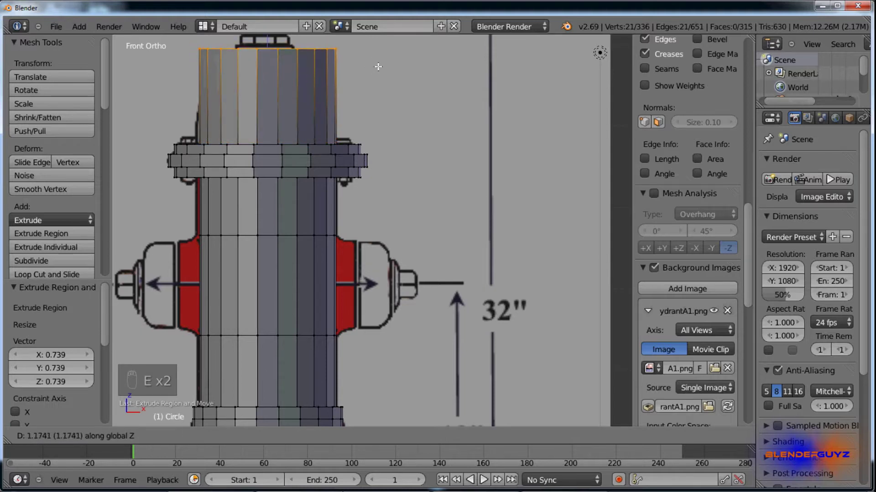
{"action": "left_click", "coordinate": [377, 69]}
{"action": "scroll", "coordinate": [478, 323], "scroll_direction": "down", "scroll_amount": 2}
{"action": "scroll", "coordinate": [341, 122], "scroll_direction": "up", "scroll_amount": 4}
{"action": "key", "text": "z"}
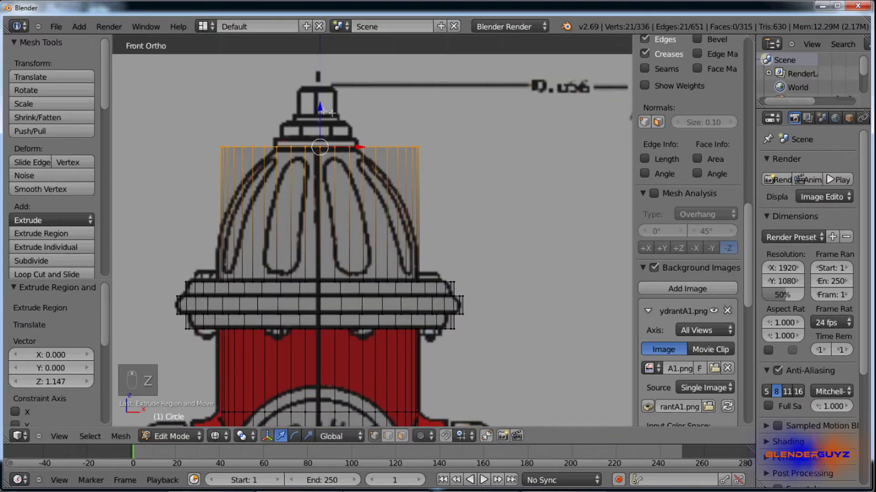
{"action": "left_click_drag", "start_coordinate": [318, 108], "coordinate": [319, 112]}
{"action": "key", "text": "s"}
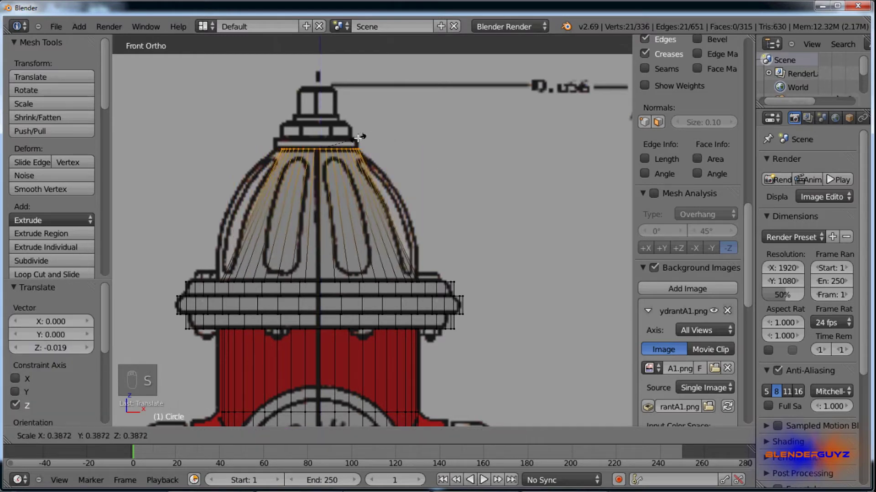
{"action": "left_click", "coordinate": [361, 138]}
{"action": "key", "text": "z"}
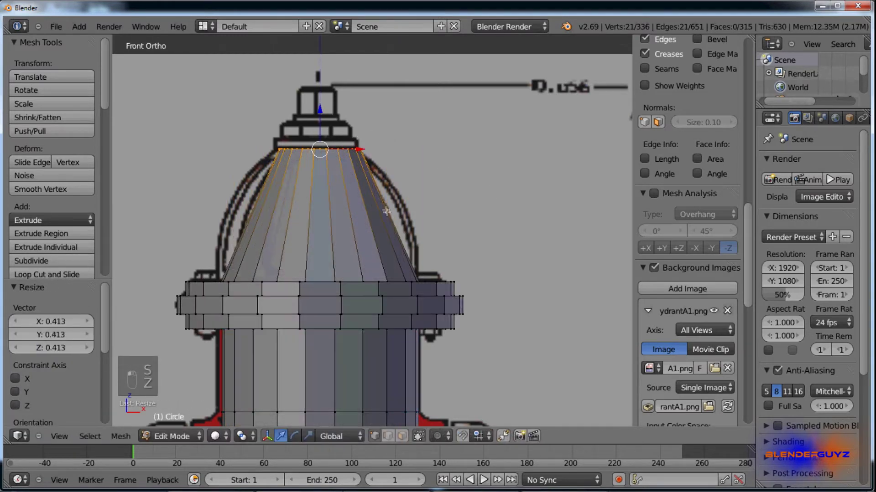
Add two loop cuts around the cap and widen both new rings to round the dome.
{"action": "key", "text": "ctrl+r"}
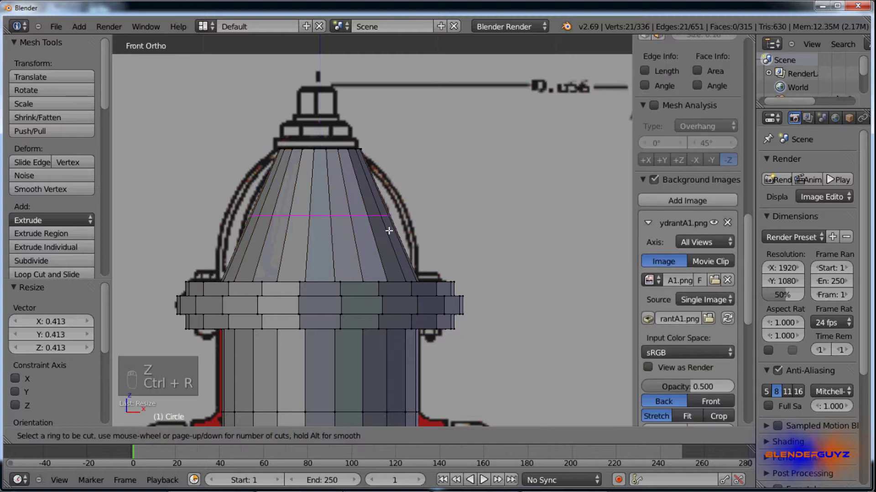
{"action": "scroll", "coordinate": [388, 231], "scroll_direction": "up", "scroll_amount": 1}
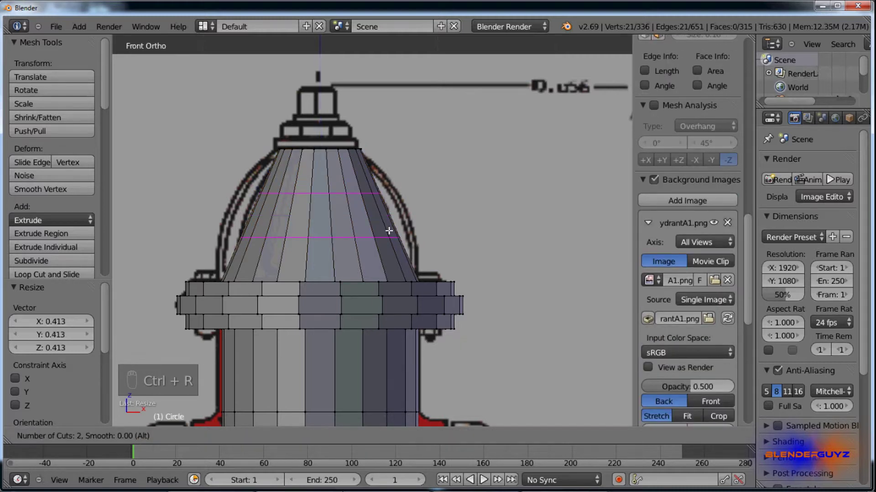
{"action": "left_click", "coordinate": [389, 231]}
{"action": "right_click", "coordinate": [389, 231]}
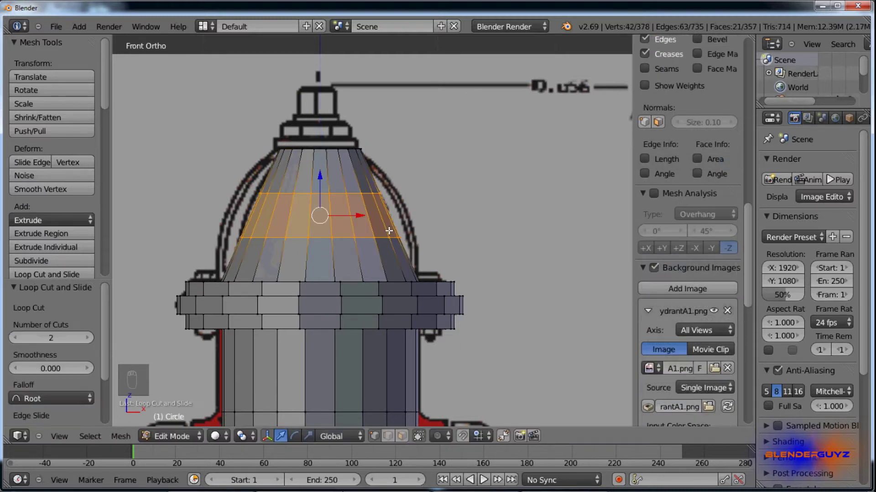
{"action": "right_click", "coordinate": [360, 193], "text": "alt"}
{"action": "key", "text": "s"}
{"action": "left_click", "coordinate": [355, 190]}
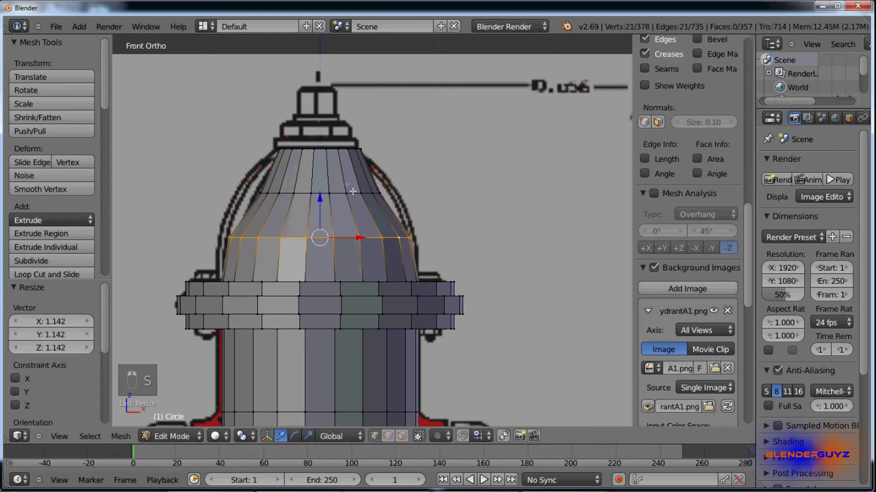
{"action": "key", "text": "s"}
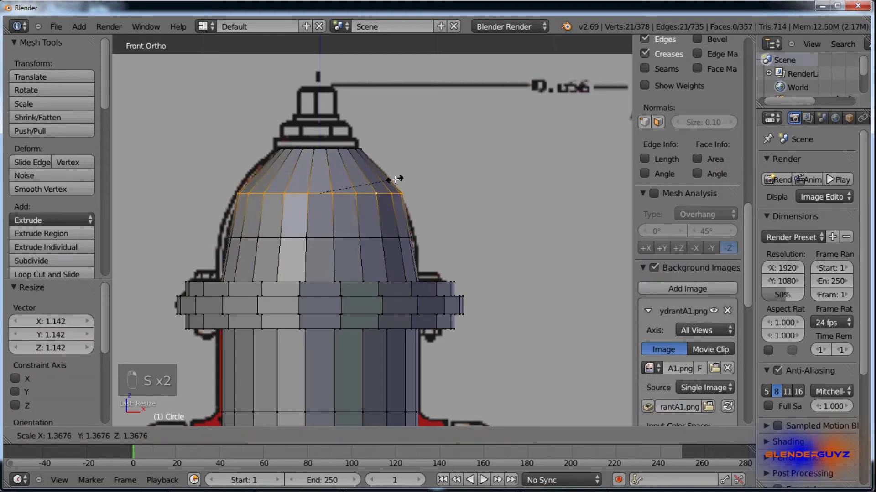
{"action": "left_click", "coordinate": [367, 227]}
{"action": "right_click", "coordinate": [359, 232], "text": "alt"}
{"action": "right_click", "coordinate": [351, 237], "text": "alt"}
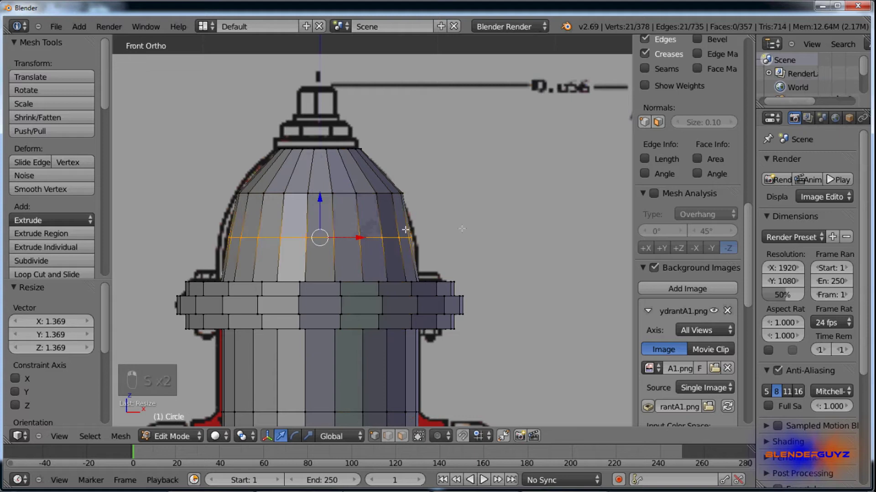
{"action": "key", "text": "s"}
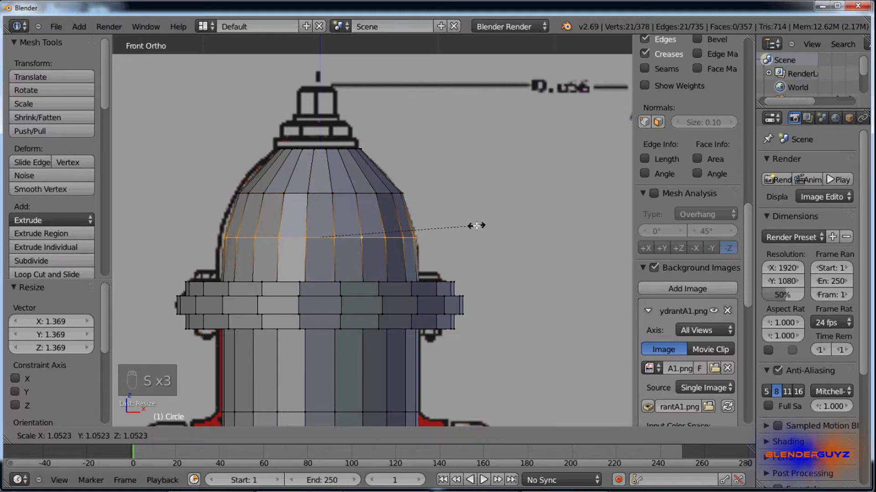
{"action": "left_click", "coordinate": [478, 224]}
Lower the cap's top loop along Z and check the dome shape outside Edit Mode.
{"action": "right_click", "coordinate": [335, 151], "text": "alt"}
{"action": "key", "text": "g"}
{"action": "key", "text": "z"}
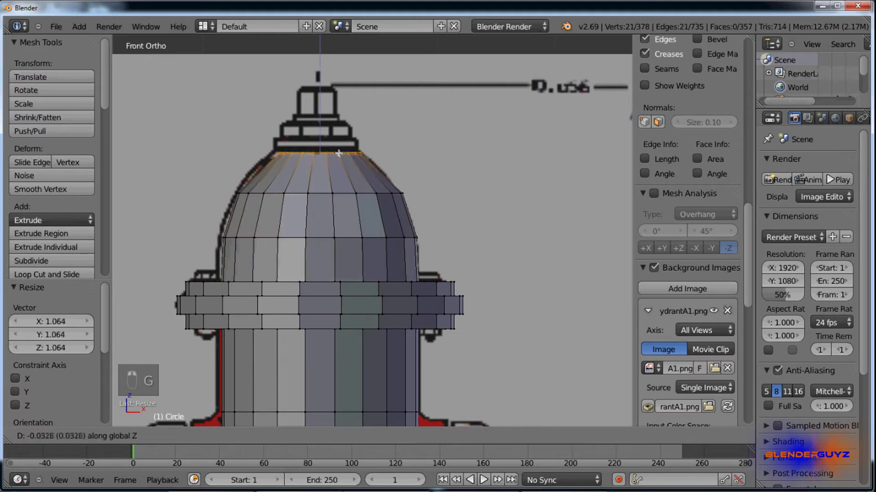
{"action": "left_click", "coordinate": [340, 156]}
{"action": "key", "text": "Tab"}
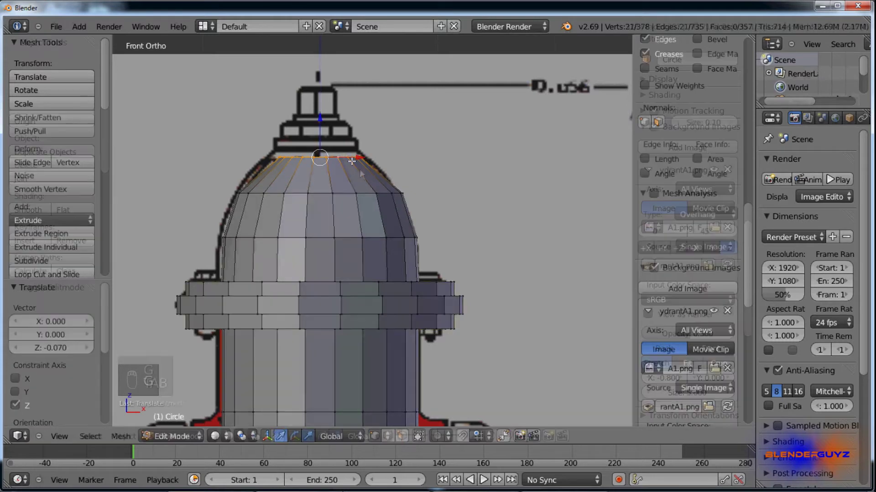
{"action": "scroll", "coordinate": [369, 176], "scroll_direction": "down", "scroll_amount": 5}
{"action": "scroll", "coordinate": [369, 176], "scroll_direction": "up", "scroll_amount": 4}
{"action": "key", "text": "Tab"}
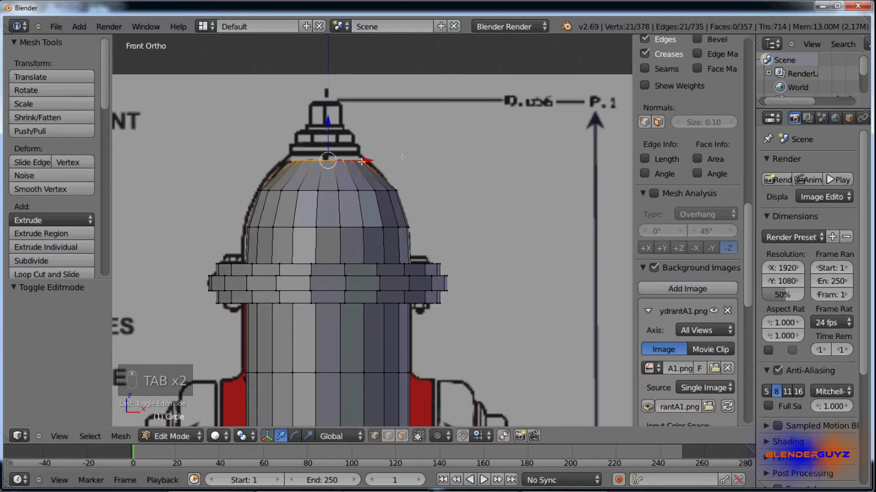
Extrude the dome's top loop, raise it to the nut base and shrink it to 0.770.
{"action": "key", "text": "e"}
{"action": "right_click", "coordinate": [408, 156]}
{"action": "key", "text": "z"}
{"action": "key", "text": "g"}
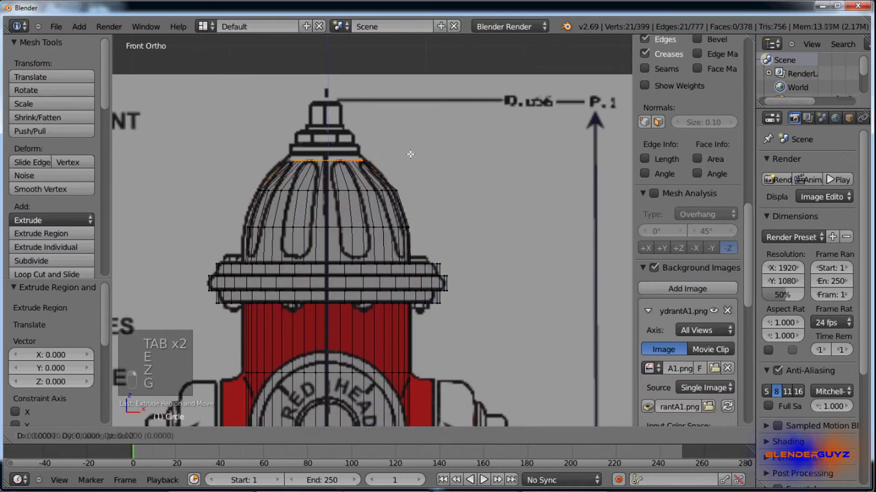
{"action": "left_click", "coordinate": [413, 143]}
{"action": "key", "text": "e"}
{"action": "key", "text": "s"}
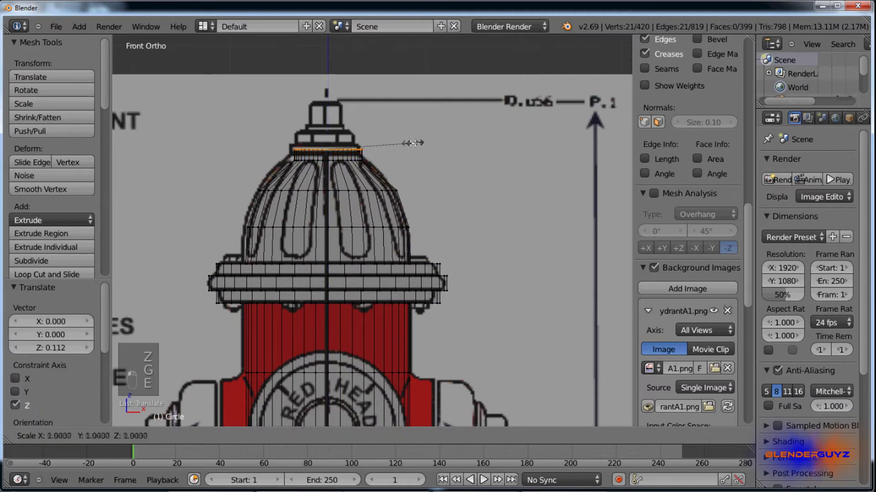
{"action": "left_click", "coordinate": [394, 141]}
Extrude the loop up, shrink it for the nut, and extrude again to the nut's height.
{"action": "key", "text": "e"}
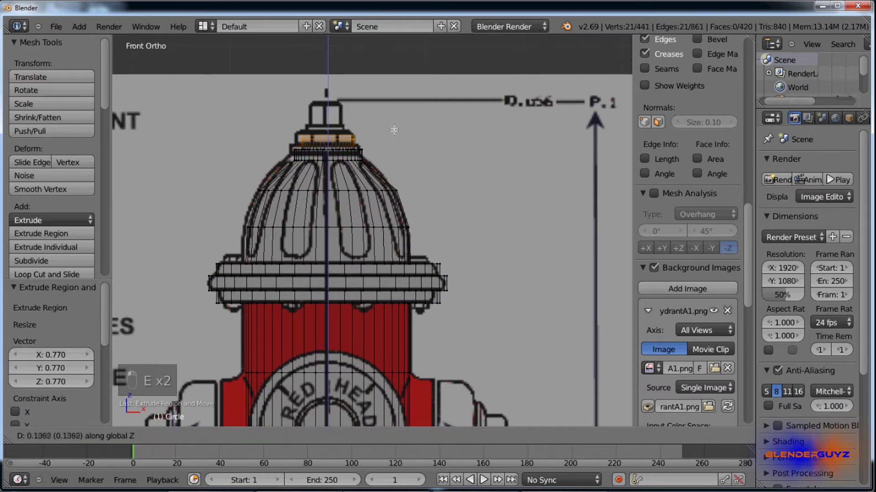
{"action": "left_click", "coordinate": [394, 128]}
{"action": "key", "text": "e"}
{"action": "key", "text": "s"}
{"action": "left_click", "coordinate": [372, 128]}
{"action": "key", "text": "e"}
{"action": "left_click", "coordinate": [372, 104]}
Lower the nut's top loop along Z and extrude it in place.
{"action": "key", "text": "z"}
{"action": "middle_click_drag", "start_coordinate": [376, 106], "coordinate": [383, 120]}
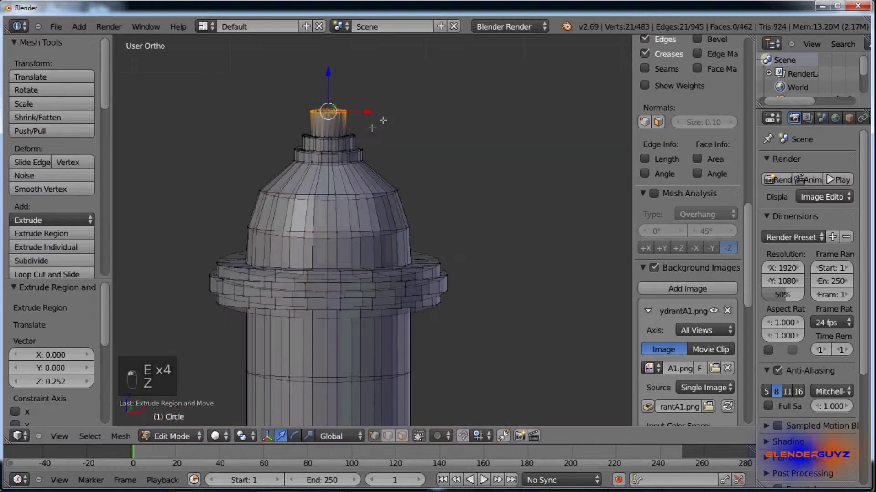
{"action": "scroll", "coordinate": [383, 120], "scroll_direction": "up", "scroll_amount": 5}
{"action": "key", "text": "g"}
{"action": "key", "text": "z"}
{"action": "left_click", "coordinate": [420, 139]}
{"action": "key", "text": "e"}
{"action": "left_click", "coordinate": [420, 138]}
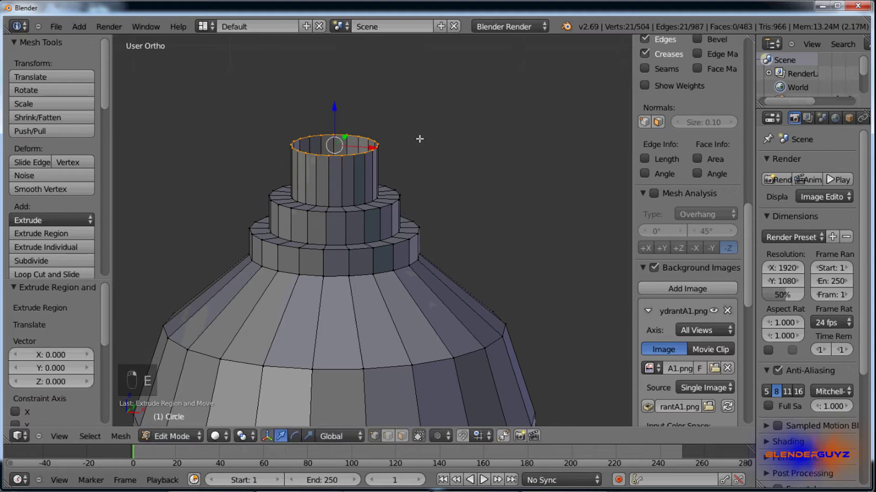
Merge the top loop At Center to close the nut, then view the object from the front.
{"action": "key", "text": "alt+m"}
{"action": "left_click", "coordinate": [420, 139]}
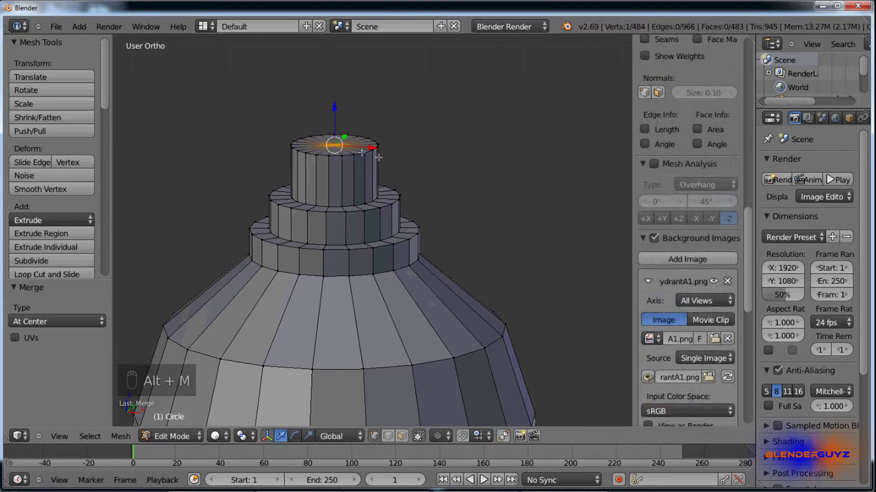
{"action": "key", "text": "Tab"}
{"action": "scroll", "coordinate": [357, 131], "scroll_direction": "down", "scroll_amount": 5}
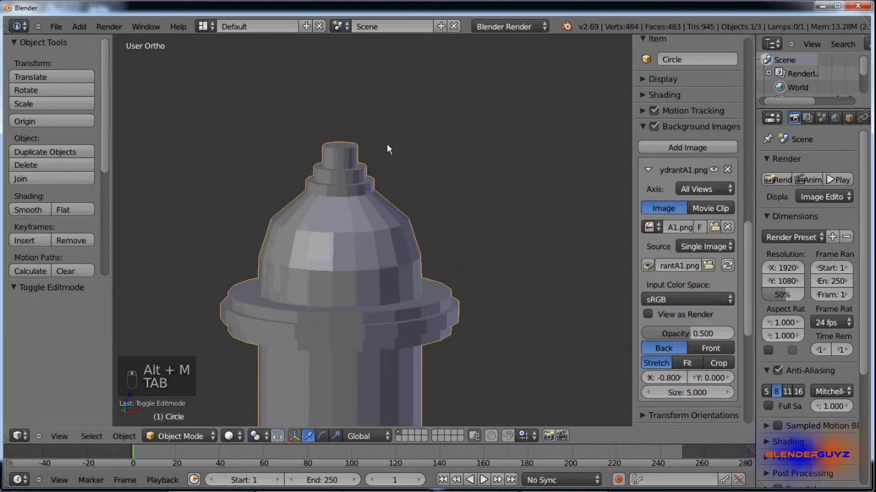
{"action": "key", "text": "KP_1"}
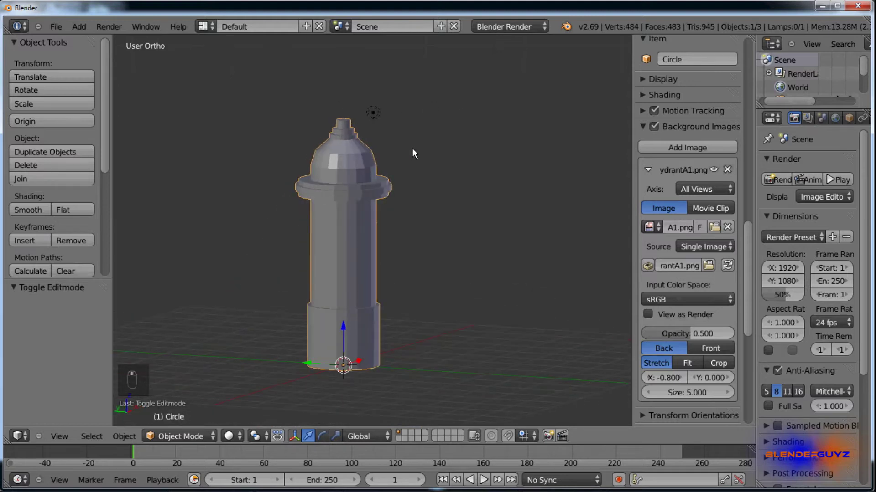
Box-select the hydrant's bottom ring, extrude it and widen it to 1.484.
{"action": "key", "text": "Tab"}
{"action": "key", "text": "z"}
{"action": "scroll", "coordinate": [335, 365], "scroll_direction": "up", "scroll_amount": 4}
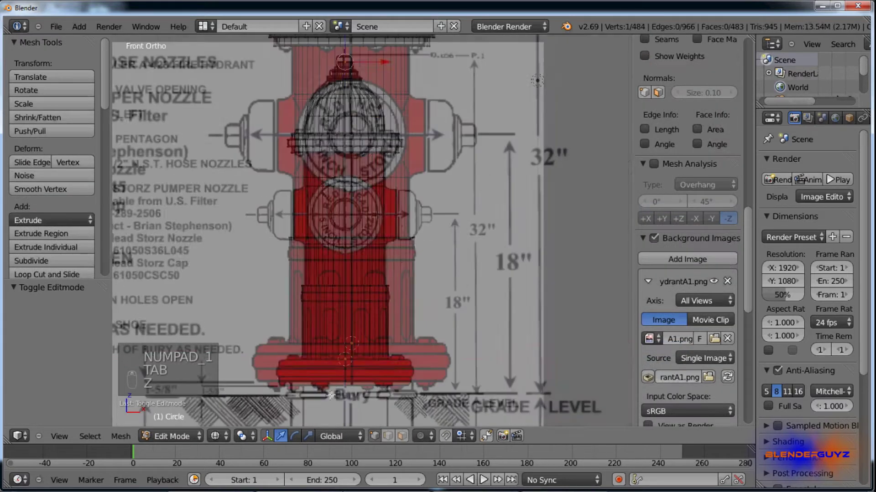
{"action": "key", "text": "a"}
{"action": "key", "text": "b"}
{"action": "left_click_drag", "start_coordinate": [282, 332], "coordinate": [468, 354]}
{"action": "key", "text": "e"}
{"action": "key", "text": "s"}
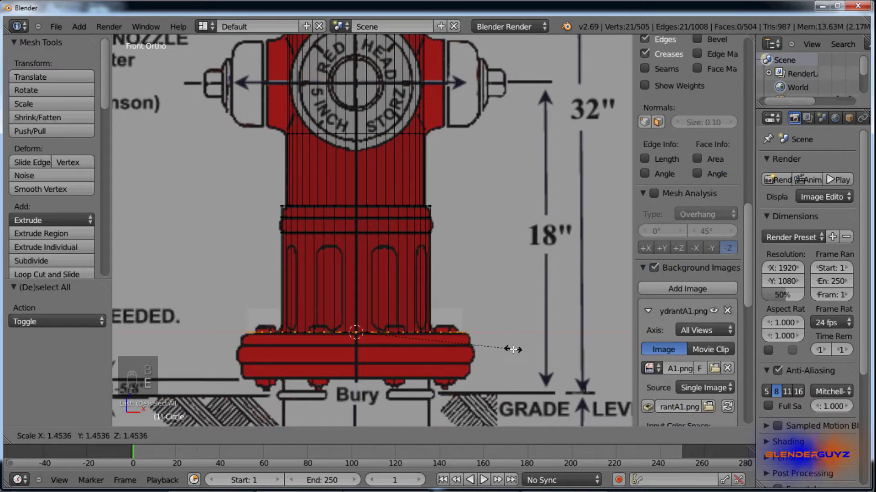
{"action": "left_click", "coordinate": [515, 351]}
Extrude several stepped rings down the base, alternately widening and narrowing them slightly.
{"action": "key", "text": "e"}
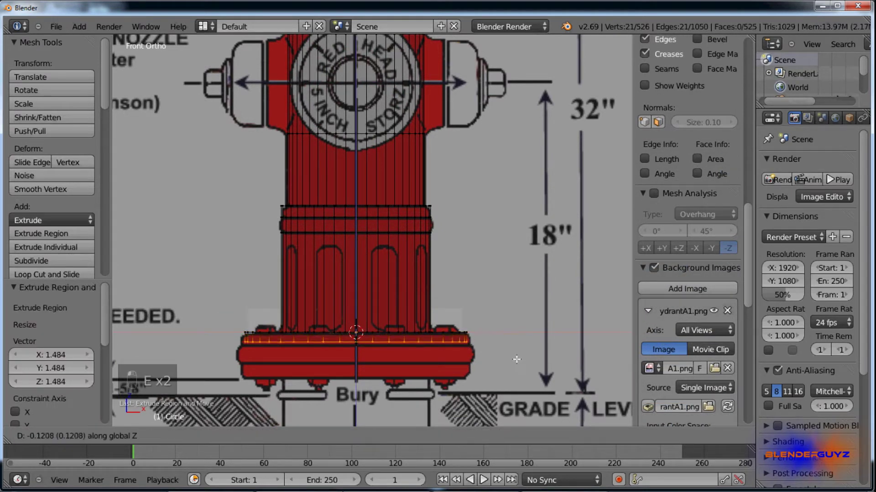
{"action": "left_click", "coordinate": [517, 362]}
{"action": "key", "text": "e"}
{"action": "key", "text": "s"}
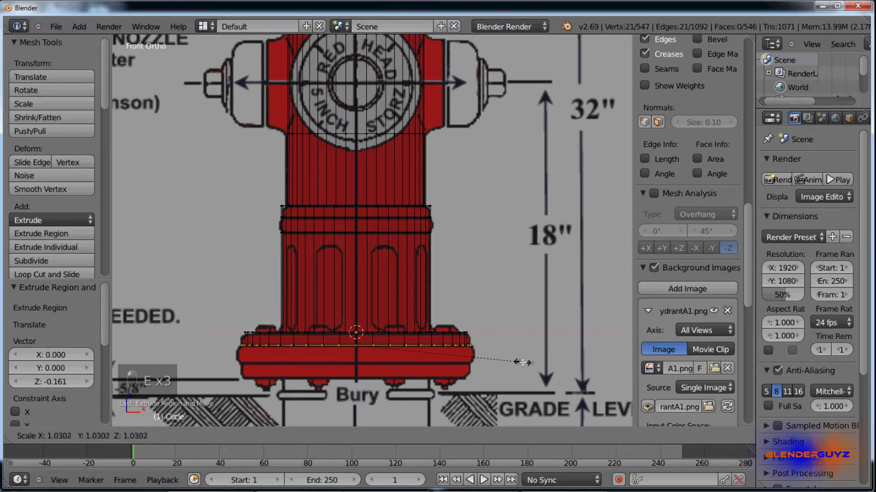
{"action": "left_click", "coordinate": [528, 362]}
{"action": "key", "text": "e"}
{"action": "left_click", "coordinate": [529, 376]}
{"action": "key", "text": "e"}
{"action": "key", "text": "s"}
{"action": "left_click", "coordinate": [522, 380]}
{"action": "key", "text": "e"}
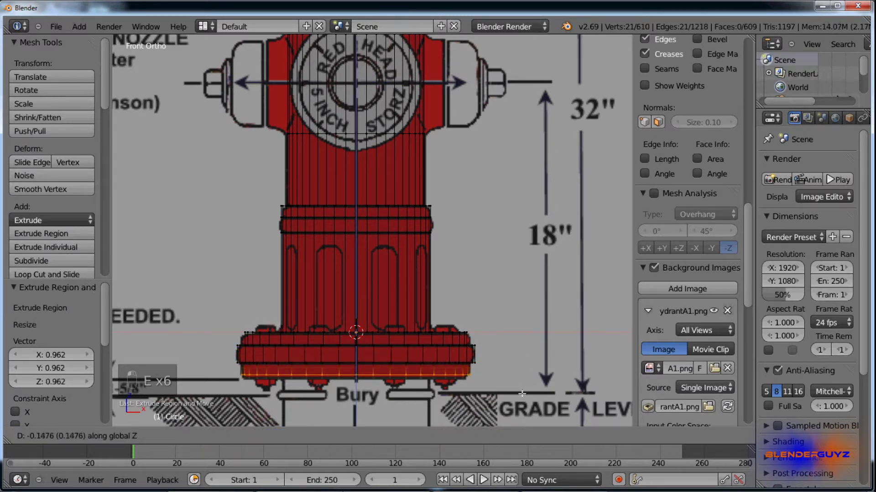
{"action": "left_click", "coordinate": [523, 395]}
From below, extrude the bottom ring inward across the base, then extrude it again in place.
{"action": "middle_click_drag", "start_coordinate": [523, 395], "coordinate": [502, 327]}
{"action": "key", "text": "z"}
{"action": "key", "text": "e"}
{"action": "key", "text": "s"}
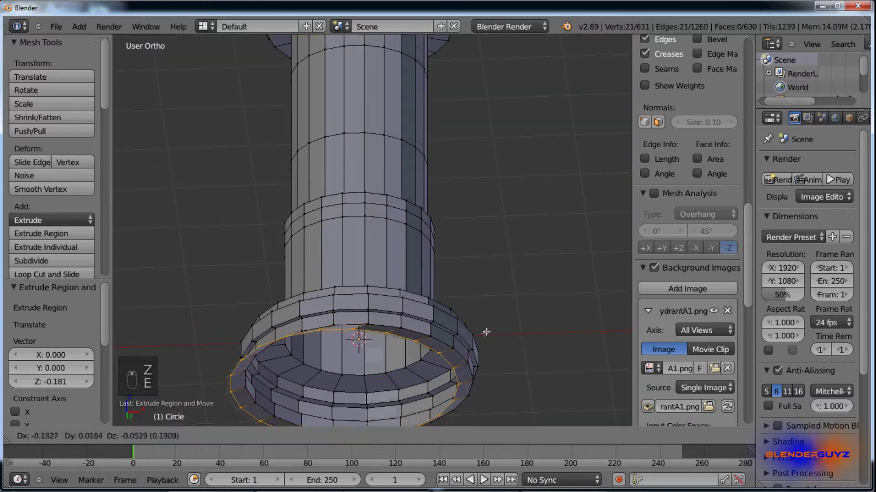
{"action": "left_click", "coordinate": [457, 341]}
{"action": "key", "text": "e"}
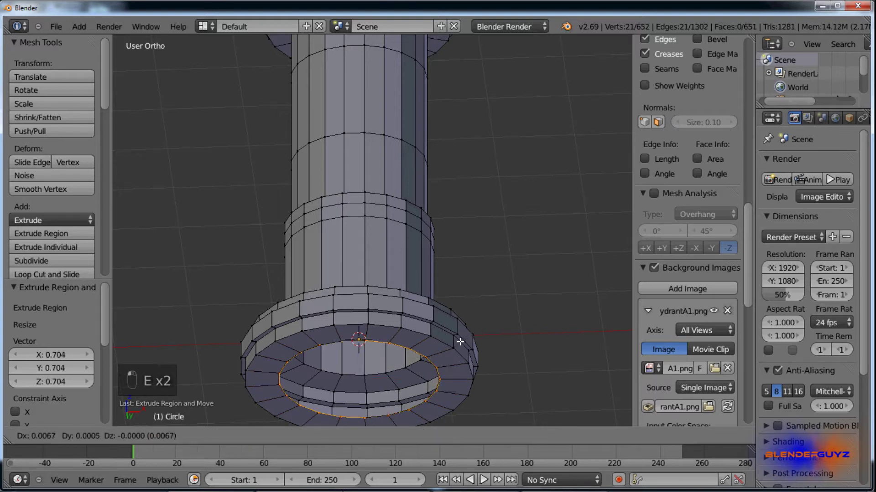
{"action": "left_click", "coordinate": [460, 342]}
Merge the bottom ring At Center to close the base, then return to front view.
{"action": "key", "text": "alt+m"}
{"action": "left_click", "coordinate": [459, 343]}
{"action": "scroll", "coordinate": [456, 346], "scroll_direction": "down", "scroll_amount": 4}
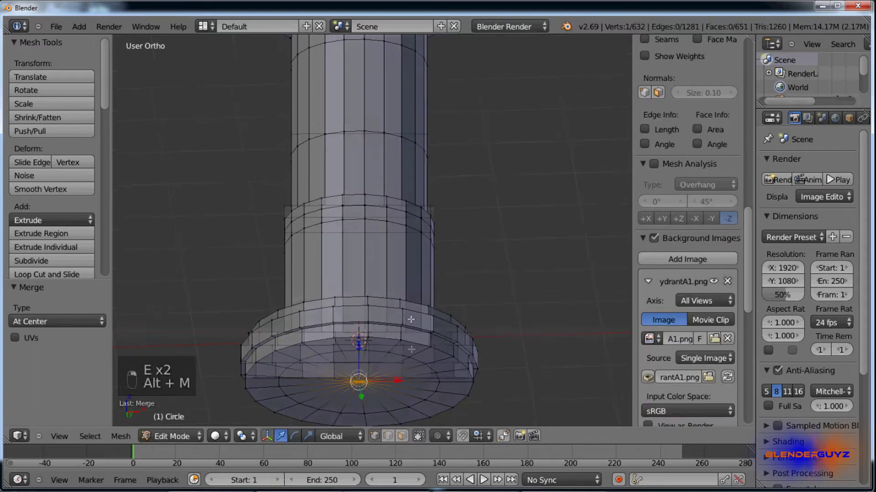
{"action": "scroll", "coordinate": [396, 315], "scroll_direction": "up", "scroll_amount": 3}
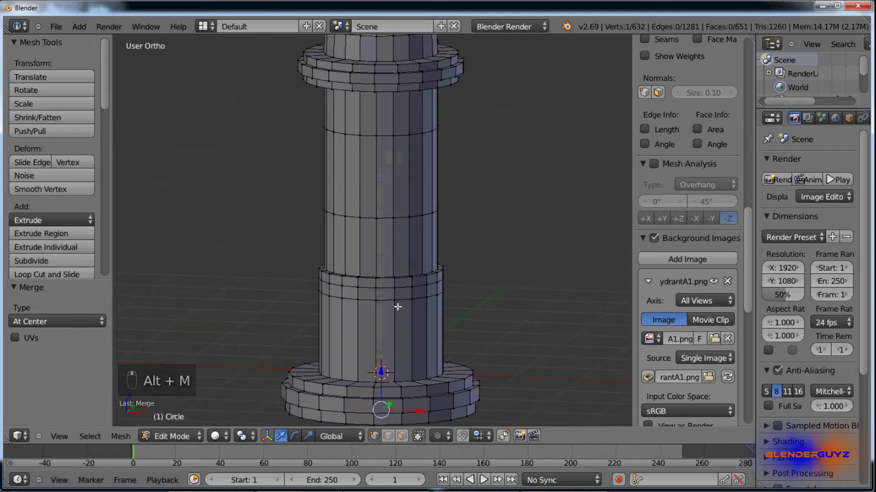
{"action": "key", "text": "KP_1"}
Select the barrel's face loop in Face mode, extrude it in place and widen it to 1.048.
{"action": "key", "text": "z"}
{"action": "scroll", "coordinate": [411, 283], "scroll_direction": "up", "scroll_amount": 5}
{"action": "key", "text": "ctrl+Tab"}
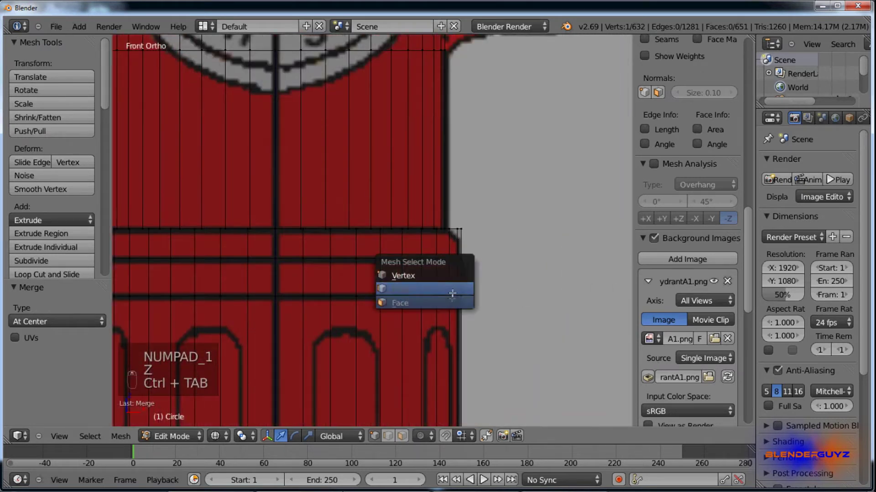
{"action": "left_click", "coordinate": [446, 299]}
{"action": "right_click", "coordinate": [459, 275], "text": "alt"}
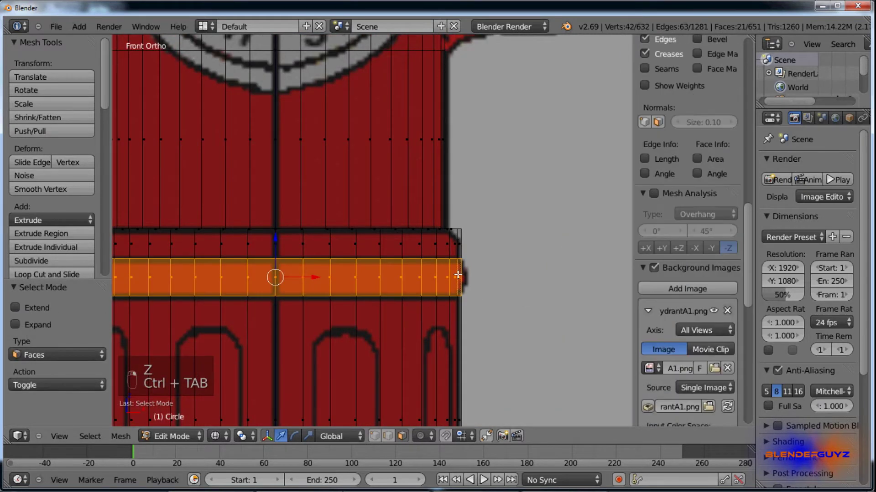
{"action": "key", "text": "z"}
{"action": "key", "text": "e"}
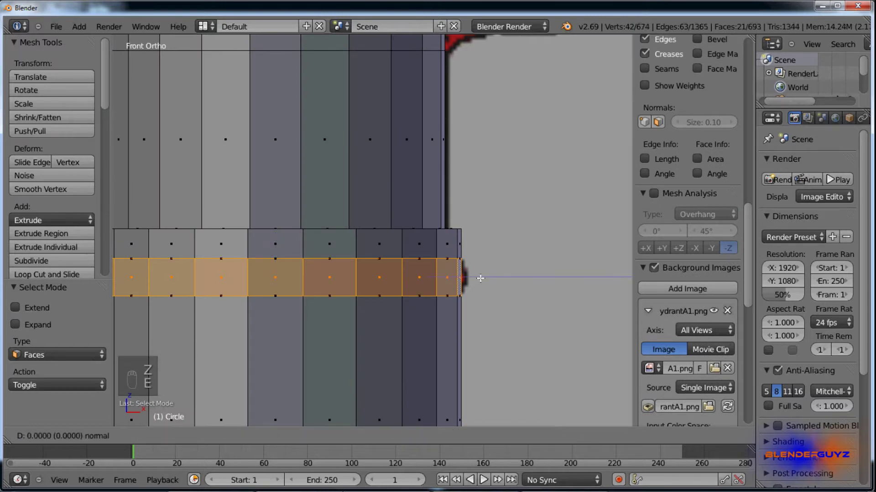
{"action": "right_click", "coordinate": [480, 279]}
{"action": "key", "text": "s"}
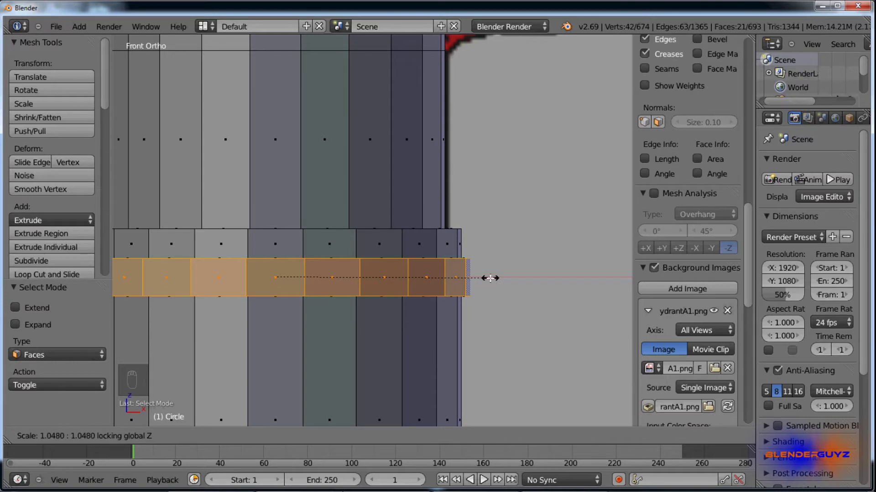
{"action": "left_click", "coordinate": [491, 279]}
Inspect the whole hydrant in Object Mode, then return to editing the mesh.
{"action": "key", "text": "Tab"}
{"action": "scroll", "coordinate": [483, 260], "scroll_direction": "down", "scroll_amount": 8}
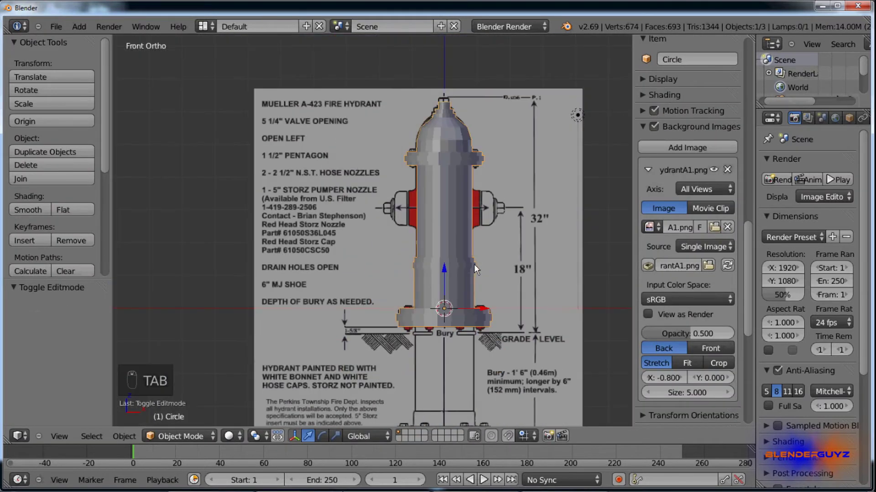
{"action": "scroll", "coordinate": [475, 176], "scroll_direction": "up", "scroll_amount": 2}
{"action": "scroll", "coordinate": [445, 221], "scroll_direction": "down", "scroll_amount": 2}
{"action": "scroll", "coordinate": [472, 258], "scroll_direction": "up", "scroll_amount": 3}
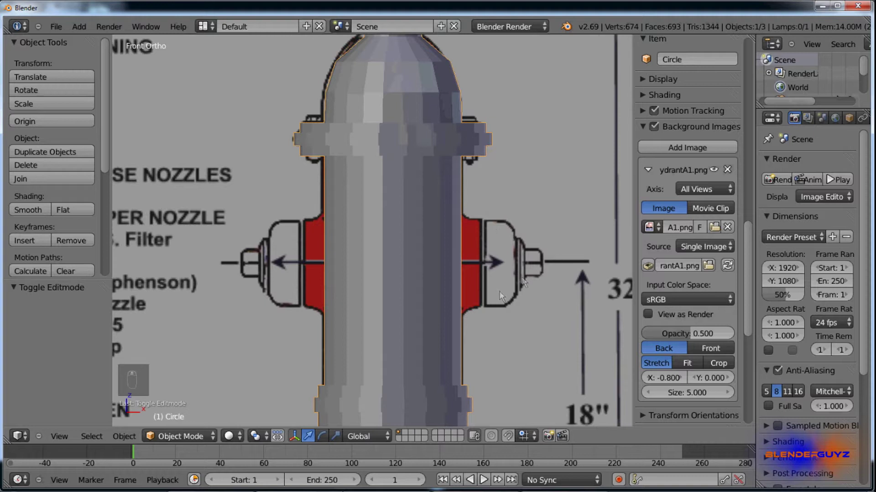
{"action": "key", "text": "Tab"}
{"action": "key", "text": "ctrl+Tab"}
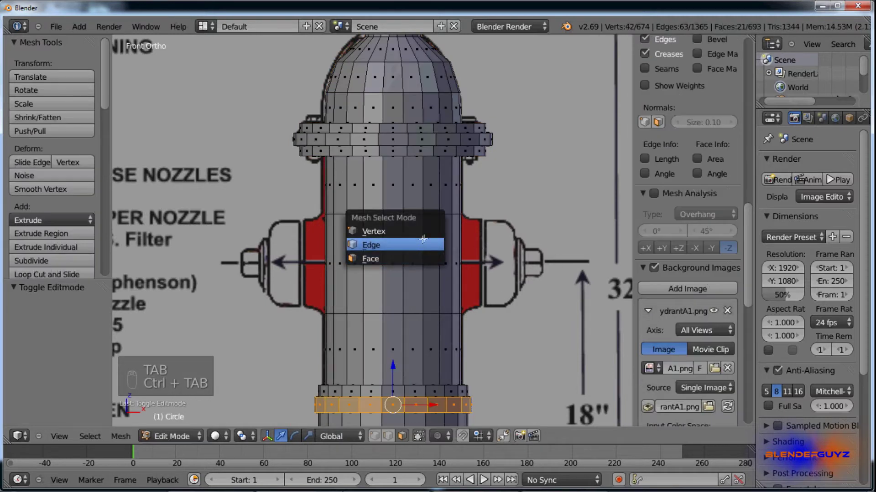
Snap the 3D cursor to the centre of the nozzle area's two edge loops.
{"action": "left_click", "coordinate": [425, 233]}
{"action": "right_click", "coordinate": [418, 214], "text": "alt"}
{"action": "right_click", "coordinate": [415, 314], "text": "alt+shift"}
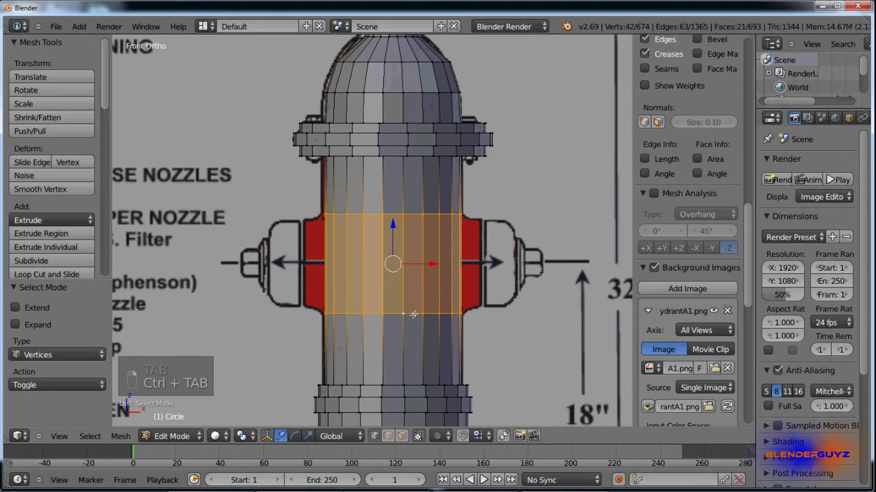
{"action": "key", "text": "shift+s"}
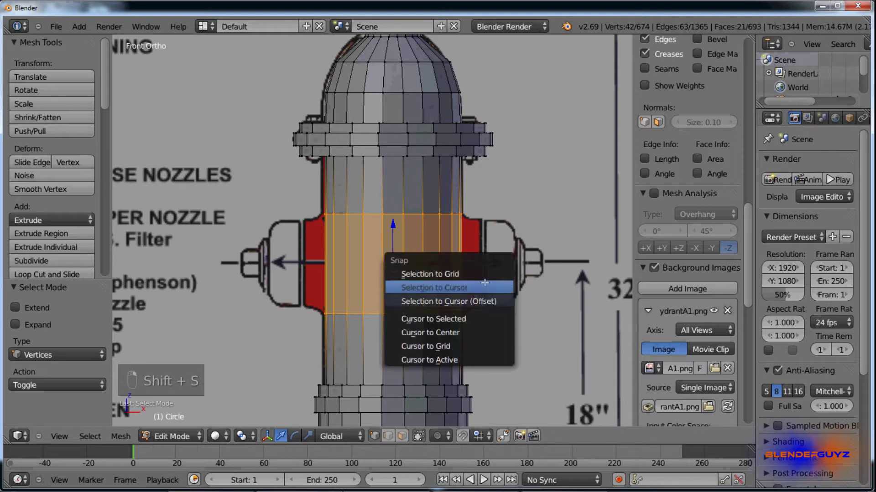
{"action": "left_click", "coordinate": [470, 317]}
Add a cylinder at the cursor with 20 vertices and Cap Fill Type Nothing.
{"action": "key", "text": "shift+a"}
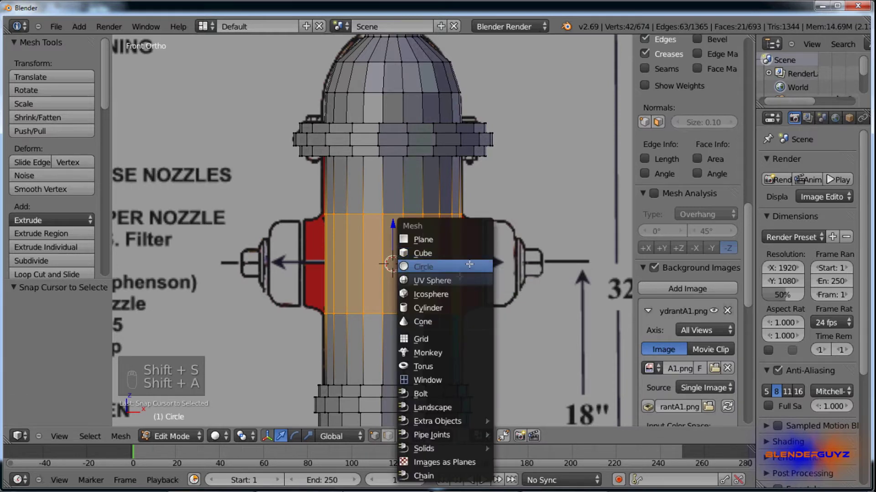
{"action": "left_click", "coordinate": [442, 309]}
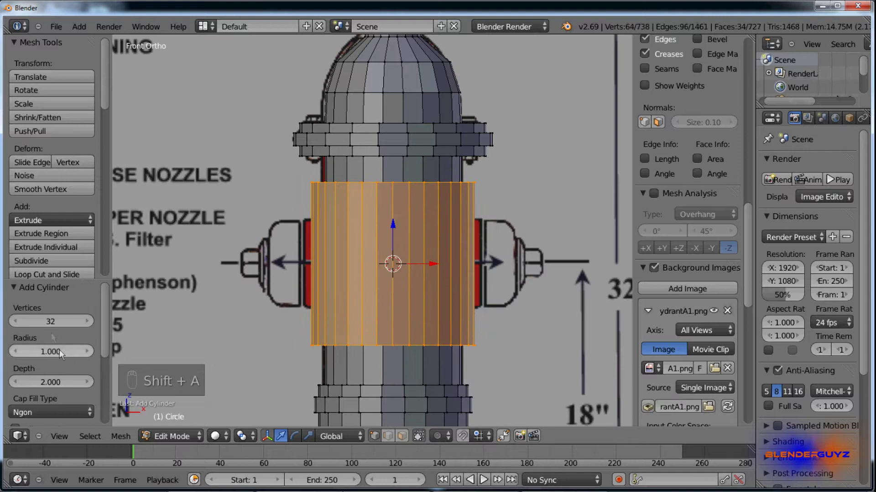
{"action": "left_click", "coordinate": [54, 321]}
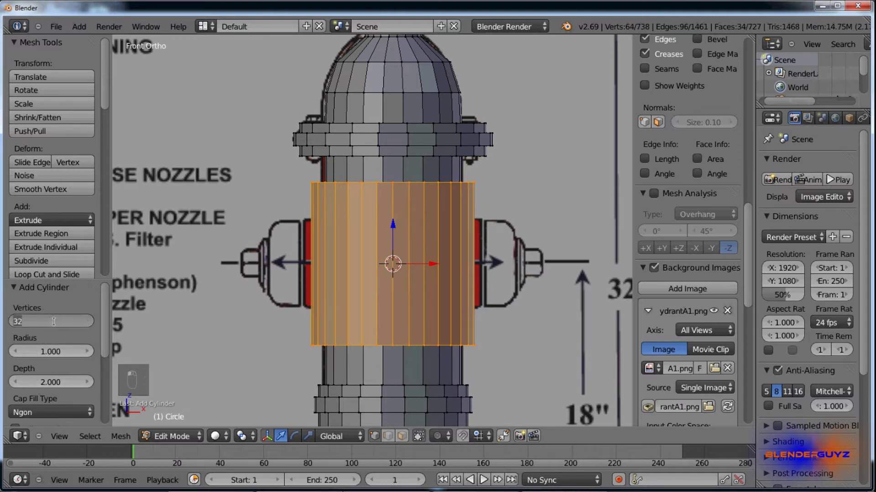
{"action": "type", "text": "20"}
{"action": "key", "text": "Return"}
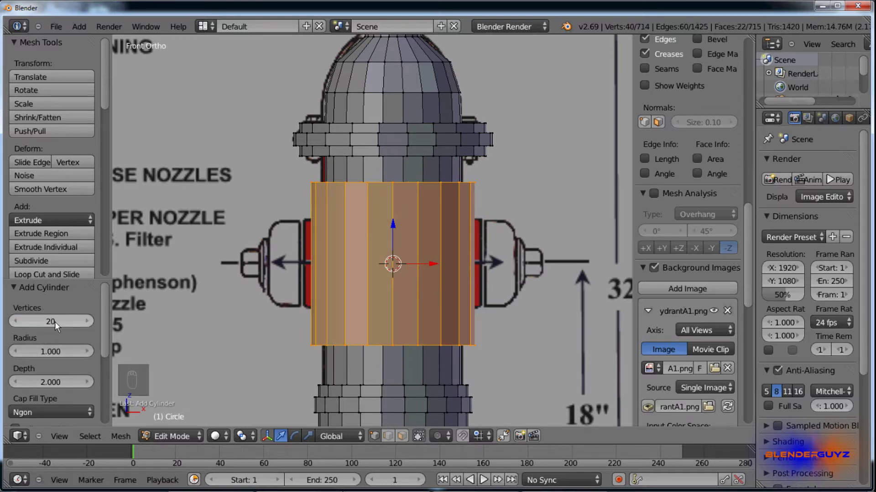
{"action": "left_click", "coordinate": [45, 413]}
{"action": "left_click", "coordinate": [47, 398]}
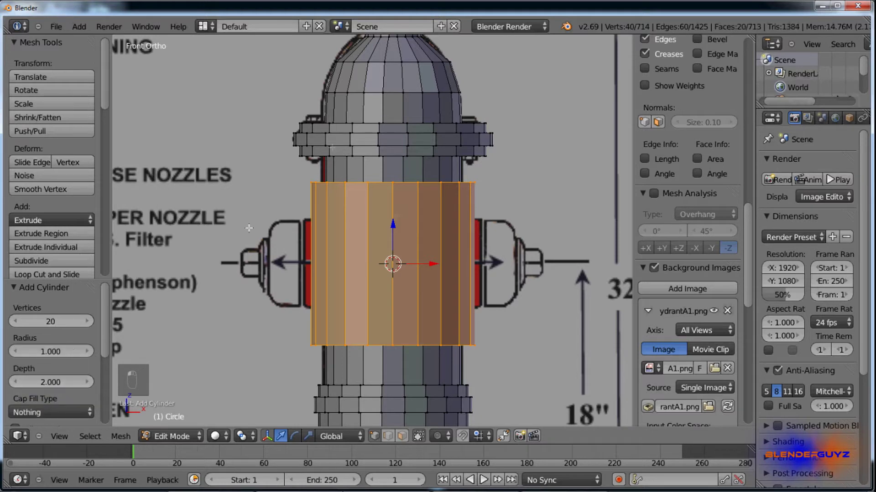
Rotate the cylinder 90 degrees sideways and set the pivot point to 3D Cursor.
{"action": "left_click", "coordinate": [542, 278]}
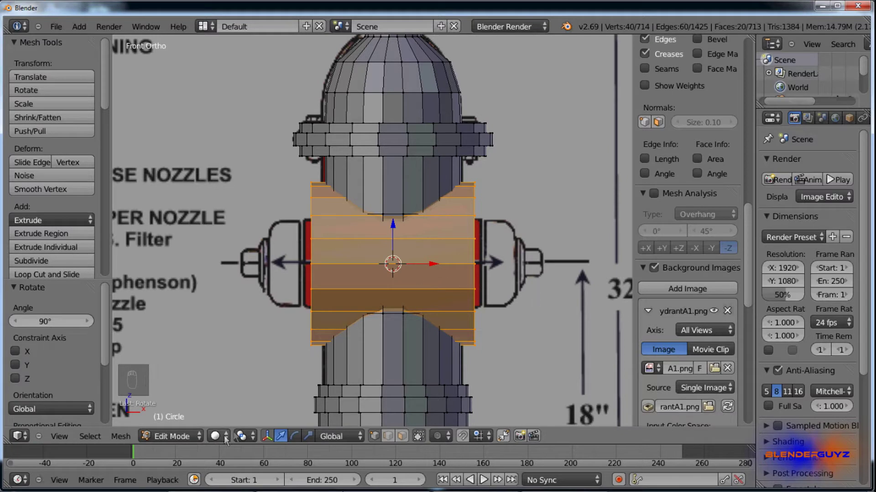
{"action": "left_click", "coordinate": [242, 436]}
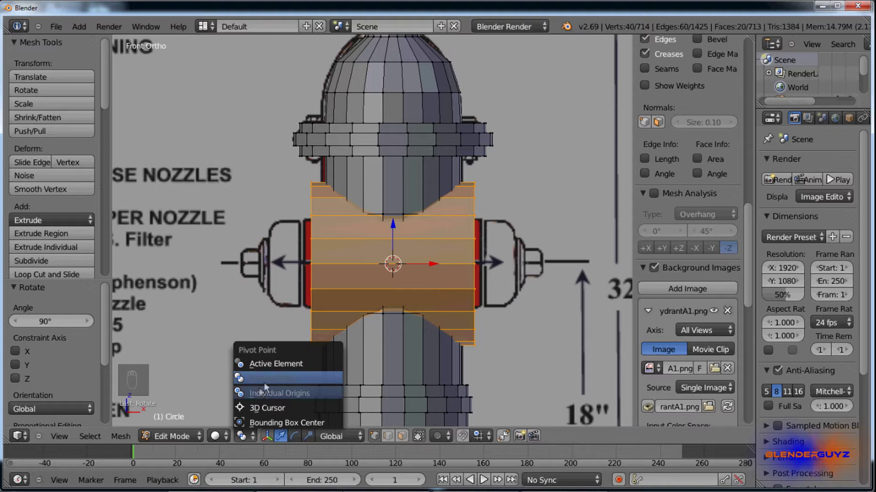
{"action": "left_click", "coordinate": [259, 408]}
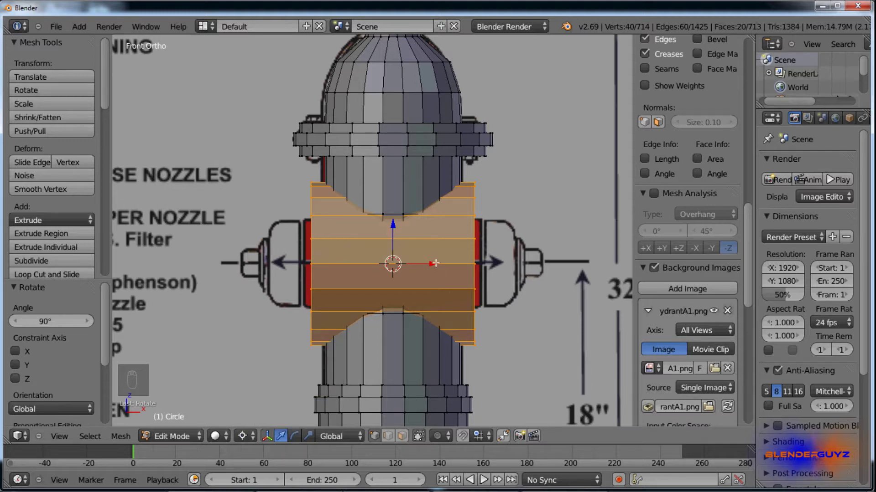
Move the cylinder 1 unit along X and shrink it toward the cursor to nozzle size.
{"action": "key", "text": "g"}
{"action": "key", "text": "x"}
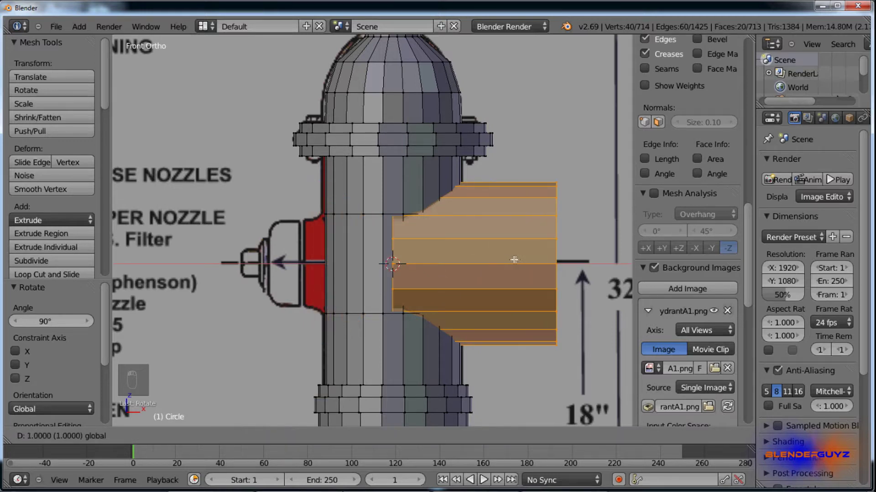
{"action": "left_click", "coordinate": [514, 260]}
{"action": "key", "text": "s"}
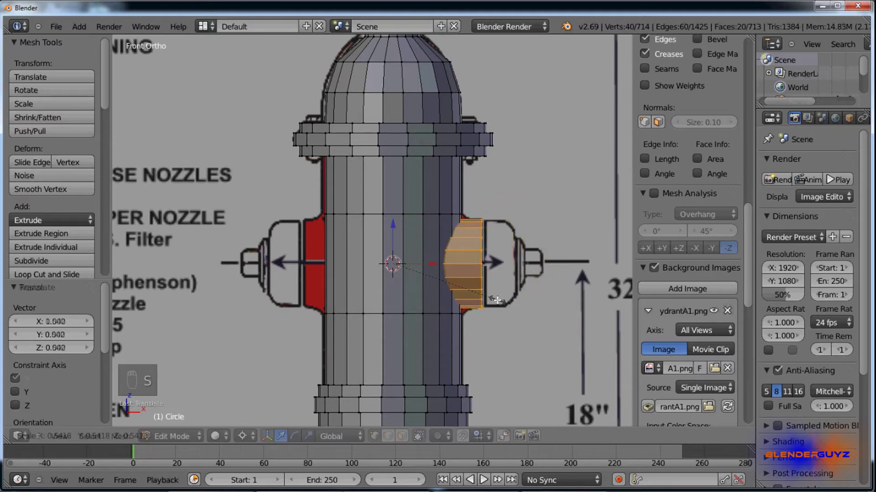
{"action": "left_click", "coordinate": [496, 300]}
Box-select the nozzle's outer end ring and extrude it in place.
{"action": "key", "text": "z"}
{"action": "key", "text": "a"}
{"action": "scroll", "coordinate": [493, 282], "scroll_direction": "up", "scroll_amount": 6}
{"action": "key", "text": "b"}
{"action": "left_click_drag", "start_coordinate": [454, 154], "coordinate": [533, 415]}
{"action": "scroll", "coordinate": [474, 298], "scroll_direction": "down", "scroll_amount": 3}
{"action": "key", "text": "z"}
{"action": "key", "text": "e"}
{"action": "left_click", "coordinate": [545, 295]}
{"action": "middle_click_drag", "start_coordinate": [545, 295], "coordinate": [576, 256]}
{"action": "key", "text": "s"}
{"action": "right_click", "coordinate": [549, 265]}
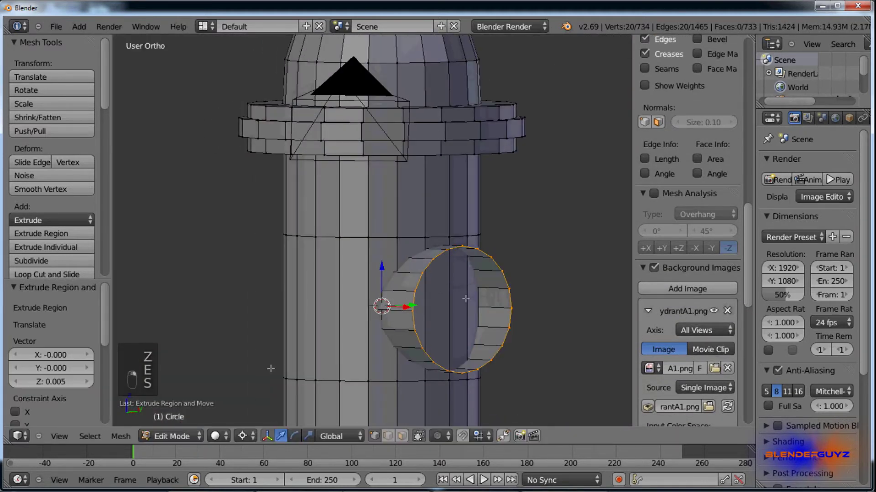
Set the pivot to Median Point and shrink the end ring to 0.550.
{"action": "left_click", "coordinate": [246, 437]}
{"action": "left_click", "coordinate": [265, 376]}
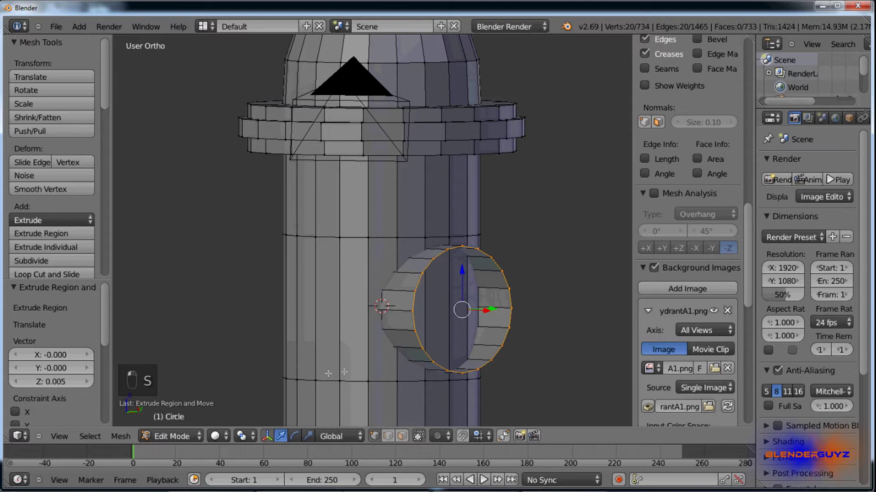
{"action": "key", "text": "s"}
{"action": "left_click", "coordinate": [386, 343]}
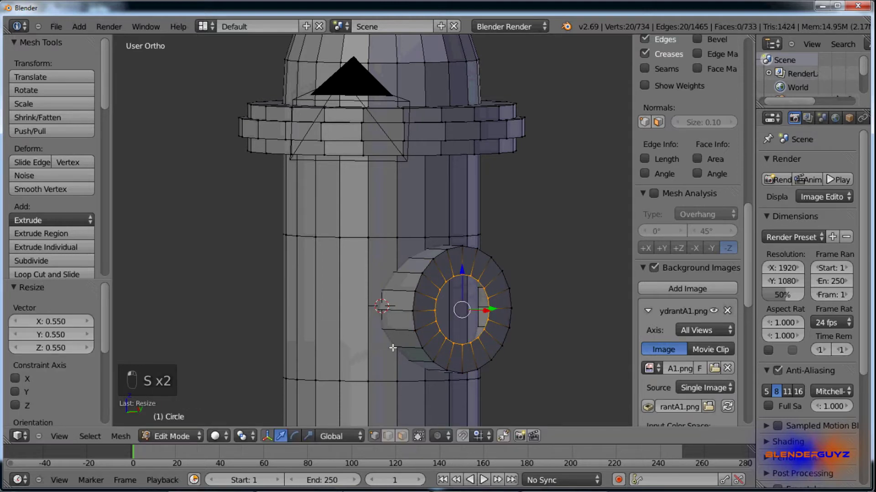
{"action": "key", "text": "KP_3"}
{"action": "key", "text": "KP_1"}
Extrude the nozzle's inner ring in place.
{"action": "scroll", "coordinate": [510, 297], "scroll_direction": "up", "scroll_amount": 3}
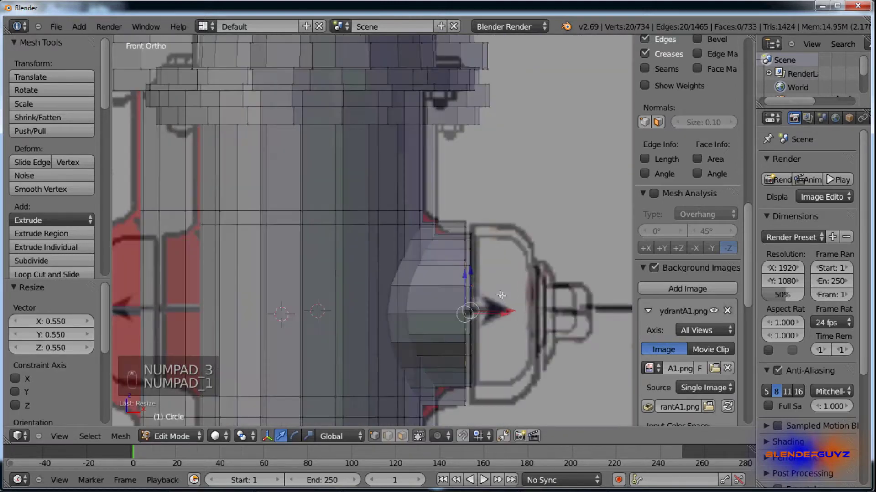
{"action": "middle_click_drag", "start_coordinate": [508, 297], "coordinate": [523, 288]}
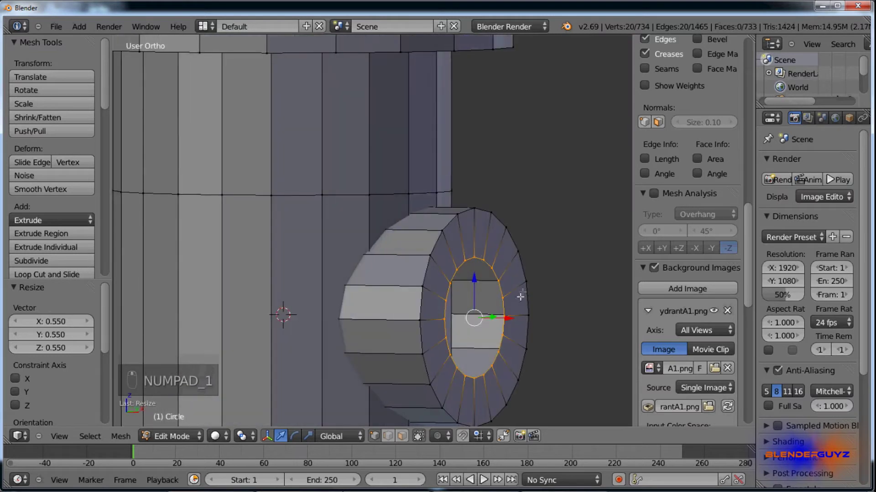
{"action": "key", "text": "e"}
{"action": "right_click", "coordinate": [522, 289]}
Shrink the new inner ring to 0.807 and grow the selection to the surrounding ring faces.
{"action": "key", "text": "s"}
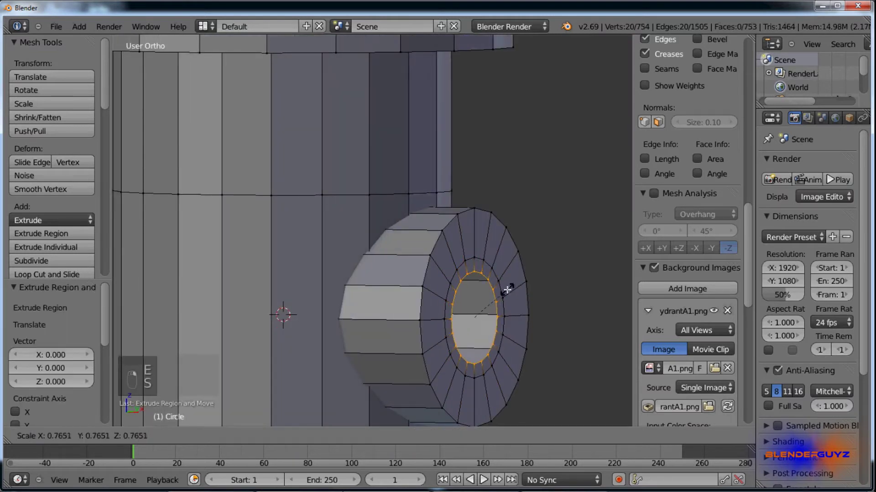
{"action": "left_click", "coordinate": [509, 288]}
{"action": "scroll", "coordinate": [494, 270], "scroll_direction": "up", "scroll_amount": 2}
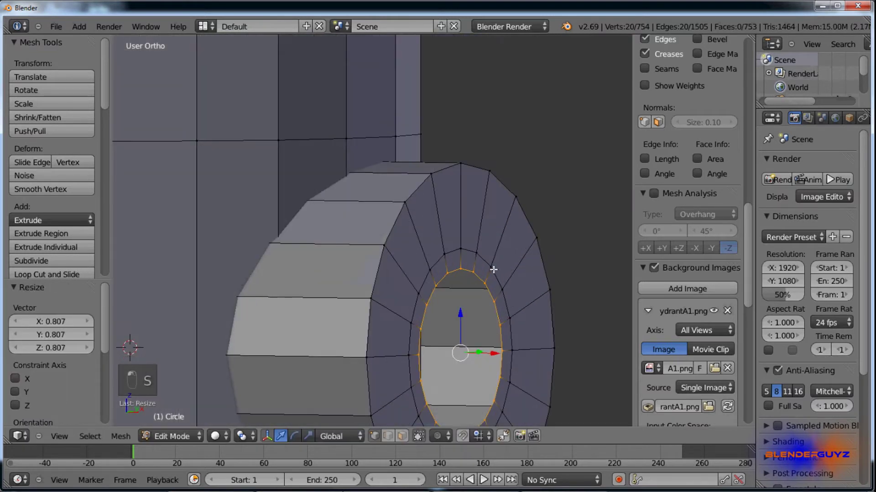
{"action": "key", "text": "ctrl+KP_Add"}
{"action": "key", "text": "ctrl+KP_Add"}
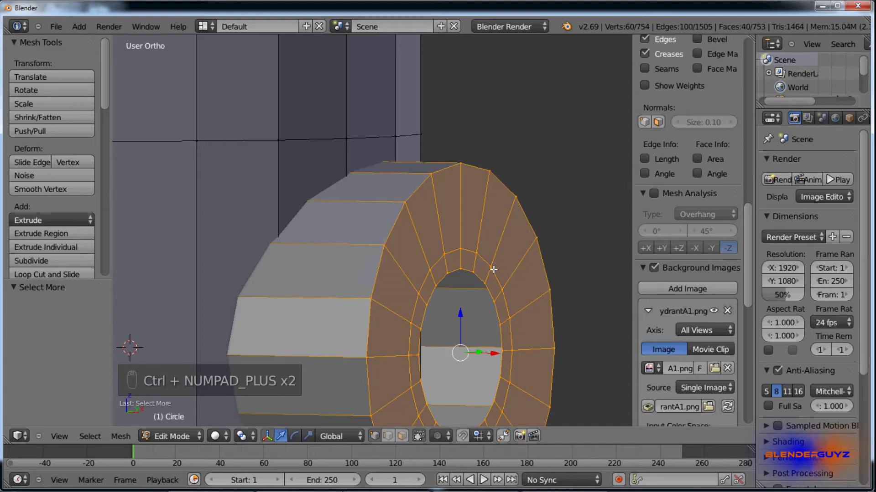
Duplicate the ring faces in place and slide the copy slightly forward along Y.
{"action": "key", "text": "shift+d"}
{"action": "right_click", "coordinate": [493, 316]}
{"action": "left_click_drag", "start_coordinate": [481, 352], "coordinate": [482, 348]}
{"action": "left_click", "coordinate": [482, 349]}
{"action": "scroll", "coordinate": [463, 258], "scroll_direction": "up", "scroll_amount": 5}
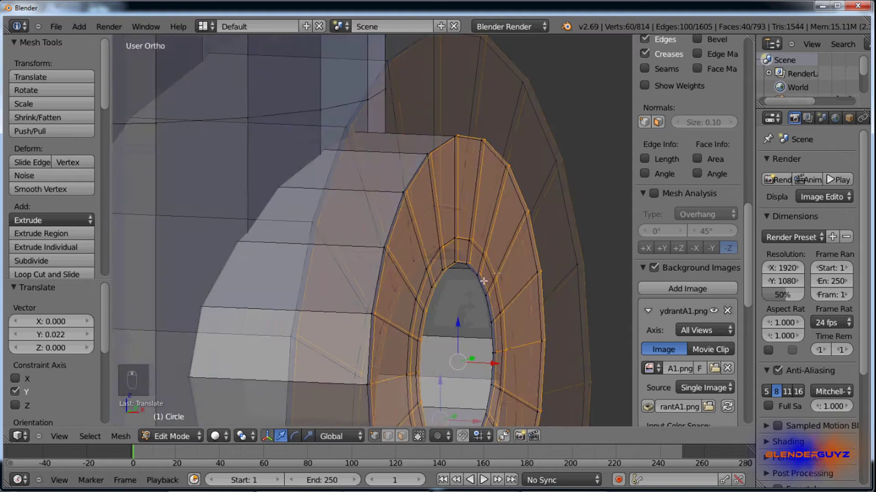
Try bridging the inner edge loops with LoopTools Bridge, then undo the bridge.
{"action": "right_click", "coordinate": [462, 256], "text": "alt"}
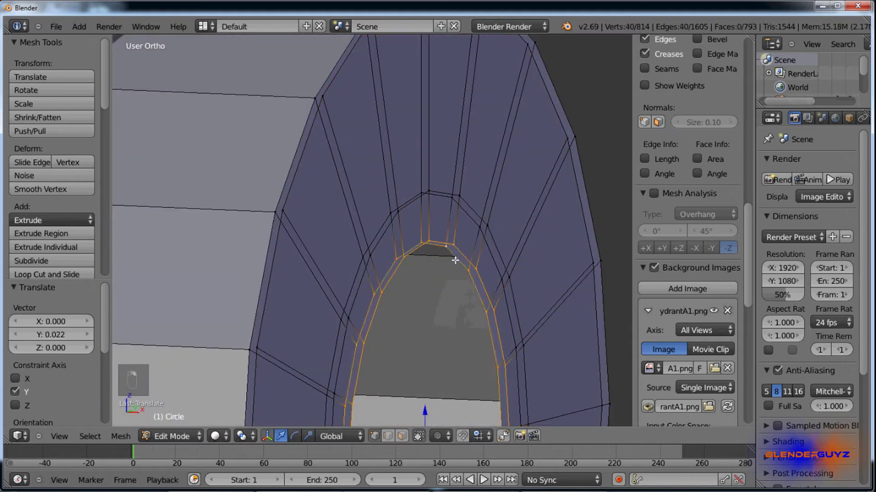
{"action": "key", "text": "w"}
{"action": "mouse_move", "coordinate": [434, 160]}
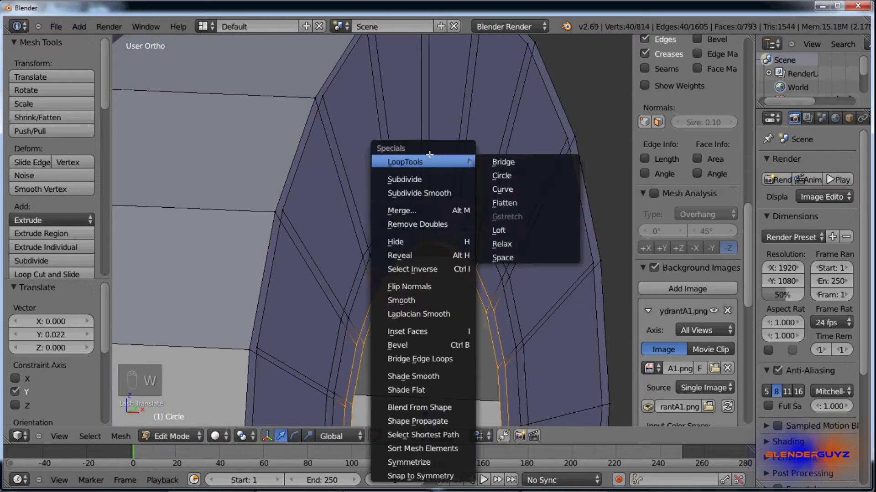
{"action": "left_click", "coordinate": [514, 160]}
{"action": "middle_click_drag", "start_coordinate": [514, 159], "coordinate": [515, 140]}
{"action": "middle_click_drag", "start_coordinate": [500, 190], "coordinate": [416, 277]}
{"action": "key", "text": "KP_1"}
{"action": "right_click", "coordinate": [407, 243], "text": "alt+shift"}
{"action": "right_click", "coordinate": [418, 243], "text": "alt+shift"}
{"action": "key", "text": "ctrl+z"}
Nudge the selected ring slightly along the X axis.
{"action": "middle_click_drag", "start_coordinate": [422, 247], "coordinate": [516, 269]}
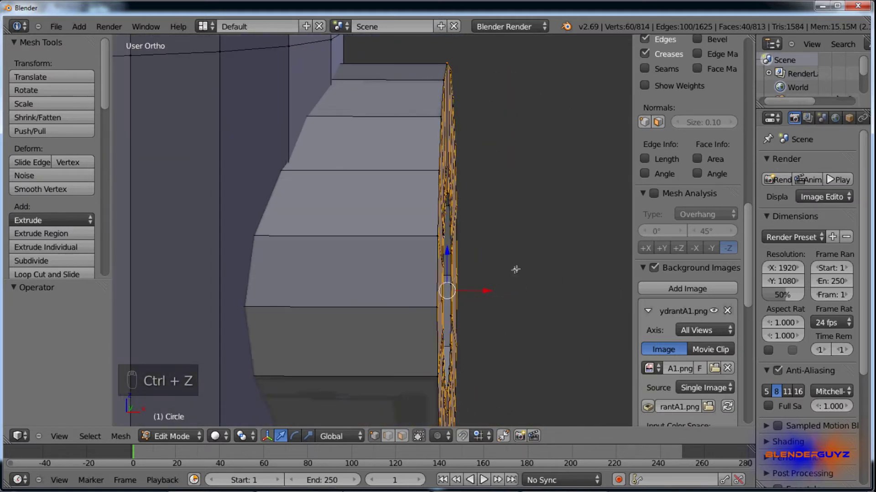
{"action": "key", "text": "g"}
{"action": "key", "text": "x"}
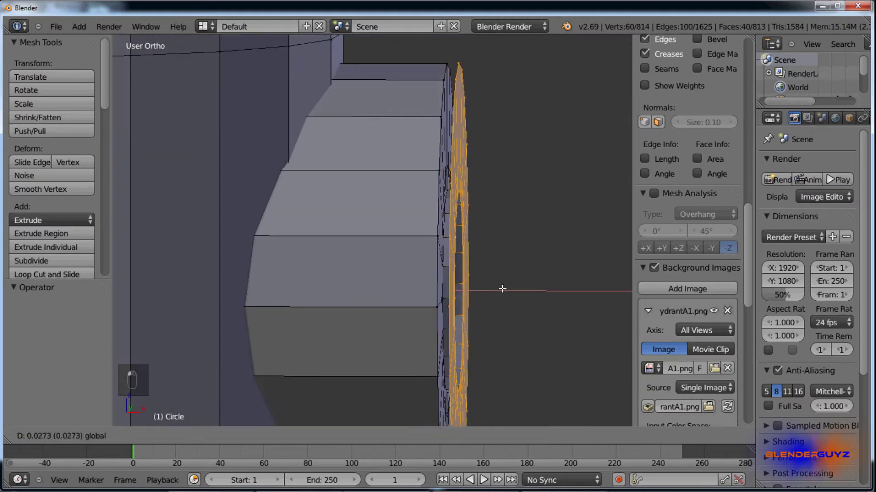
{"action": "left_click", "coordinate": [494, 291]}
{"action": "middle_click_drag", "start_coordinate": [495, 291], "coordinate": [438, 205]}
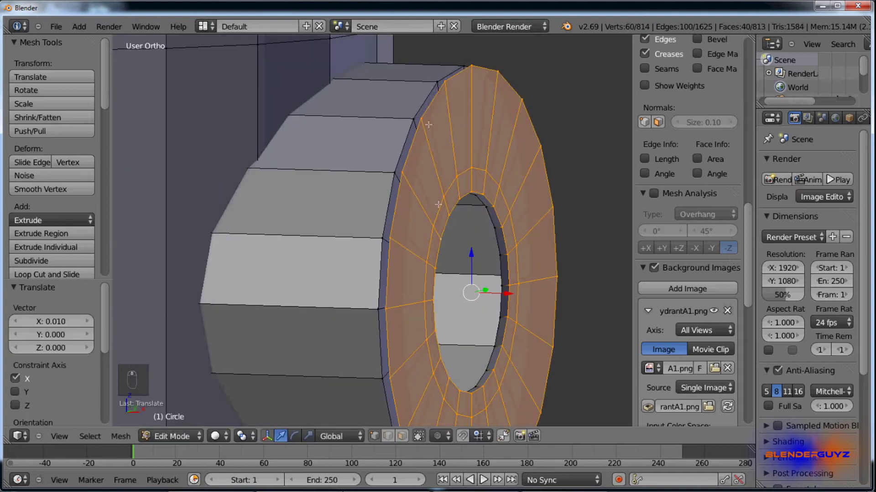
Extrude the ring's outer edge loop outward twice and shrink the new front loop.
{"action": "right_click", "coordinate": [433, 104], "text": "alt"}
{"action": "key", "text": "KP_1"}
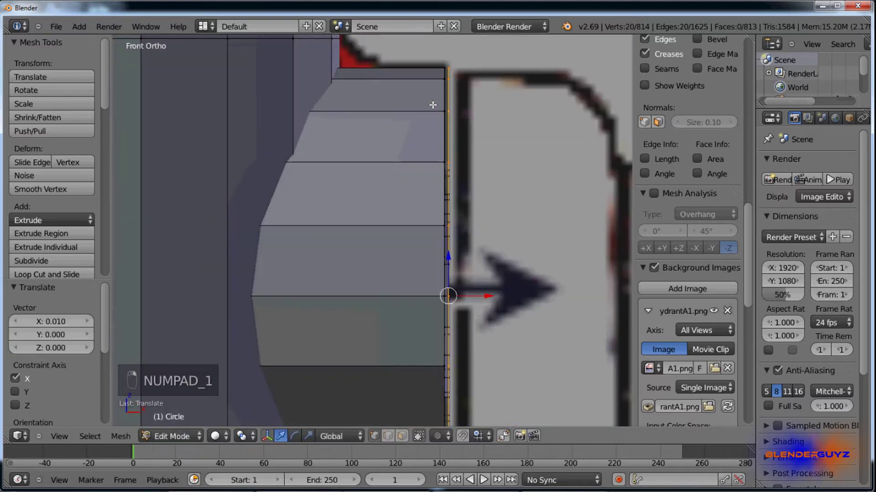
{"action": "key", "text": "e"}
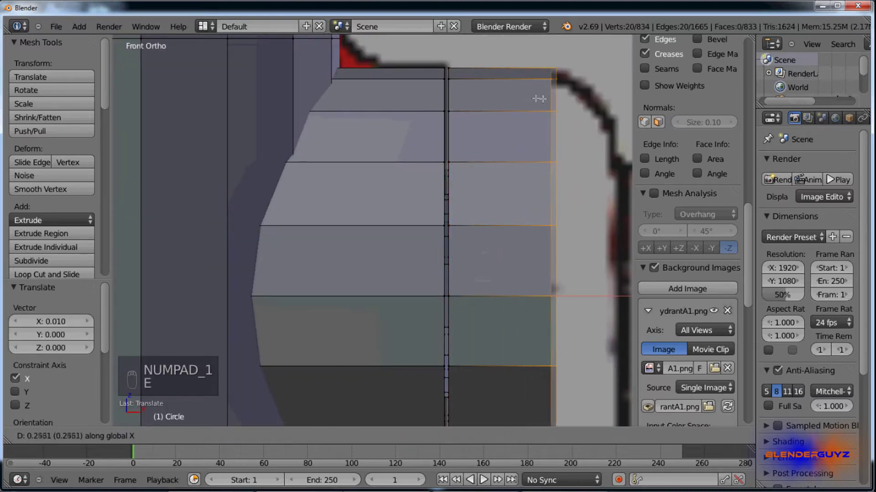
{"action": "left_click", "coordinate": [554, 97]}
{"action": "scroll", "coordinate": [547, 110], "scroll_direction": "down", "scroll_amount": 3}
{"action": "key", "text": "e"}
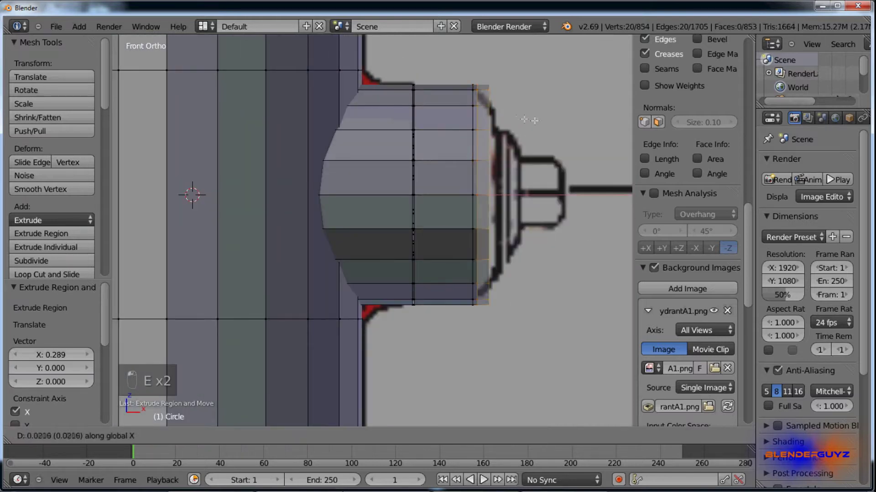
{"action": "left_click", "coordinate": [554, 121]}
{"action": "key", "text": "s"}
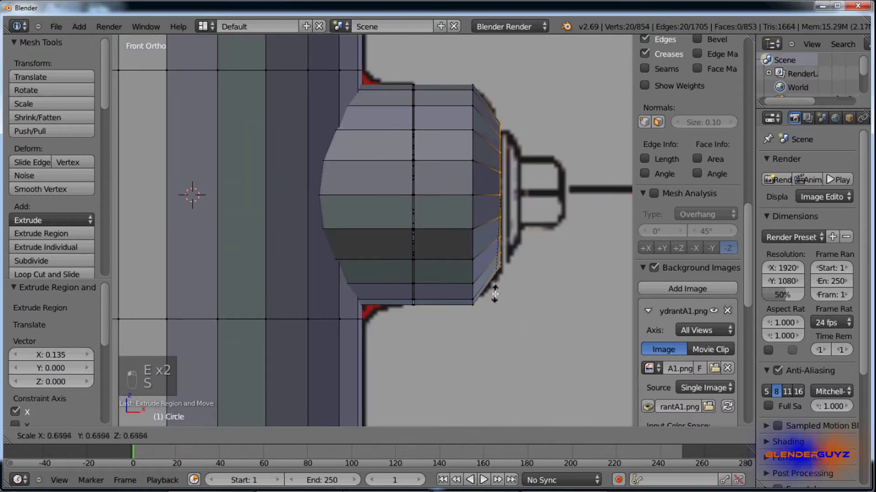
{"action": "left_click", "coordinate": [494, 292]}
Add a centred loop cut across the taper, enlarge it slightly, and shrink the front loop.
{"action": "key", "text": "ctrl+r"}
{"action": "left_click", "coordinate": [485, 196]}
{"action": "right_click", "coordinate": [484, 196]}
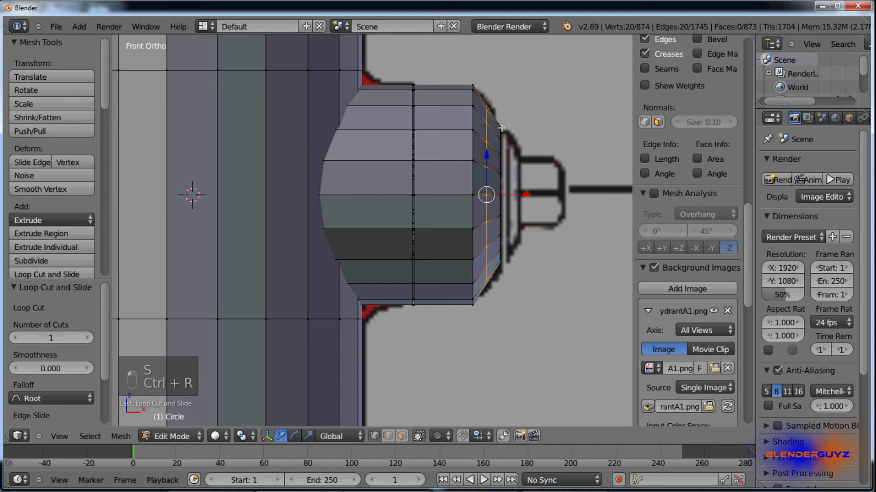
{"action": "key", "text": "s"}
{"action": "left_click", "coordinate": [521, 119]}
{"action": "left_click_drag", "start_coordinate": [526, 195], "coordinate": [531, 196]}
{"action": "key", "text": "s"}
{"action": "left_click", "coordinate": [566, 218]}
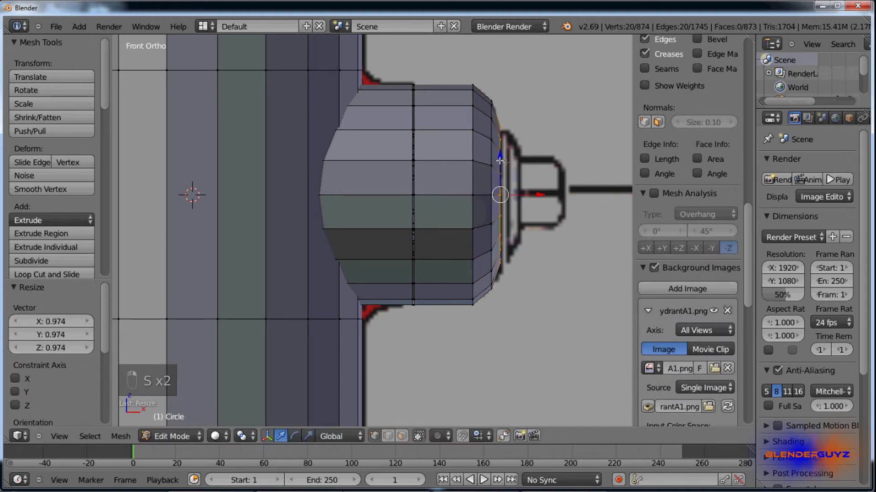
Extrude the front ring twice more, shrinking it and pulling it back slightly along X.
{"action": "key", "text": "e"}
{"action": "left_click", "coordinate": [553, 181]}
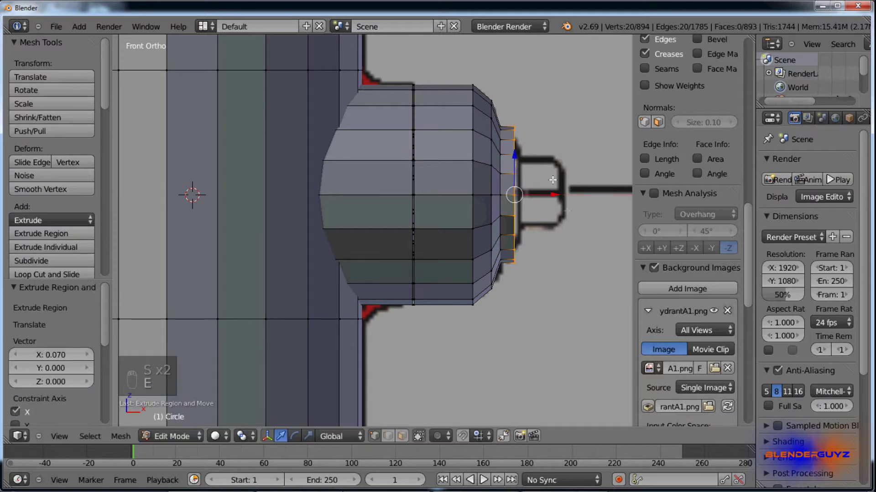
{"action": "key", "text": "e"}
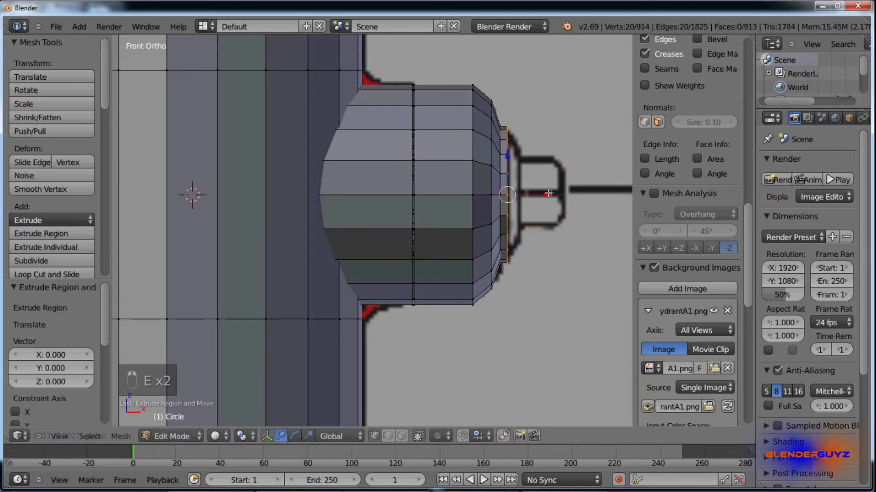
{"action": "key", "text": "s"}
{"action": "left_click", "coordinate": [563, 260]}
{"action": "left_click_drag", "start_coordinate": [563, 197], "coordinate": [560, 198]}
{"action": "key", "text": "s"}
{"action": "left_click", "coordinate": [566, 275]}
Scale the ring to 0.908 and extrude it forward into the small cylindrical cap.
{"action": "key", "text": "e"}
{"action": "left_click", "coordinate": [565, 241]}
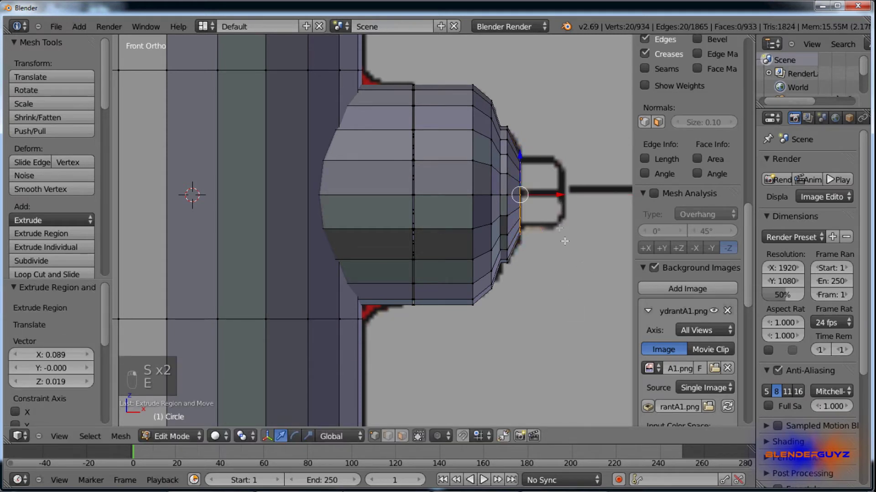
{"action": "key", "text": "ctrl+z"}
{"action": "key", "text": "s"}
{"action": "left_click", "coordinate": [566, 177]}
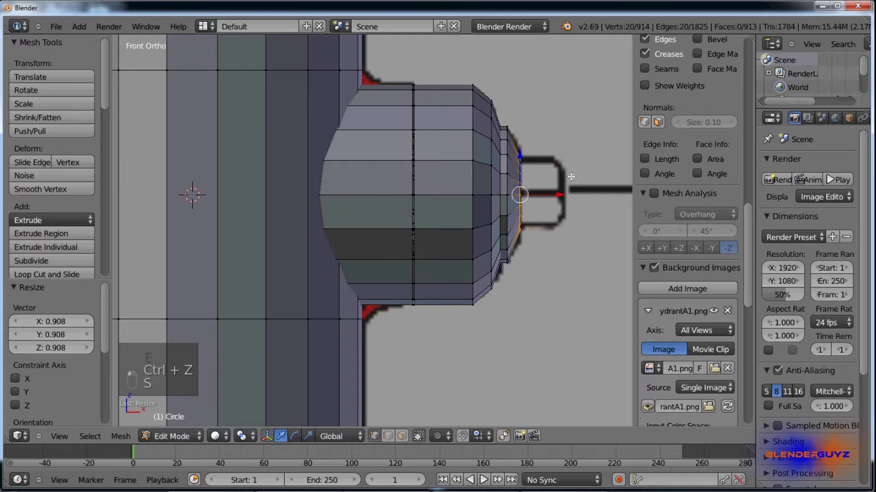
{"action": "key", "text": "e"}
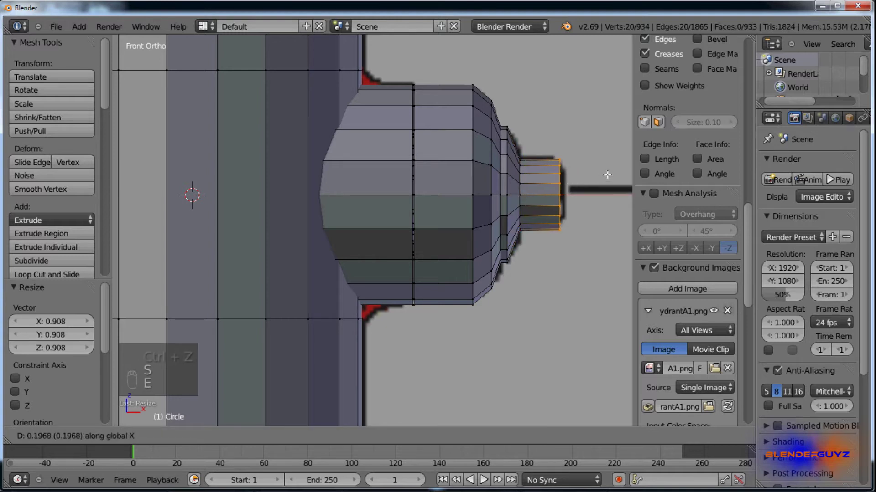
{"action": "left_click", "coordinate": [606, 175]}
{"action": "left_click_drag", "start_coordinate": [592, 195], "coordinate": [597, 196]}
Close the cap's end by extruding its end ring in place and merging it at center.
{"action": "middle_click_drag", "start_coordinate": [583, 204], "coordinate": [537, 214]}
{"action": "key", "text": "e"}
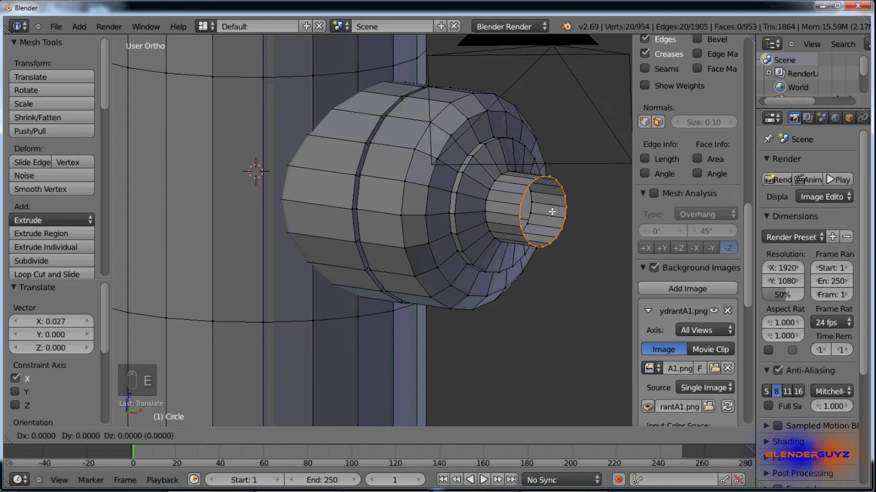
{"action": "right_click", "coordinate": [552, 212]}
{"action": "key", "text": "alt+m"}
{"action": "left_click", "coordinate": [550, 210]}
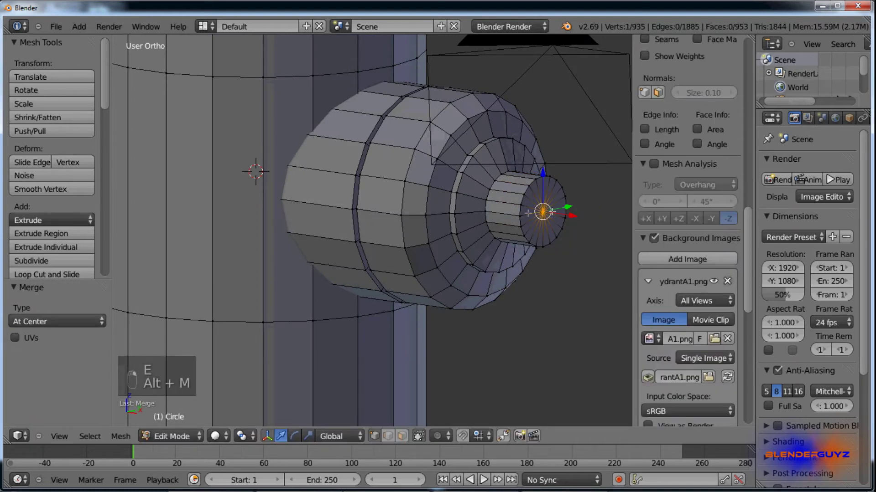
{"action": "scroll", "coordinate": [542, 218], "scroll_direction": "down", "scroll_amount": 5}
{"action": "key", "text": "Tab"}
{"action": "mouse_move", "coordinate": [541, 217]}
{"action": "middle_mouse_down"}
{"action": "mouse_move", "coordinate": [560, 214]}
{"action": "mouse_move", "coordinate": [534, 212]}
{"action": "middle_mouse_up"}
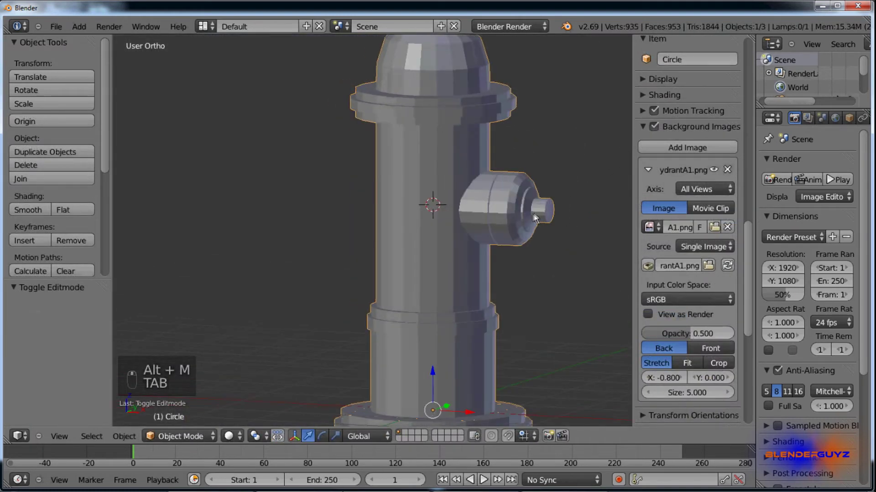
{"action": "key", "text": "Tab"}
{"action": "scroll", "coordinate": [533, 213], "scroll_direction": "up", "scroll_amount": 5}
{"action": "key", "text": "c"}
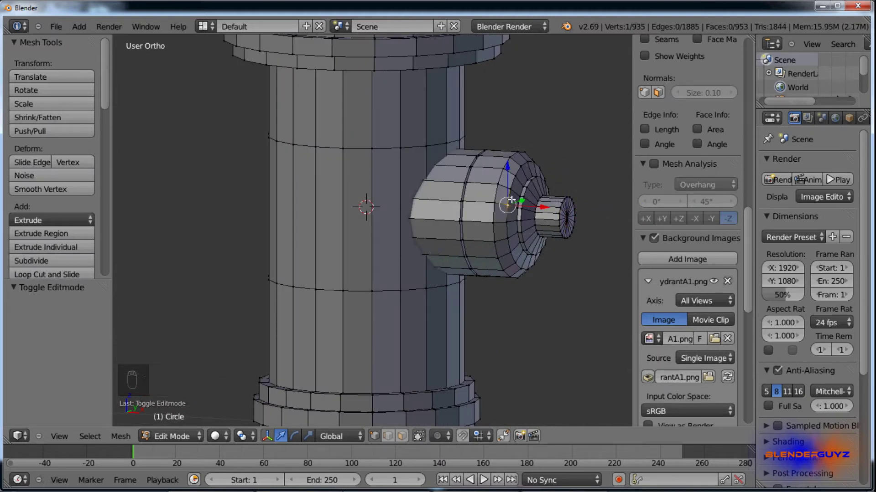
With the 3D cursor as pivot, duplicate the nozzle rotated 180° onto the opposite side.
{"action": "key", "text": "ctrl+l"}
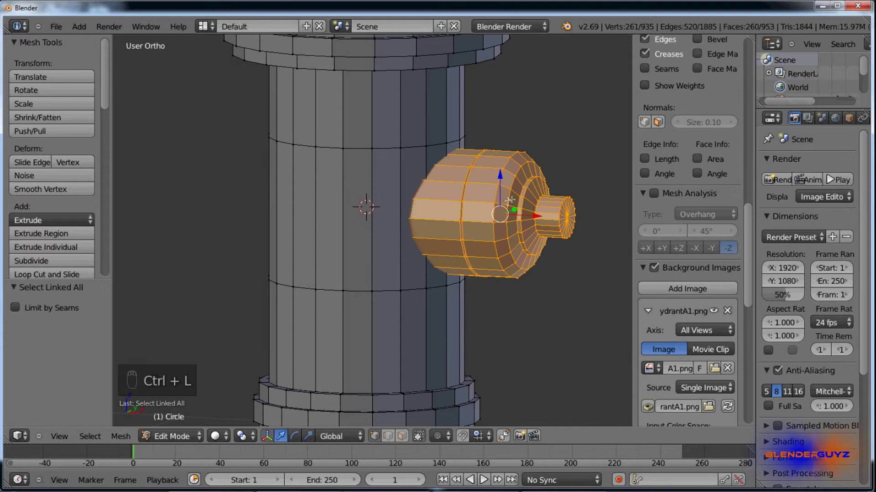
{"action": "left_click", "coordinate": [242, 436]}
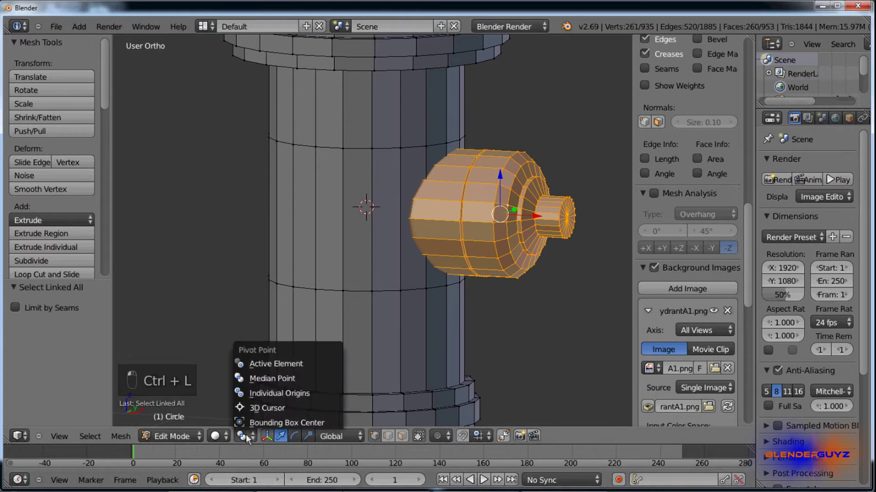
{"action": "left_click", "coordinate": [261, 407]}
{"action": "key", "text": "shift+d"}
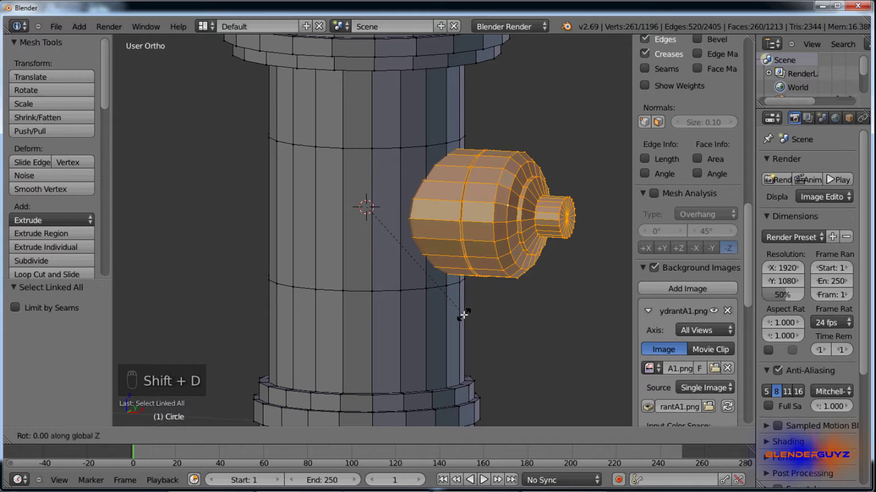
{"action": "type", "text": "180"}
{"action": "key", "text": "Return"}
{"action": "middle_click_drag", "start_coordinate": [417, 295], "coordinate": [483, 305]}
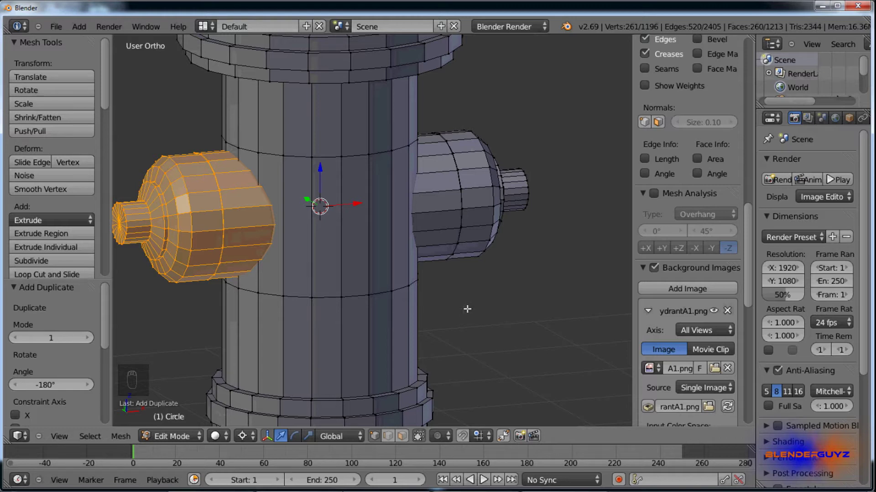
{"action": "key", "text": "r"}
{"action": "right_click", "coordinate": [487, 316]}
Duplicate the nozzle again rotated 90° to face front and scale it to 1.166.
{"action": "key", "text": "shift+d"}
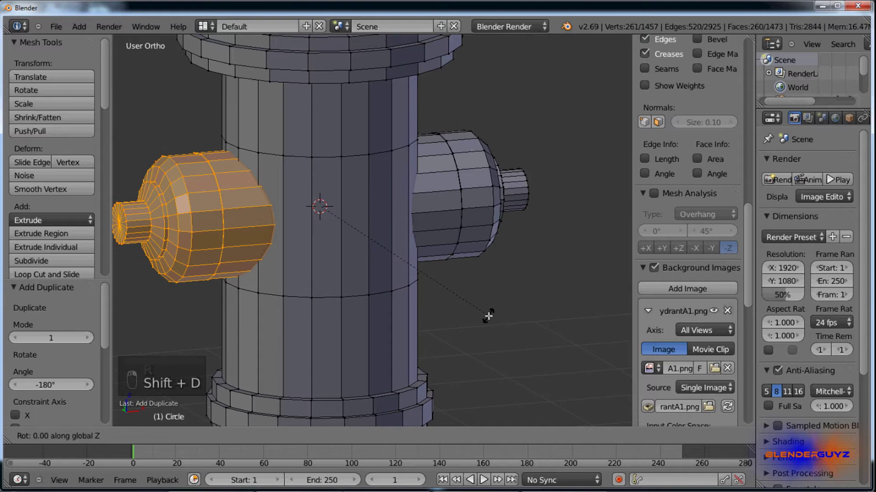
{"action": "type", "text": "90"}
{"action": "key", "text": "Return"}
{"action": "middle_click_drag", "start_coordinate": [489, 316], "coordinate": [387, 292]}
{"action": "key", "text": "s"}
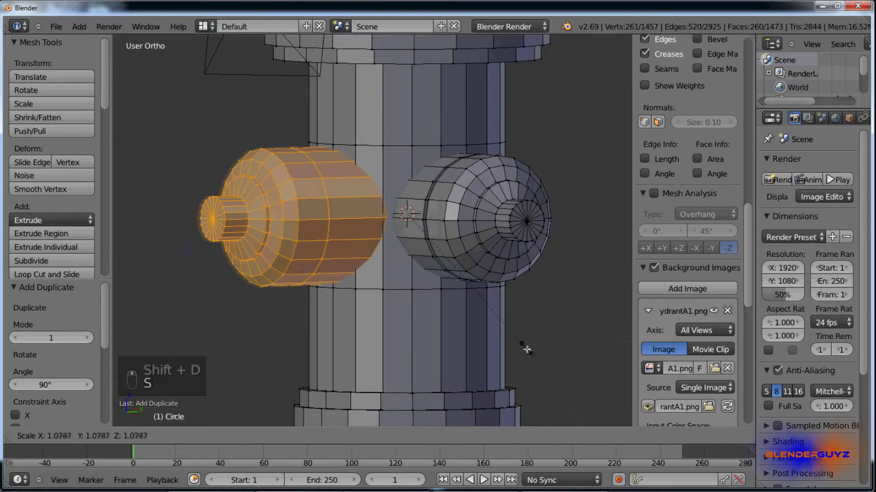
{"action": "left_click", "coordinate": [532, 360]}
Deselect the front nozzle's inner ring and slide the rest along Y.
{"action": "key", "text": "z"}
{"action": "middle_click_drag", "start_coordinate": [527, 350], "coordinate": [461, 304]}
{"action": "key", "text": "b"}
{"action": "middle_click_drag", "start_coordinate": [370, 52], "coordinate": [508, 325]}
{"action": "key", "text": "z"}
{"action": "left_click_drag", "start_coordinate": [473, 215], "coordinate": [494, 218]}
{"action": "key", "text": "Tab"}
{"action": "middle_click_drag", "start_coordinate": [495, 228], "coordinate": [507, 263]}
{"action": "scroll", "coordinate": [591, 232], "scroll_direction": "down", "scroll_amount": 5}
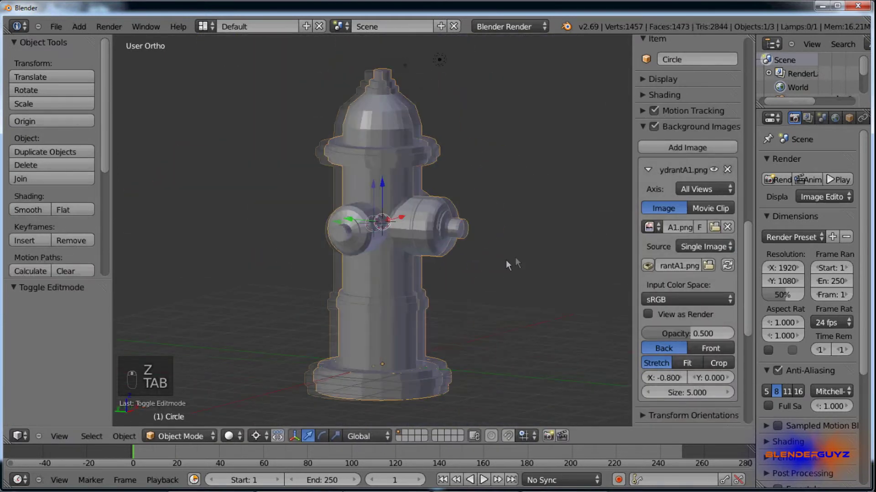
Enlarge the selected side nozzle and box-deselect its outer end ring.
{"action": "key", "text": "Tab"}
{"action": "scroll", "coordinate": [462, 225], "scroll_direction": "up", "scroll_amount": 5}
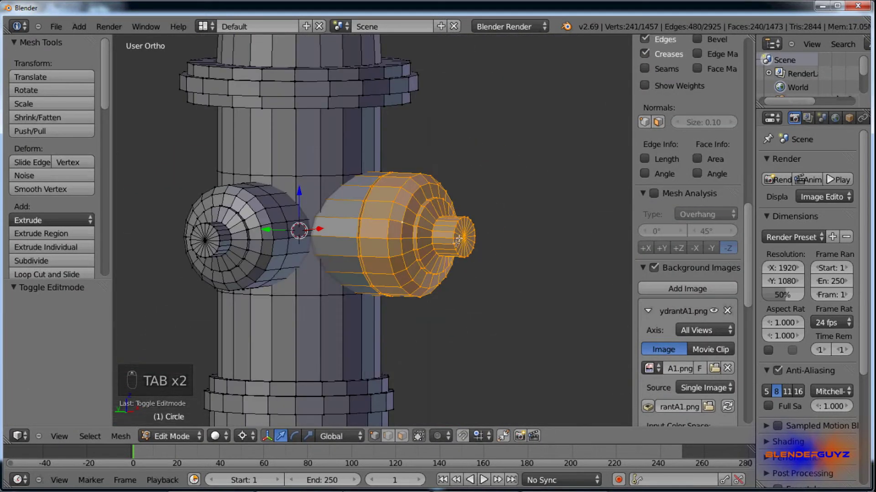
{"action": "key", "text": "ctrl+l"}
{"action": "key", "text": "s"}
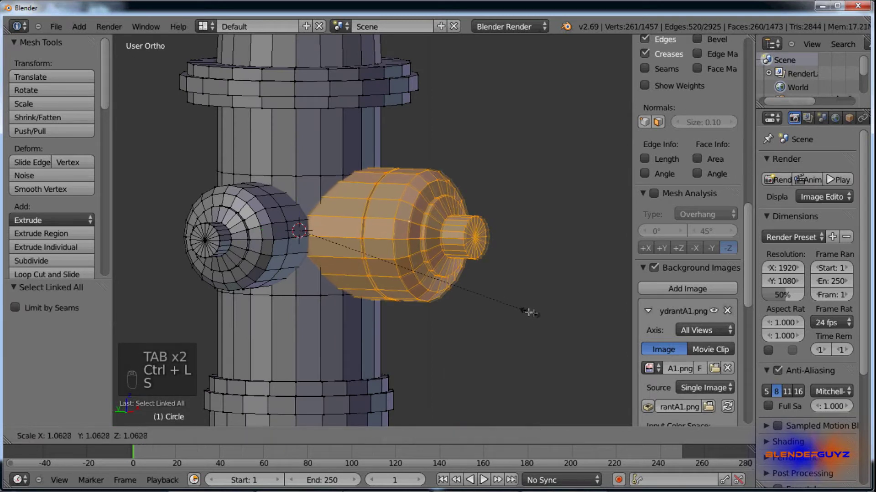
{"action": "left_click", "coordinate": [555, 318]}
{"action": "key", "text": "z"}
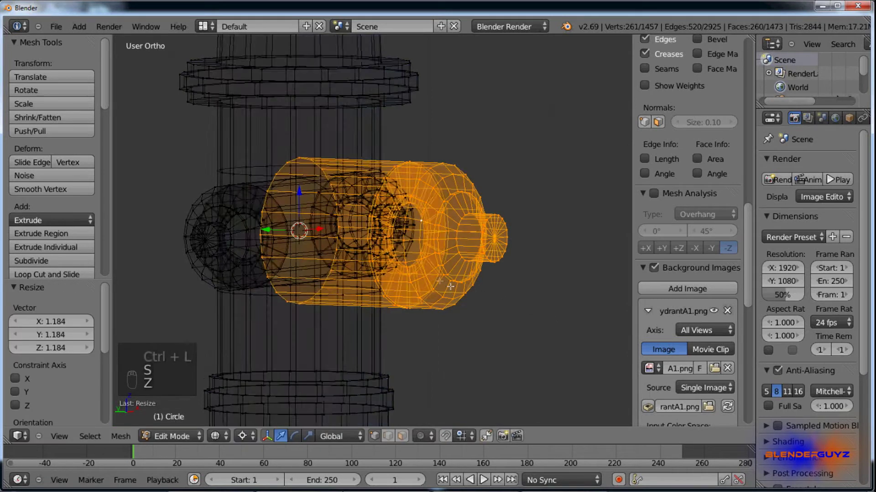
{"action": "middle_click_drag", "start_coordinate": [449, 285], "coordinate": [465, 297]}
{"action": "key", "text": "b"}
{"action": "middle_click_drag", "start_coordinate": [108, 118], "coordinate": [280, 376]}
{"action": "key", "text": "z"}
{"action": "middle_click_drag", "start_coordinate": [269, 261], "coordinate": [243, 276]}
{"action": "key", "text": "Tab"}
In front orthographic wireframe view, scale the whole nozzle to match the blueprint.
{"action": "middle_click_drag", "start_coordinate": [196, 238], "coordinate": [312, 250]}
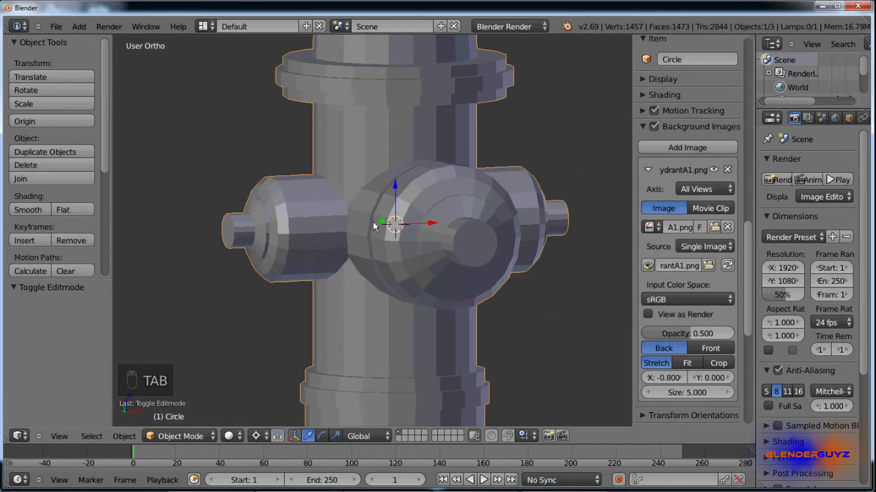
{"action": "key", "text": "KP_1"}
{"action": "key", "text": "z"}
{"action": "key", "text": "Tab"}
{"action": "key", "text": "s"}
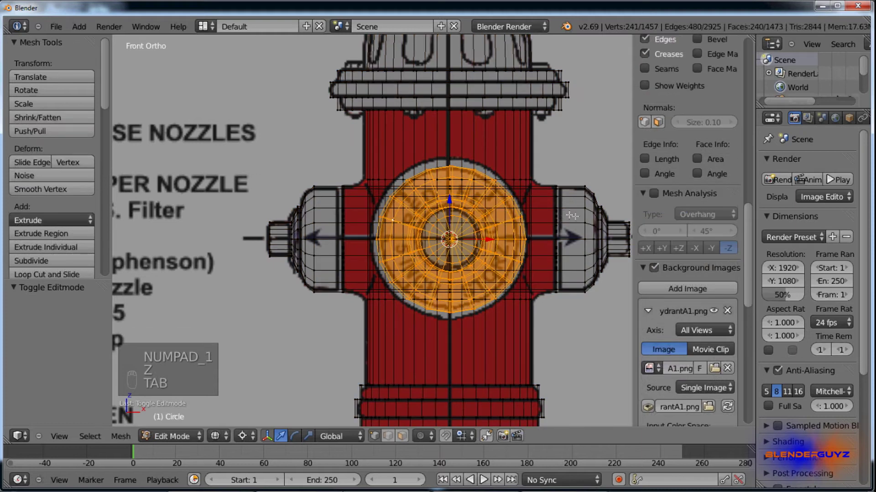
{"action": "right_click", "coordinate": [580, 216]}
{"action": "key", "text": "ctrl+l"}
{"action": "key", "text": "s"}
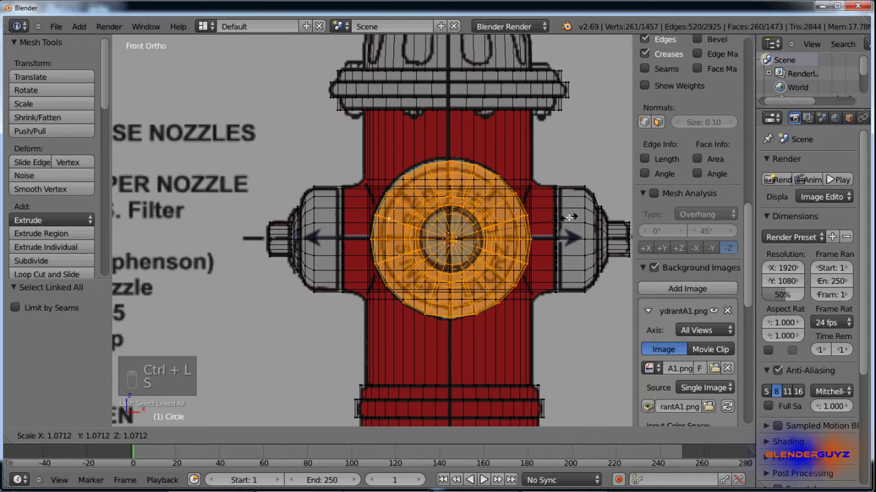
{"action": "left_click", "coordinate": [567, 217]}
{"action": "key", "text": "z"}
{"action": "key", "text": "Tab"}
{"action": "mouse_move", "coordinate": [567, 217]}
{"action": "middle_mouse_down"}
{"action": "mouse_move", "coordinate": [489, 226]}
{"action": "mouse_move", "coordinate": [402, 269]}
{"action": "mouse_move", "coordinate": [470, 295]}
{"action": "mouse_move", "coordinate": [443, 225]}
{"action": "middle_mouse_up"}
Push the nozzle outward along Y, then deselect its inner cylinder and slide the cap further out.
{"action": "key", "text": "Tab"}
{"action": "key", "text": "z"}
{"action": "key", "text": "b"}
{"action": "key", "text": "z"}
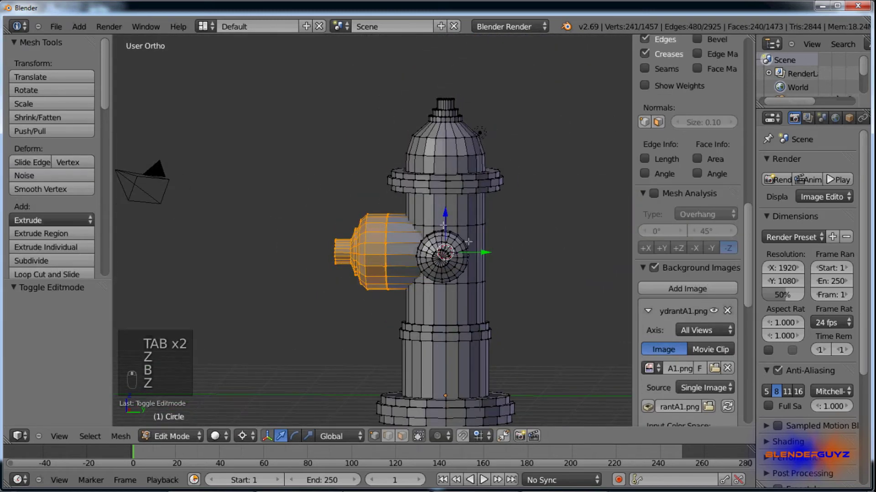
{"action": "left_click_drag", "start_coordinate": [482, 248], "coordinate": [487, 248]}
{"action": "key", "text": "z"}
{"action": "middle_click_drag", "start_coordinate": [473, 240], "coordinate": [444, 228]}
{"action": "key", "text": "b"}
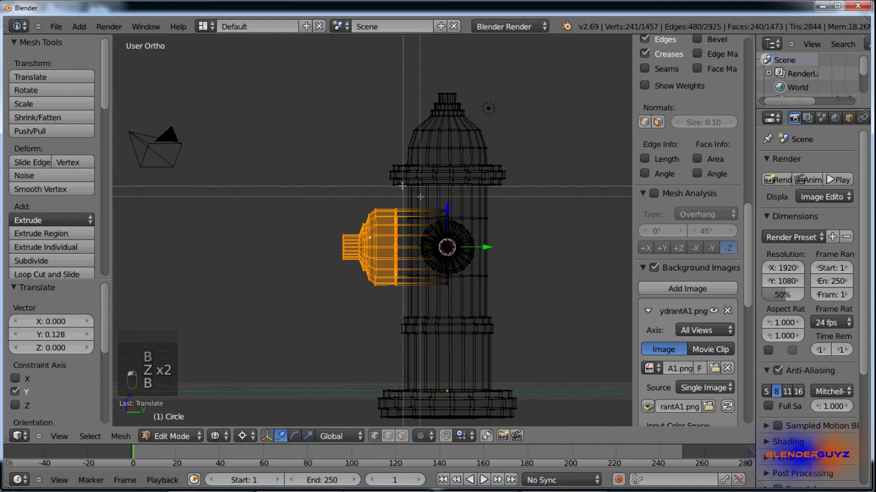
{"action": "middle_click_drag", "start_coordinate": [387, 178], "coordinate": [469, 342]}
{"action": "key", "text": "z"}
{"action": "left_click_drag", "start_coordinate": [488, 247], "coordinate": [496, 246]}
{"action": "mouse_move", "coordinate": [496, 245]}
{"action": "middle_mouse_down"}
{"action": "mouse_move", "coordinate": [591, 255]}
{"action": "mouse_move", "coordinate": [493, 244]}
{"action": "mouse_move", "coordinate": [531, 205]}
{"action": "mouse_move", "coordinate": [496, 202]}
{"action": "mouse_move", "coordinate": [496, 263]}
{"action": "middle_mouse_up"}
{"action": "key", "text": "Tab"}
Shrink the other linked cap, deselect its inner ring, and slide it outward along Y.
{"action": "key", "text": "Tab"}
{"action": "key", "text": "ctrl+l"}
{"action": "key", "text": "s"}
{"action": "left_click", "coordinate": [532, 201]}
{"action": "key", "text": "z"}
{"action": "key", "text": "b"}
{"action": "middle_click_drag", "start_coordinate": [444, 204], "coordinate": [503, 279]}
{"action": "key", "text": "z"}
{"action": "left_click_drag", "start_coordinate": [494, 253], "coordinate": [486, 255]}
{"action": "key", "text": "Tab"}
{"action": "mouse_move", "coordinate": [486, 255]}
{"action": "middle_mouse_down"}
{"action": "mouse_move", "coordinate": [564, 249]}
{"action": "mouse_move", "coordinate": [496, 268]}
{"action": "middle_mouse_up"}
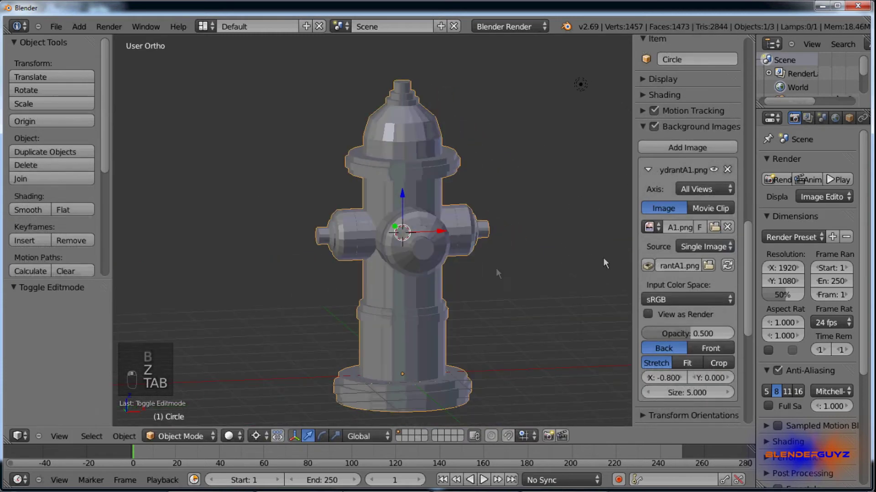
Compare the hydrant with the blueprint in front orthographic wireframe view, then return to solid shading.
{"action": "scroll", "coordinate": [334, 275], "scroll_direction": "down", "scroll_amount": 4}
{"action": "middle_click_drag", "start_coordinate": [334, 274], "coordinate": [412, 292]}
{"action": "scroll", "coordinate": [355, 269], "scroll_direction": "up", "scroll_amount": 4}
{"action": "key", "text": "KP_1"}
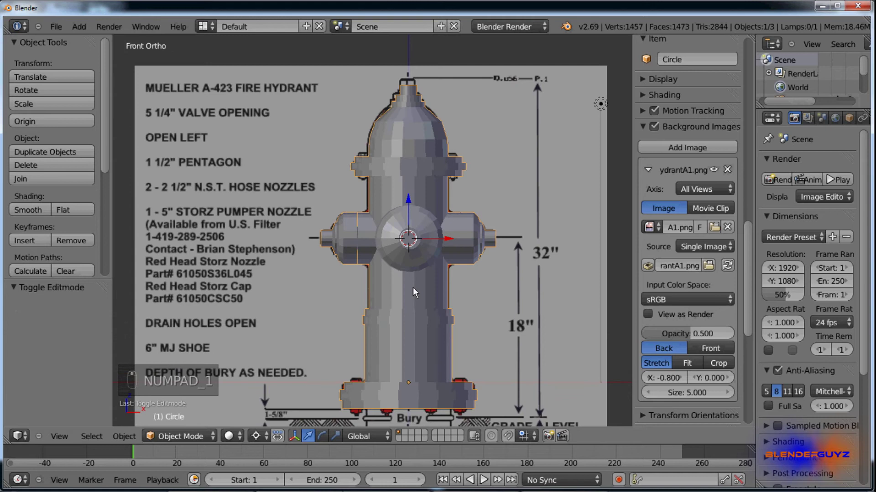
{"action": "key", "text": "z"}
{"action": "scroll", "coordinate": [454, 162], "scroll_direction": "up", "scroll_amount": 5}
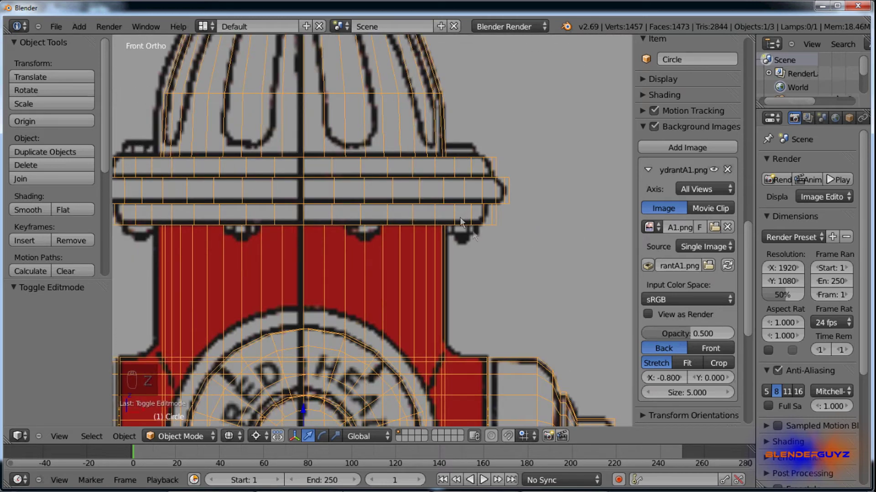
{"action": "scroll", "coordinate": [448, 186], "scroll_direction": "down", "scroll_amount": 6}
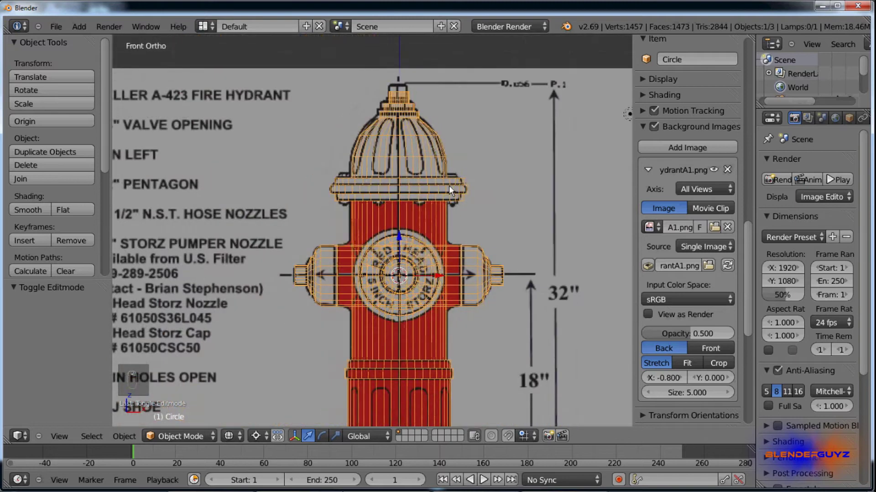
{"action": "scroll", "coordinate": [337, 157], "scroll_direction": "down", "scroll_amount": 5}
{"action": "scroll", "coordinate": [374, 287], "scroll_direction": "up", "scroll_amount": 4}
{"action": "scroll", "coordinate": [377, 281], "scroll_direction": "up", "scroll_amount": 3}
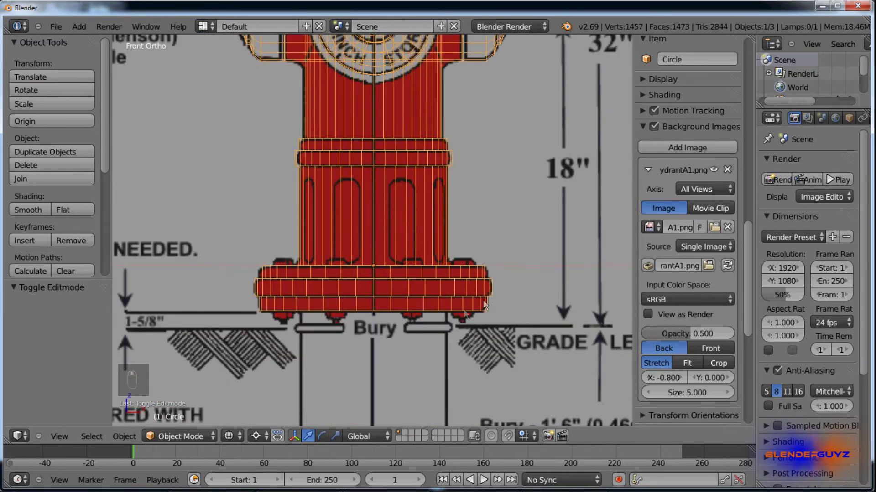
{"action": "scroll", "coordinate": [287, 326], "scroll_direction": "down", "scroll_amount": 4}
{"action": "key", "text": "z"}
{"action": "scroll", "coordinate": [449, 319], "scroll_direction": "up", "scroll_amount": 3}
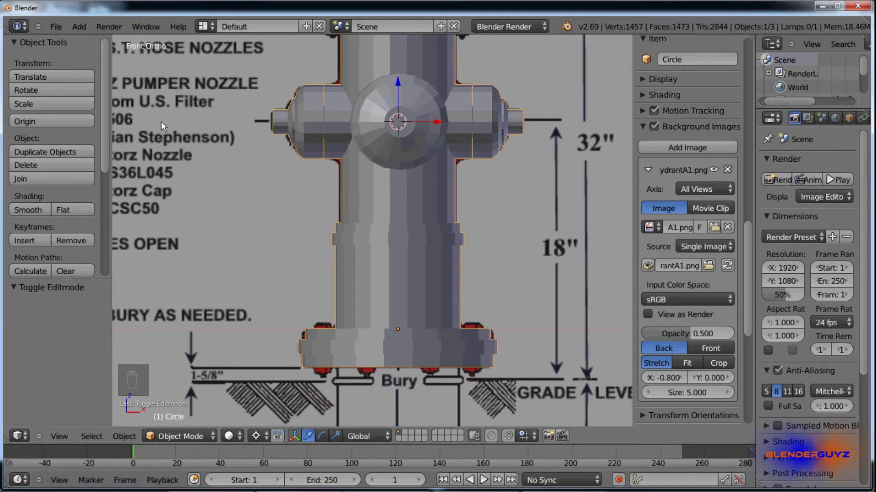
Search the User Preferences add-ons for 'bolt' to confirm Add Mesh: BoltFactory is enabled.
{"action": "left_click", "coordinate": [61, 28]}
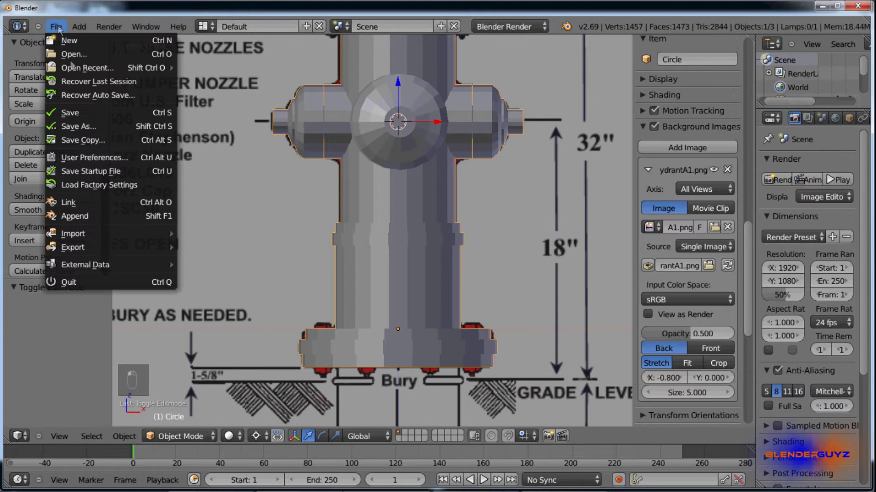
{"action": "left_click", "coordinate": [112, 159]}
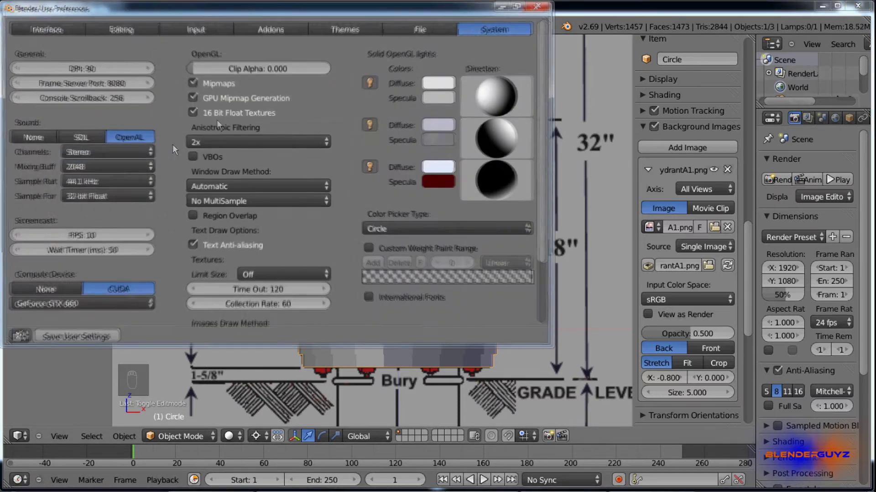
{"action": "left_click", "coordinate": [273, 31]}
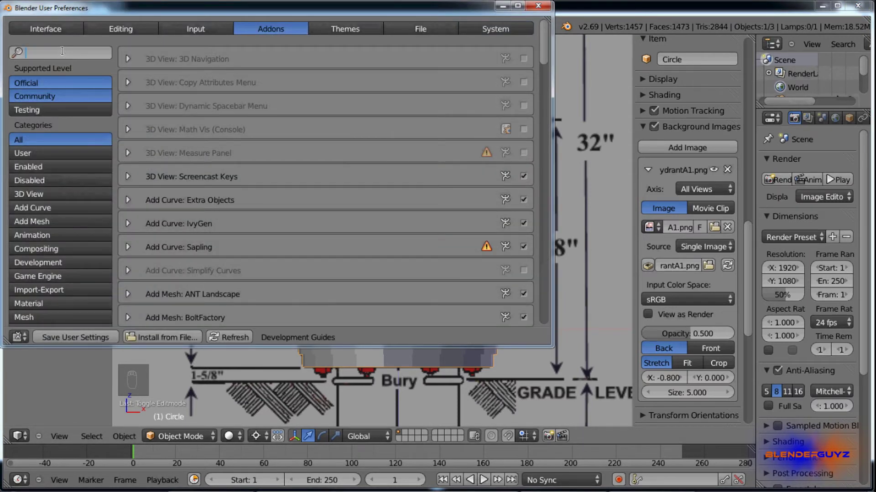
{"action": "type", "text": "bolt"}
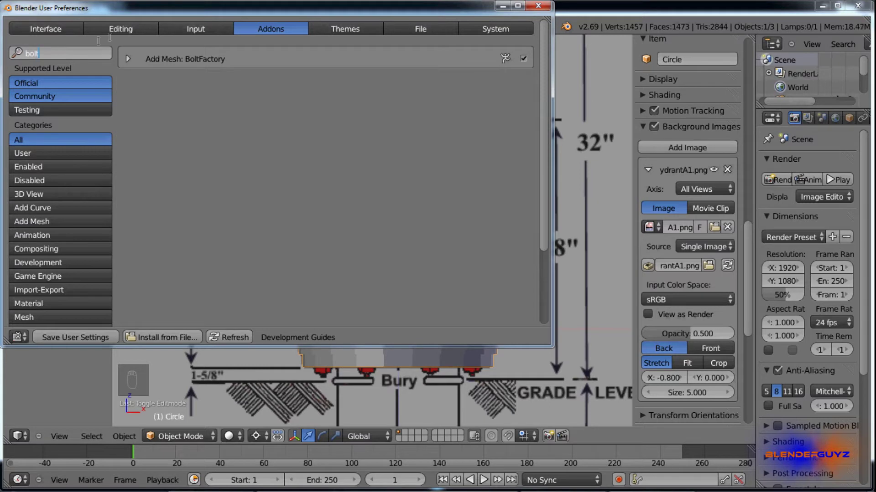
{"action": "left_click", "coordinate": [548, 7]}
Add a BoltFactory bolt mesh and view it in wireframe.
{"action": "key", "text": "shift+a"}
{"action": "mouse_move", "coordinate": [462, 186]}
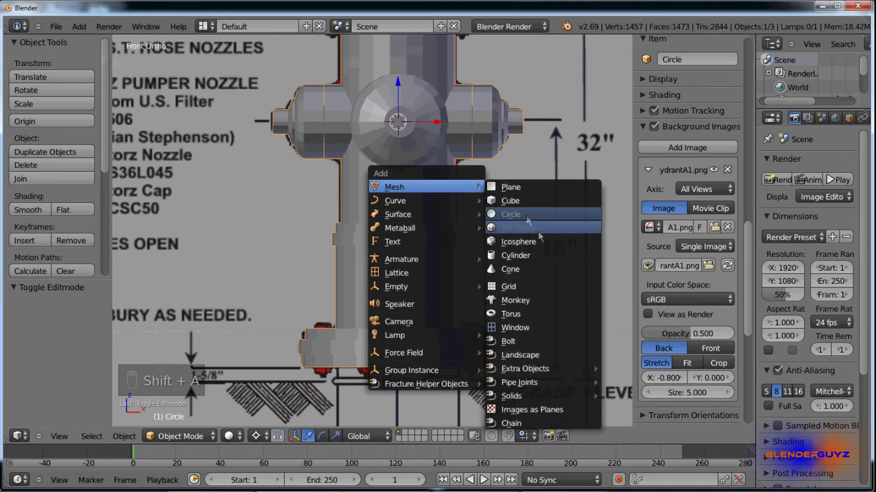
{"action": "left_click", "coordinate": [536, 340]}
{"action": "key", "text": "z"}
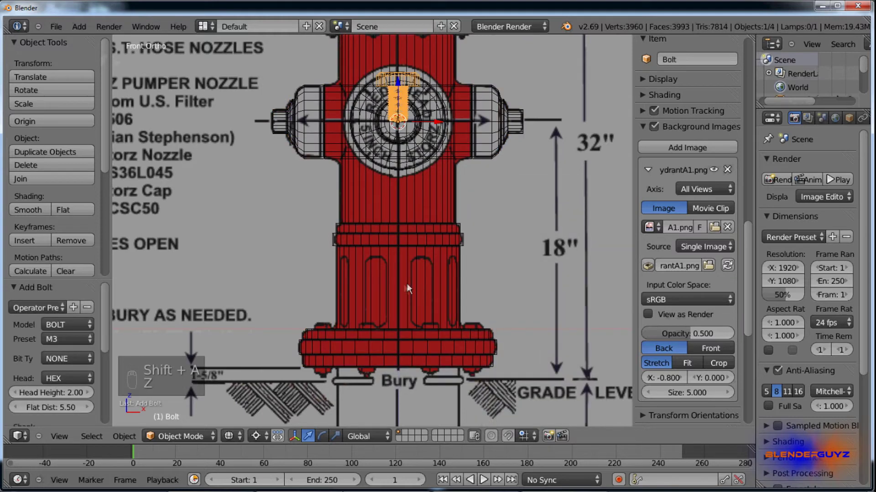
{"action": "scroll", "coordinate": [396, 237], "scroll_direction": "down", "scroll_amount": 2}
{"action": "scroll", "coordinate": [390, 198], "scroll_direction": "up", "scroll_amount": 9}
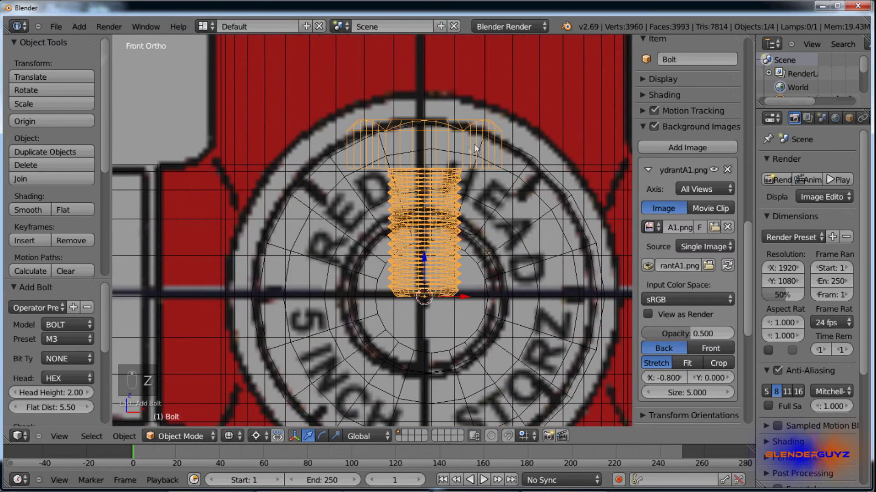
{"action": "scroll", "coordinate": [437, 159], "scroll_direction": "down", "scroll_amount": 2}
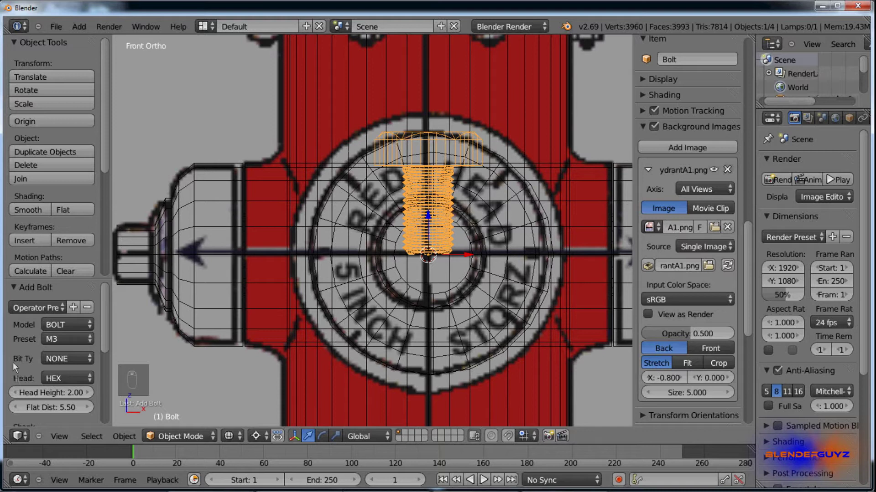
{"action": "scroll", "coordinate": [337, 260], "scroll_direction": "down", "scroll_amount": 6}
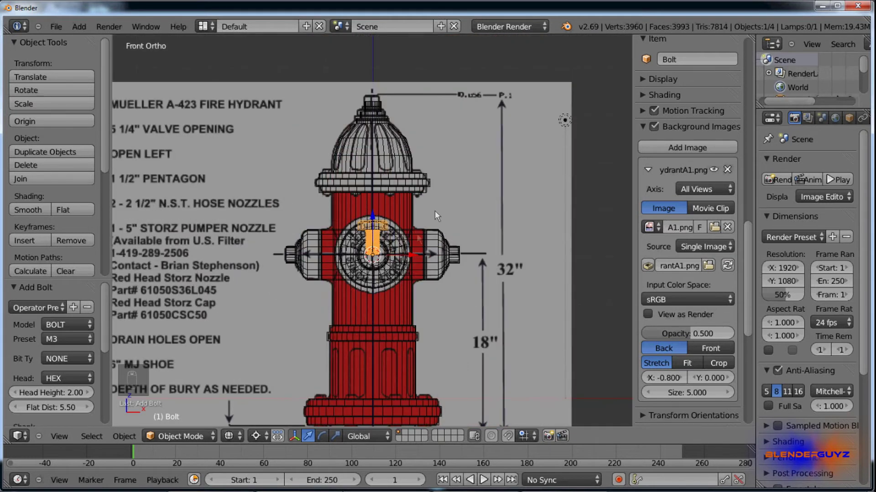
Move the bolt along X to the hydrant's right side and set the pivot to the bolt itself.
{"action": "key", "text": "g"}
{"action": "key", "text": "x"}
{"action": "left_click", "coordinate": [423, 225]}
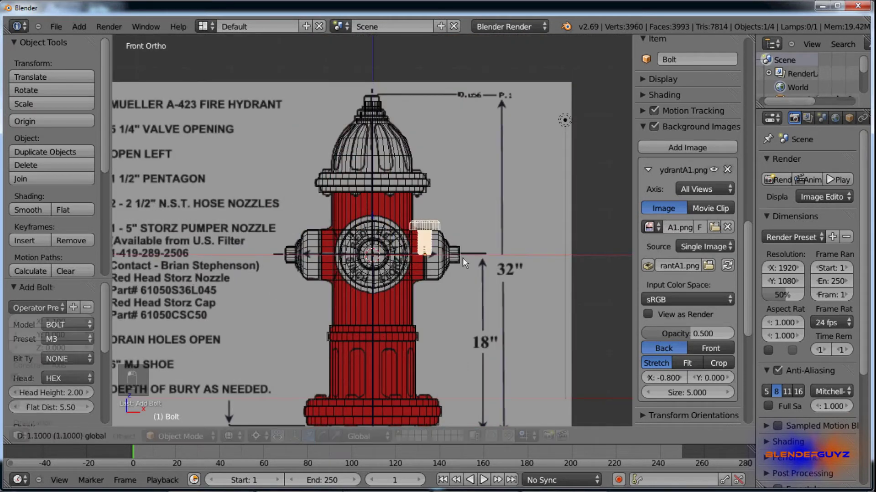
{"action": "left_click", "coordinate": [254, 439]}
{"action": "left_click", "coordinate": [286, 379]}
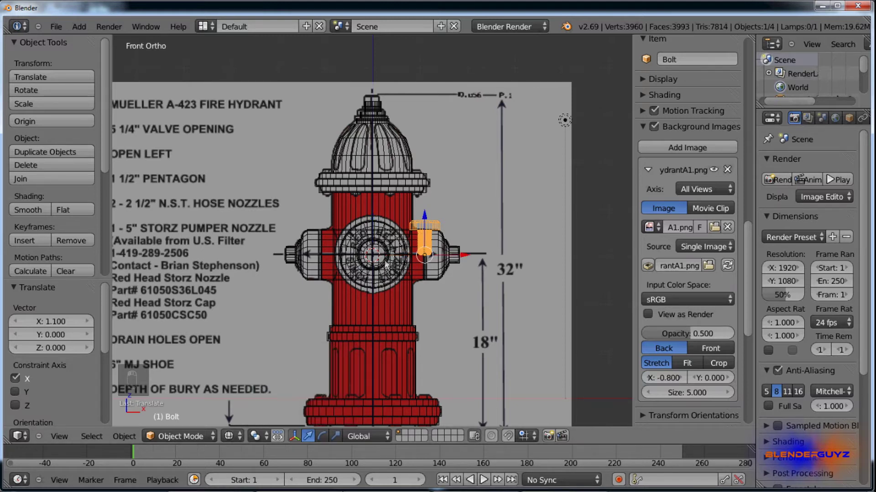
Lower the bolt vertically onto the hydrant's base flange.
{"action": "key", "text": "g"}
{"action": "key", "text": "z"}
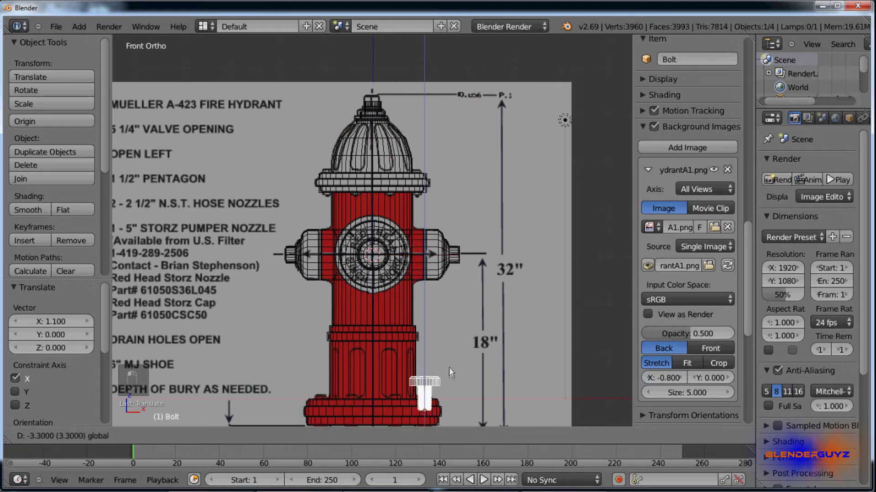
{"action": "left_click", "coordinate": [426, 406]}
{"action": "scroll", "coordinate": [423, 419], "scroll_direction": "up", "scroll_amount": 5}
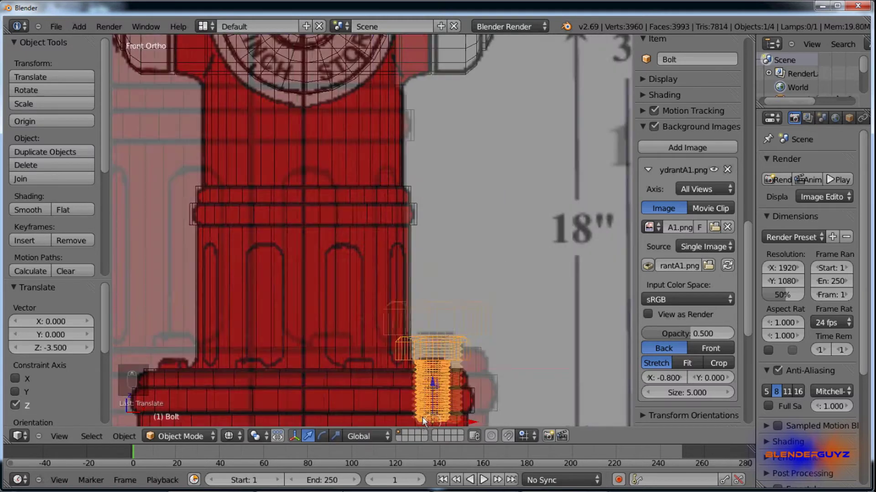
{"action": "scroll", "coordinate": [421, 292], "scroll_direction": "down", "scroll_amount": 5}
{"action": "scroll", "coordinate": [427, 296], "scroll_direction": "up", "scroll_amount": 9}
{"action": "key", "text": "g"}
{"action": "key", "text": "z"}
{"action": "left_click", "coordinate": [426, 334]}
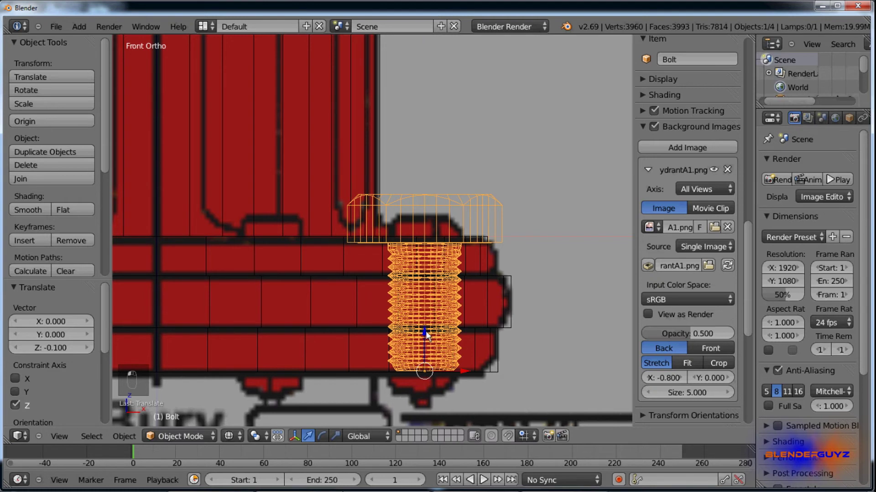
{"action": "key", "text": "g"}
{"action": "key", "text": "z"}
{"action": "left_click", "coordinate": [451, 297]}
Scale the bolt down to 0.665 and seat its head on the flange.
{"action": "key", "text": "s"}
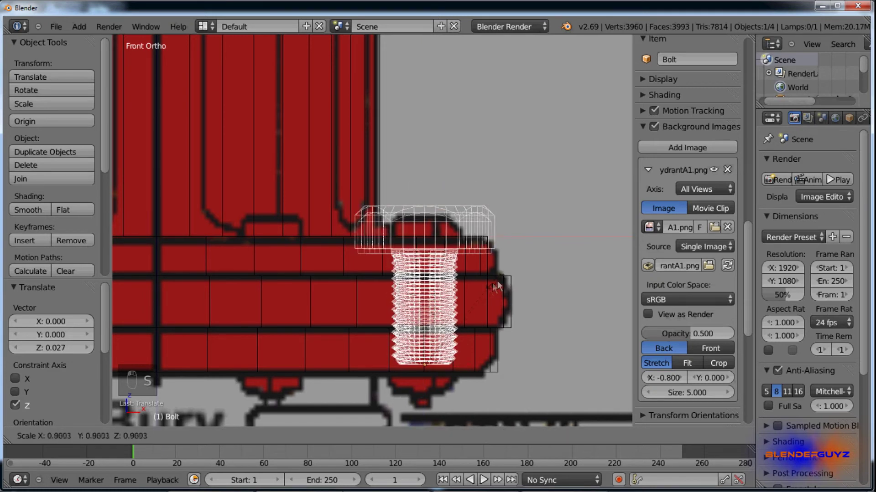
{"action": "left_click", "coordinate": [479, 289]}
{"action": "key", "text": "g"}
{"action": "key", "text": "z"}
{"action": "left_click", "coordinate": [491, 263]}
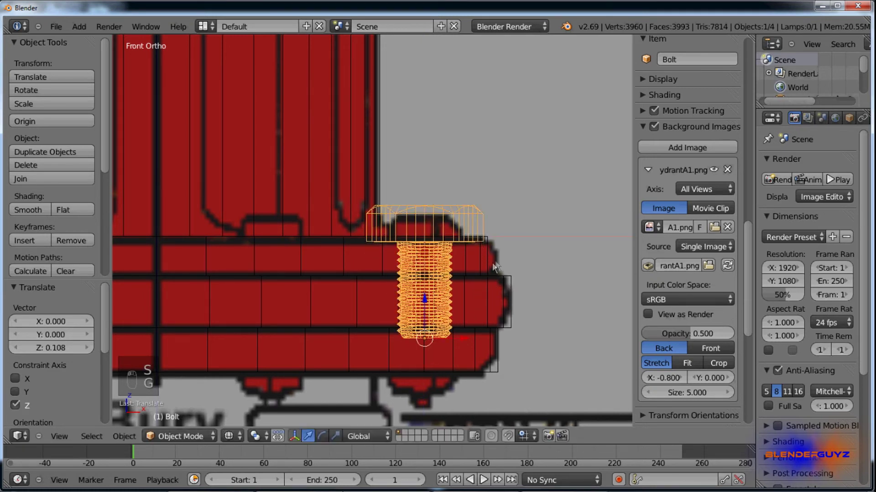
{"action": "key", "text": "s"}
{"action": "left_click", "coordinate": [465, 273]}
{"action": "key", "text": "g"}
{"action": "key", "text": "z"}
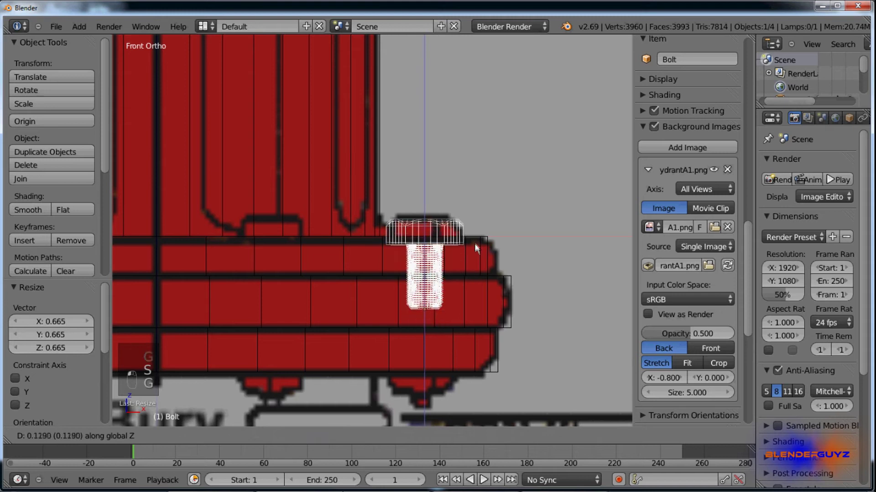
{"action": "left_click", "coordinate": [481, 236]}
In Edit Mode, box-select the bolt's shaft vertices.
{"action": "key", "text": "Tab"}
{"action": "scroll", "coordinate": [415, 296], "scroll_direction": "up", "scroll_amount": 3}
{"action": "key", "text": "a"}
{"action": "key", "text": "a"}
{"action": "key", "text": "b"}
{"action": "left_click_drag", "start_coordinate": [339, 209], "coordinate": [531, 355]}
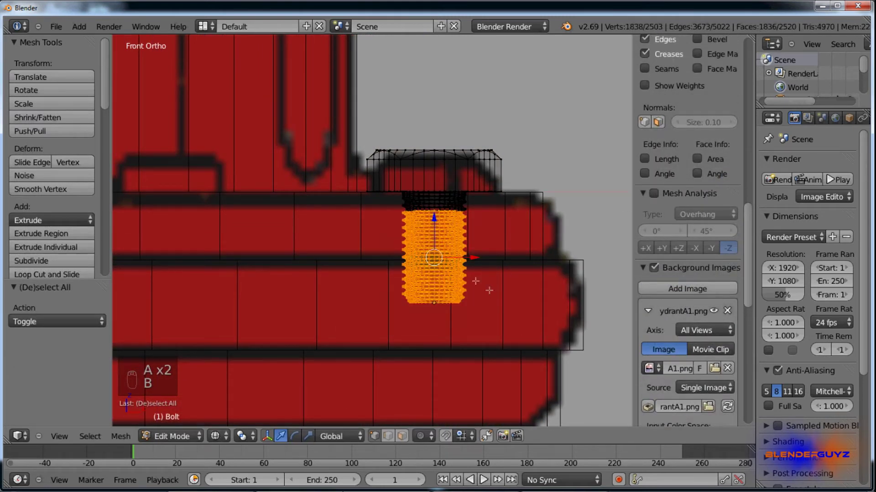
Split the shaft from the bolt head and move it down vertically.
{"action": "key", "text": "y"}
{"action": "left_click_drag", "start_coordinate": [434, 218], "coordinate": [448, 312]}
{"action": "scroll", "coordinate": [445, 184], "scroll_direction": "down", "scroll_amount": 4}
{"action": "key", "text": "g"}
{"action": "key", "text": "z"}
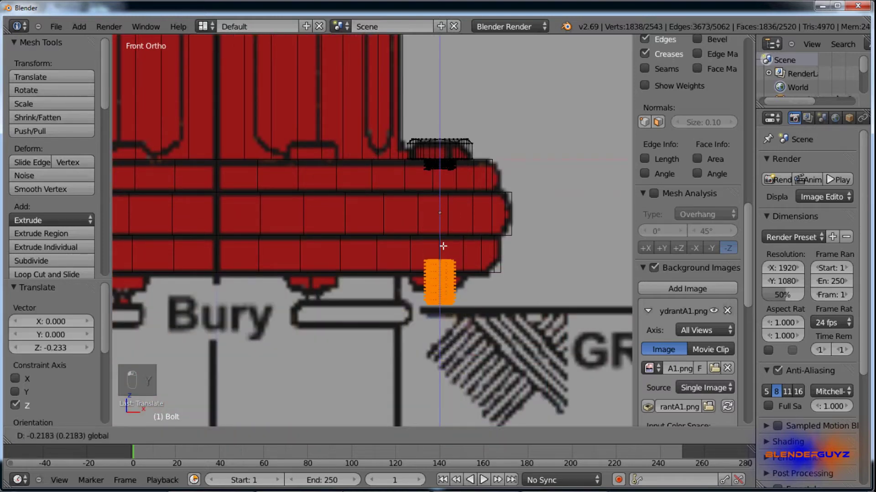
{"action": "left_click", "coordinate": [445, 245]}
{"action": "scroll", "coordinate": [445, 244], "scroll_direction": "down", "scroll_amount": 5}
Add a second bolt, set its Model to NUT, and move it under the flange bolt.
{"action": "key", "text": "shift+a"}
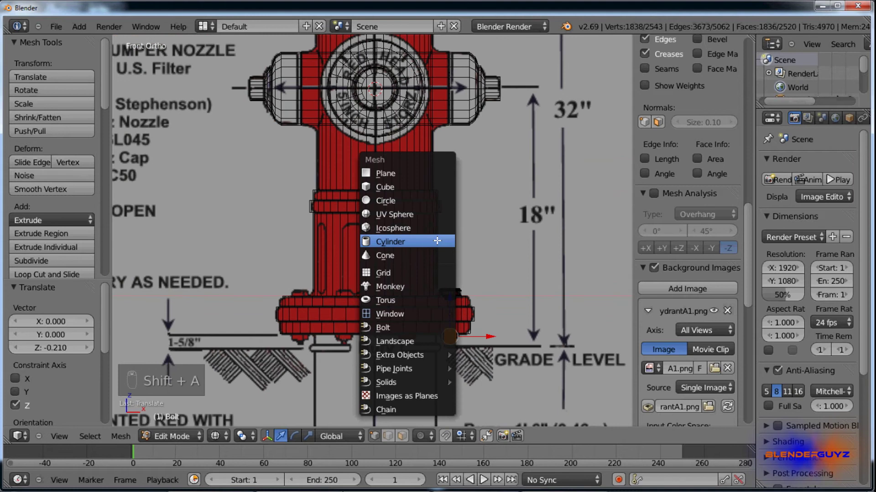
{"action": "left_click", "coordinate": [410, 328]}
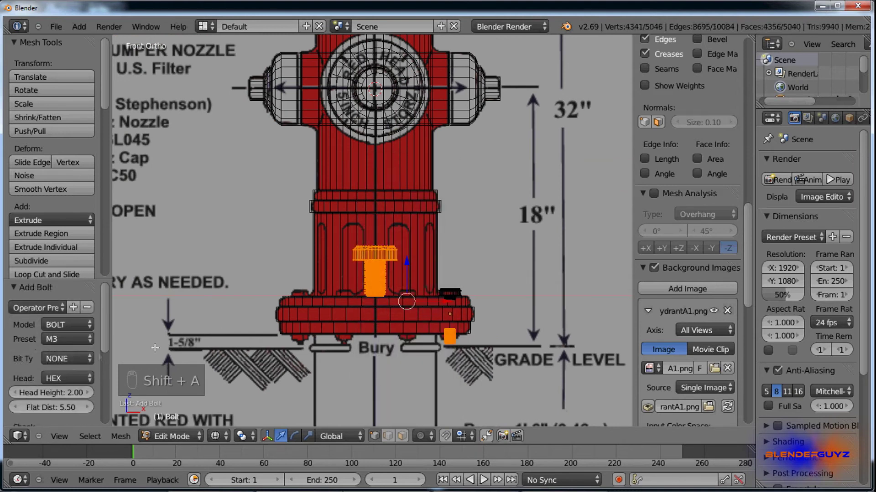
{"action": "left_click", "coordinate": [59, 326]}
{"action": "left_click", "coordinate": [71, 297]}
{"action": "scroll", "coordinate": [452, 336], "scroll_direction": "up", "scroll_amount": 1}
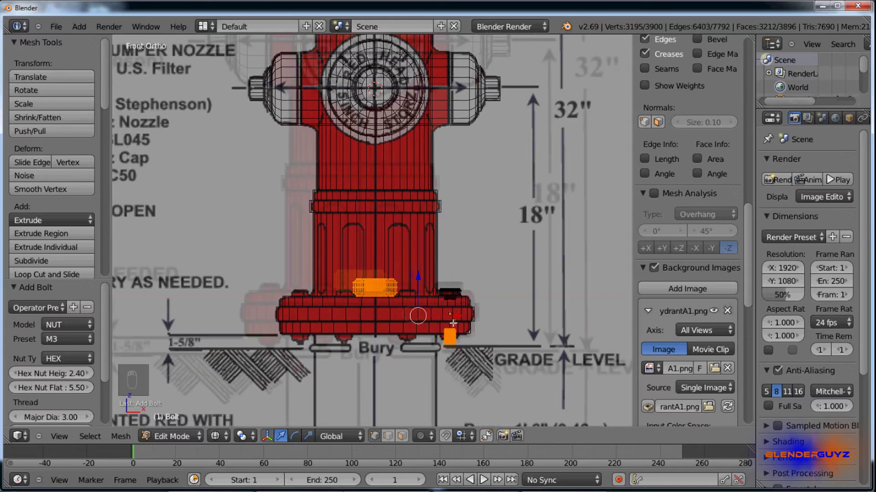
{"action": "left_click_drag", "start_coordinate": [401, 283], "coordinate": [491, 282]}
{"action": "left_click_drag", "start_coordinate": [451, 238], "coordinate": [452, 295], "text": "ctrl"}
{"action": "scroll", "coordinate": [468, 331], "scroll_direction": "up", "scroll_amount": 7}
Shrink the nut and rescale it along Z to fit the bolt end.
{"action": "key", "text": "z"}
{"action": "key", "text": "s"}
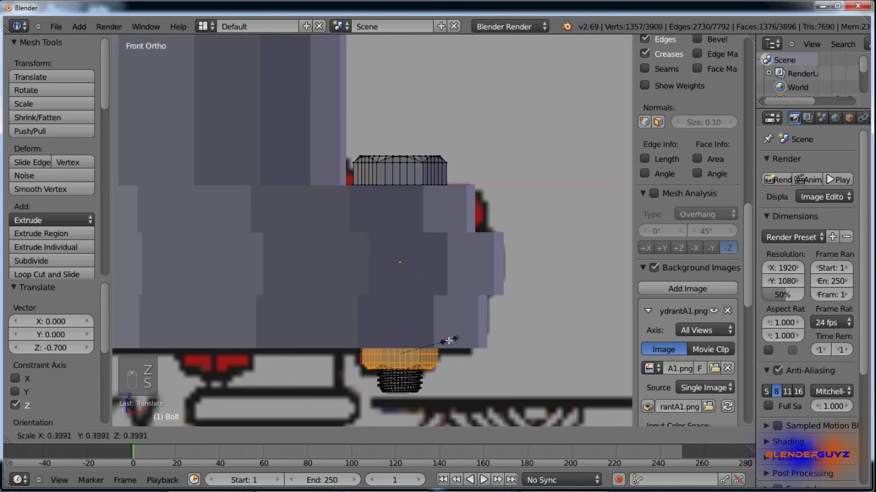
{"action": "left_click", "coordinate": [451, 338]}
{"action": "middle_click_drag", "start_coordinate": [451, 339], "coordinate": [446, 273]}
{"action": "scroll", "coordinate": [446, 273], "scroll_direction": "down", "scroll_amount": 5}
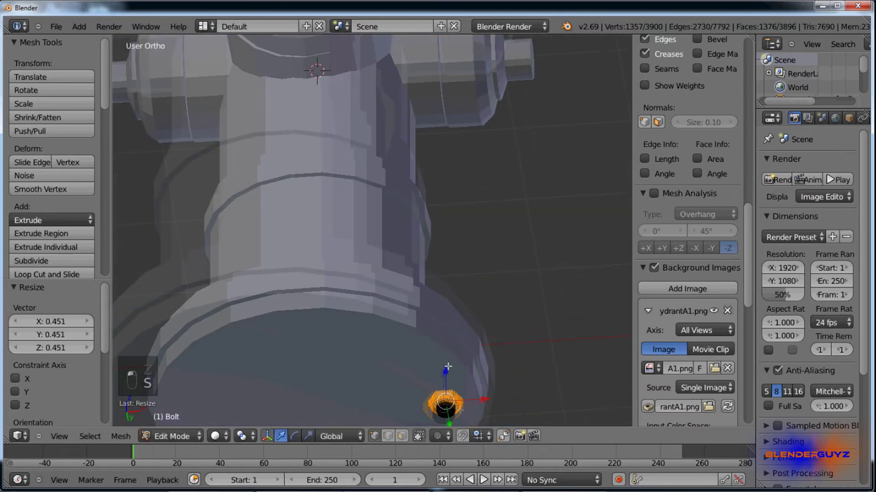
{"action": "scroll", "coordinate": [450, 401], "scroll_direction": "up", "scroll_amount": 7}
{"action": "left_click_drag", "start_coordinate": [411, 354], "coordinate": [416, 354]}
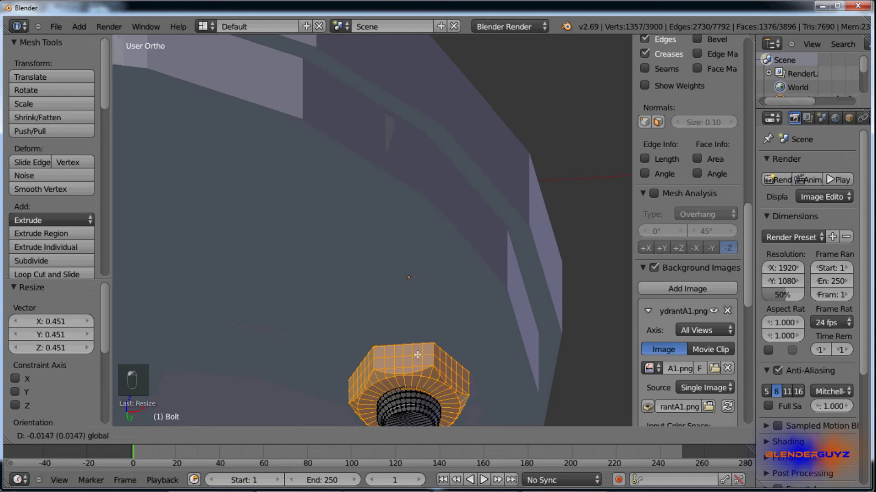
{"action": "key", "text": "s"}
{"action": "key", "text": "z"}
{"action": "left_click", "coordinate": [514, 312]}
{"action": "mouse_move", "coordinate": [511, 313]}
{"action": "middle_mouse_down"}
{"action": "mouse_move", "coordinate": [423, 338]}
{"action": "mouse_move", "coordinate": [390, 331]}
{"action": "mouse_move", "coordinate": [391, 342]}
{"action": "mouse_move", "coordinate": [447, 326]}
{"action": "middle_mouse_up"}
{"action": "scroll", "coordinate": [474, 324], "scroll_direction": "down", "scroll_amount": 6}
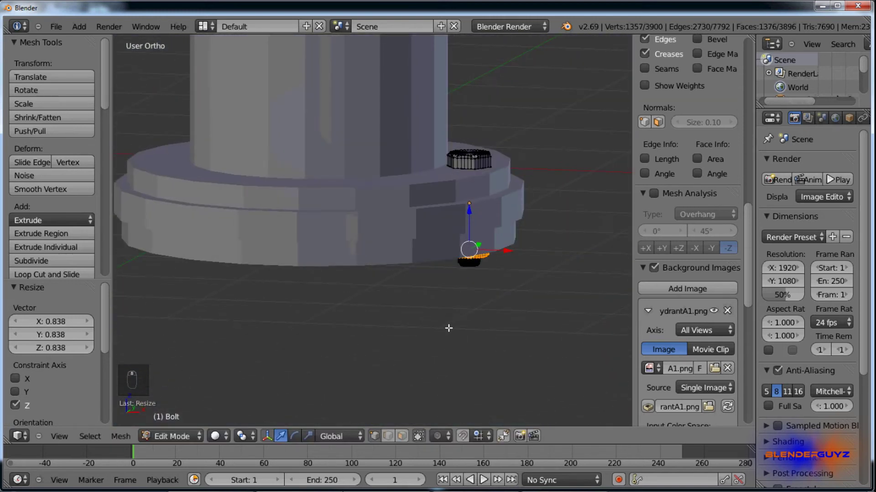
Box-select the bolt and nut together in front wireframe view.
{"action": "key", "text": "KP_1"}
{"action": "key", "text": "z"}
{"action": "key", "text": "a"}
{"action": "key", "text": "b"}
{"action": "left_click_drag", "start_coordinate": [350, 124], "coordinate": [521, 356]}
{"action": "scroll", "coordinate": [513, 262], "scroll_direction": "down", "scroll_amount": 3}
{"action": "scroll", "coordinate": [470, 209], "scroll_direction": "up", "scroll_amount": 3}
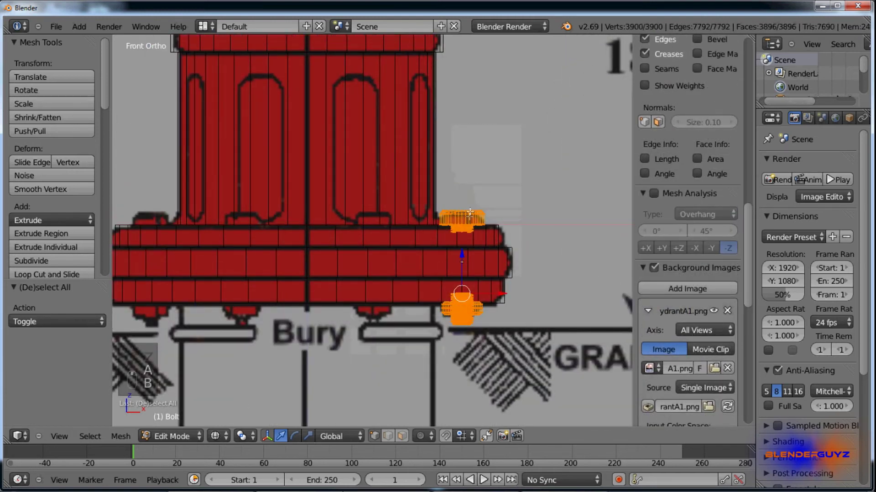
Set the pivot point to 3D Cursor and reset the cursor to the hydrant's centre.
{"action": "scroll", "coordinate": [459, 258], "scroll_direction": "down", "scroll_amount": 6}
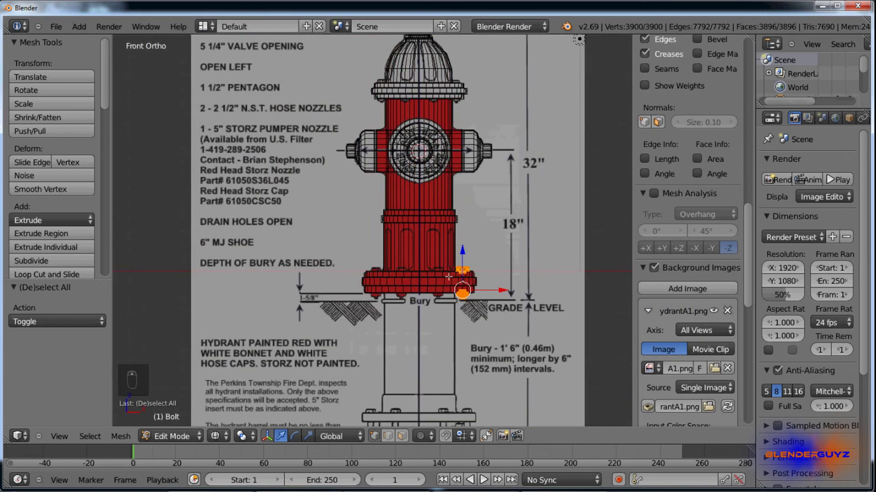
{"action": "left_click", "coordinate": [220, 436]}
{"action": "left_click", "coordinate": [242, 437]}
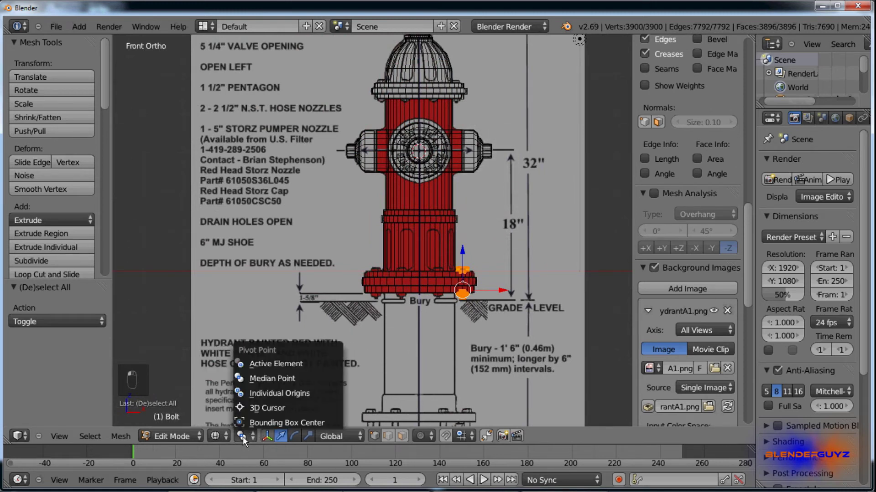
{"action": "left_click", "coordinate": [259, 408]}
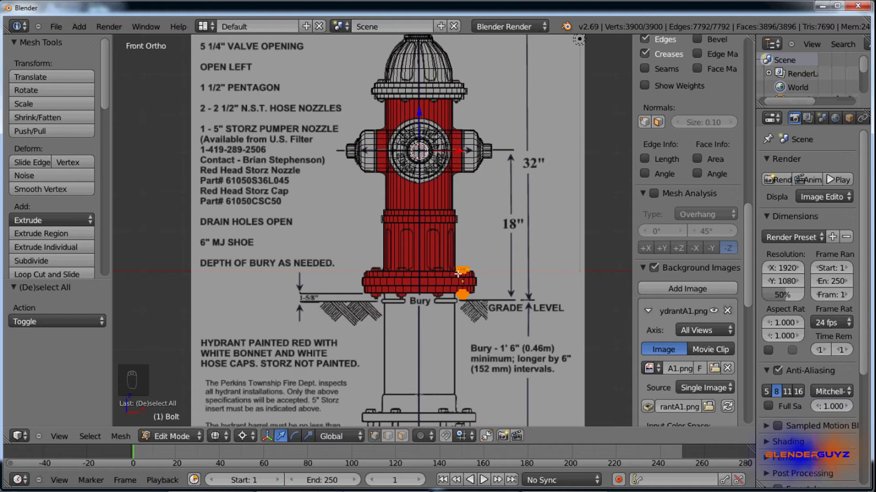
{"action": "key", "text": "shift+c"}
{"action": "scroll", "coordinate": [368, 320], "scroll_direction": "up", "scroll_amount": 3}
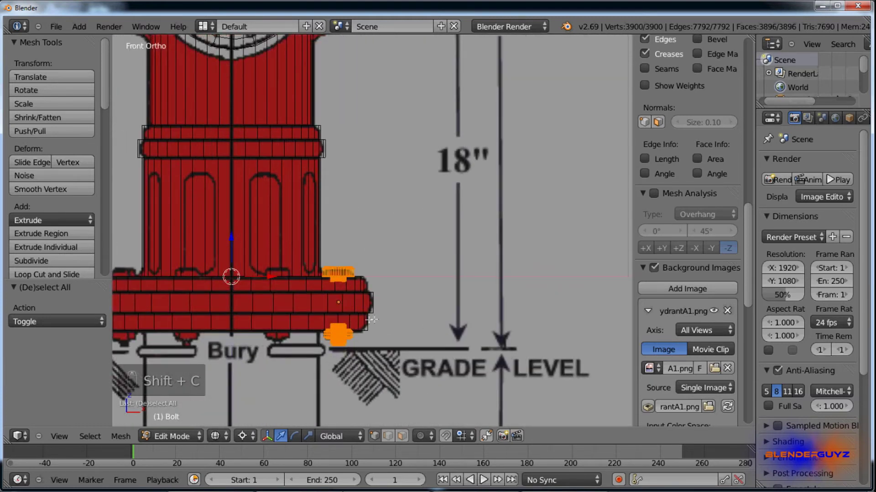
{"action": "key", "text": "r"}
{"action": "right_click", "coordinate": [373, 319]}
Duplicate the bolt and nut rotated 180° about Z, then select both sets.
{"action": "key", "text": "shift+d"}
{"action": "type", "text": "z180"}
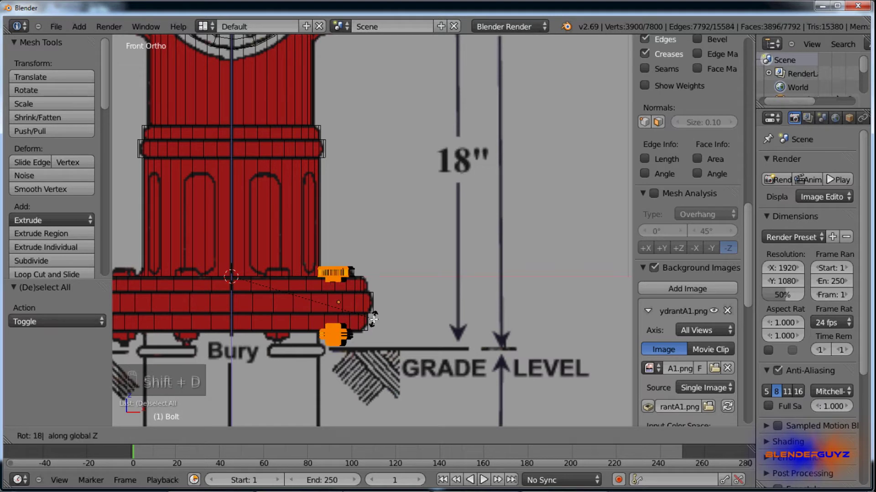
{"action": "key", "text": "Return"}
{"action": "key", "text": "b"}
{"action": "left_click_drag", "start_coordinate": [296, 230], "coordinate": [412, 399]}
{"action": "scroll", "coordinate": [490, 317], "scroll_direction": "down", "scroll_amount": 2}
{"action": "scroll", "coordinate": [380, 319], "scroll_direction": "up", "scroll_amount": 2}
Duplicate both sets rotated 90°, then all four sets rotated 45°, making eight.
{"action": "key", "text": "shift+d"}
{"action": "type", "text": "r"}
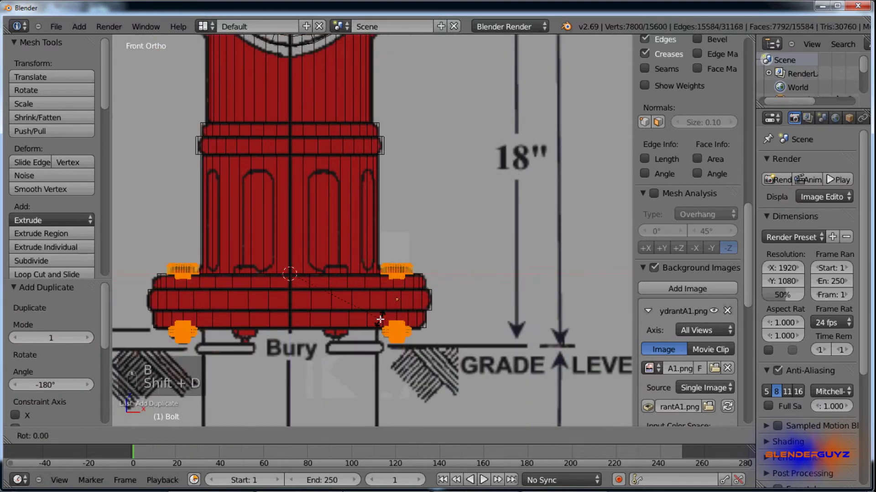
{"action": "type", "text": "90"}
{"action": "key", "text": "Return"}
{"action": "key", "text": "b"}
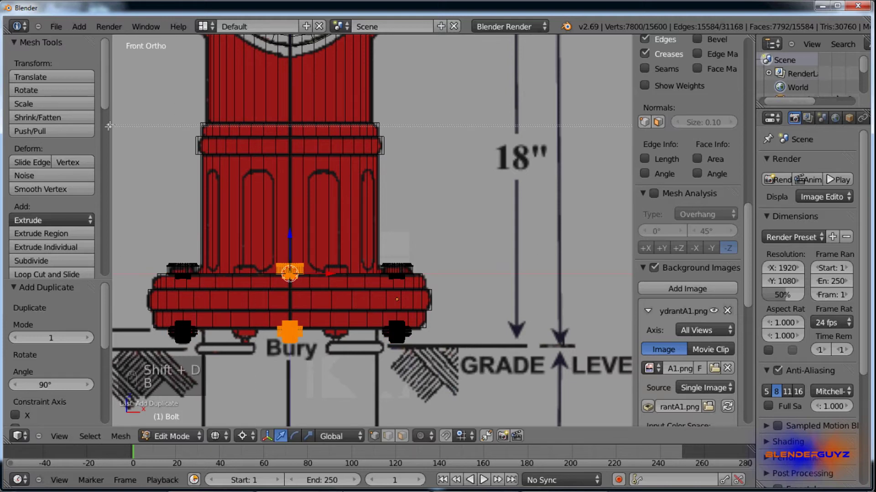
{"action": "left_click_drag", "start_coordinate": [150, 177], "coordinate": [509, 404]}
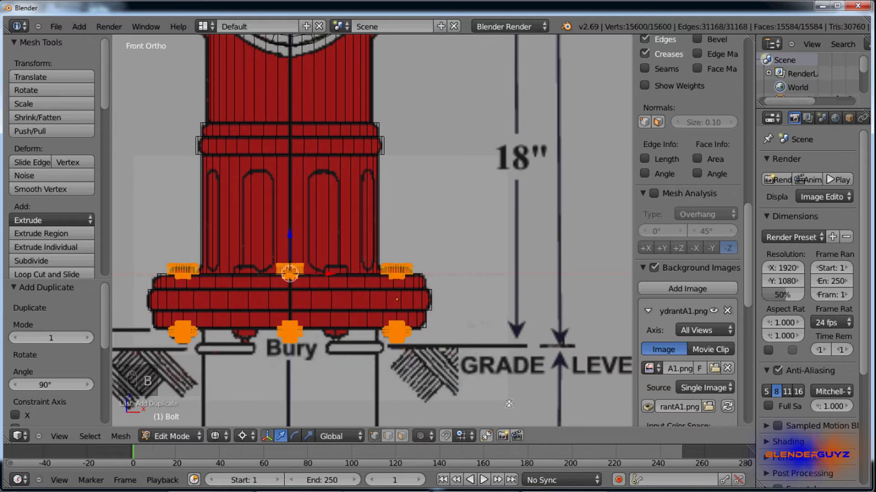
{"action": "key", "text": "shift+d"}
{"action": "type", "text": "45"}
{"action": "key", "text": "Return"}
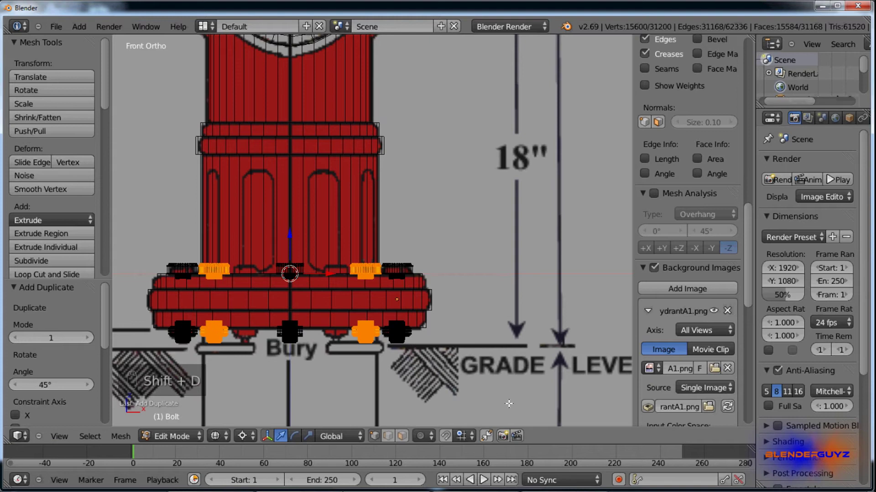
Select the whole right-hand bolt set using box selection and linked select.
{"action": "key", "text": "b"}
{"action": "right_click", "coordinate": [212, 239]}
{"action": "key", "text": "a"}
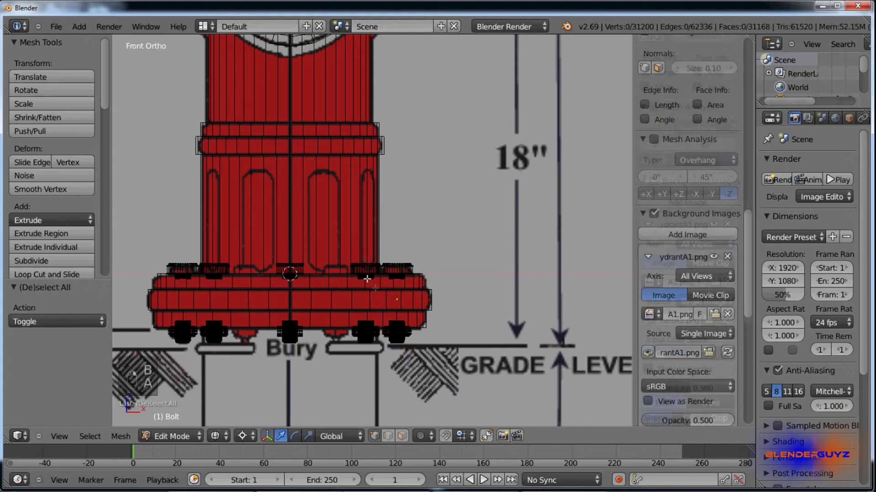
{"action": "scroll", "coordinate": [401, 282], "scroll_direction": "up", "scroll_amount": 5}
{"action": "key", "text": "b"}
{"action": "left_click_drag", "start_coordinate": [387, 213], "coordinate": [489, 424]}
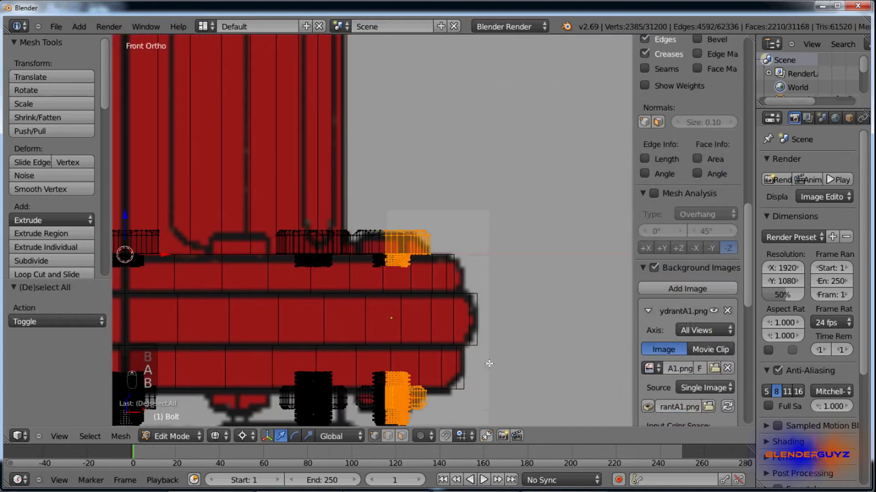
{"action": "key", "text": "ctrl+l"}
{"action": "scroll", "coordinate": [489, 363], "scroll_direction": "down", "scroll_amount": 3}
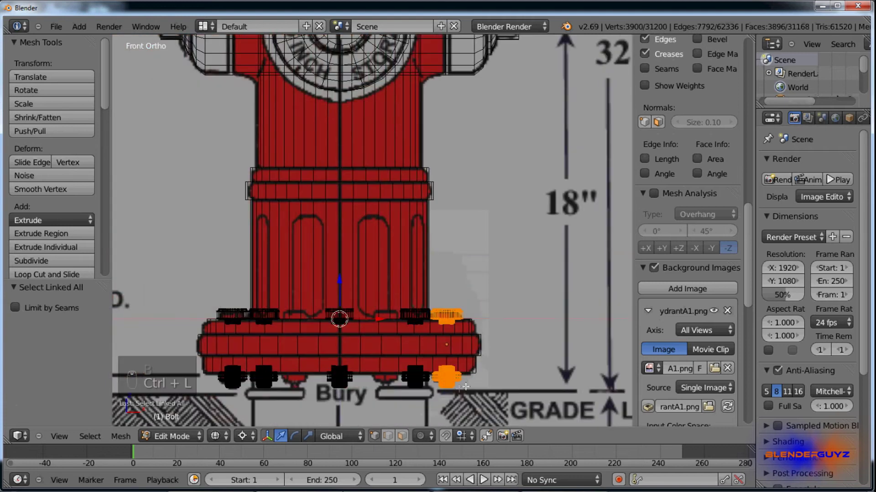
Raise the bolt set vertically along Z up to the bonnet flange height.
{"action": "key", "text": "g"}
{"action": "key", "text": "z"}
{"action": "left_click", "coordinate": [469, 137]}
{"action": "scroll", "coordinate": [437, 160], "scroll_direction": "down", "scroll_amount": 4}
{"action": "middle_click_drag", "start_coordinate": [387, 189], "coordinate": [363, 277], "text": "shift"}
{"action": "scroll", "coordinate": [438, 288], "scroll_direction": "up", "scroll_amount": 4}
{"action": "key", "text": "g"}
{"action": "key", "text": "g"}
{"action": "key", "text": "z"}
{"action": "left_click", "coordinate": [447, 77]}
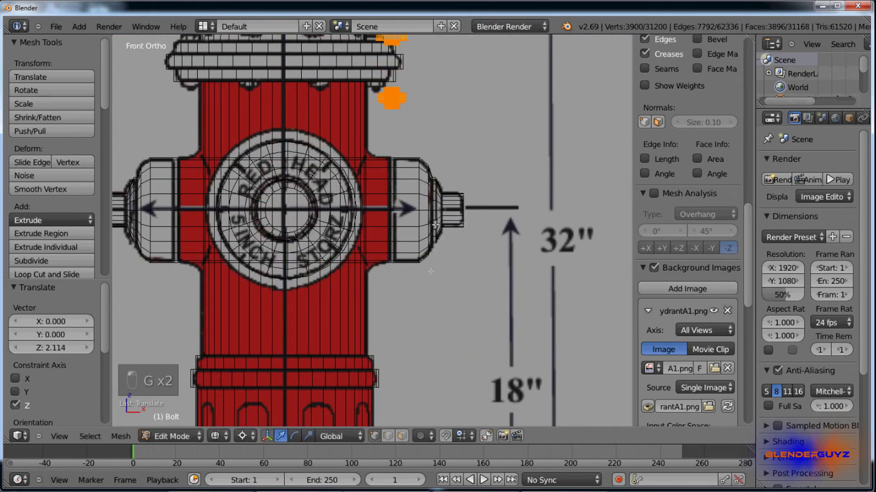
{"action": "scroll", "coordinate": [438, 133], "scroll_direction": "down", "scroll_amount": 2}
{"action": "scroll", "coordinate": [428, 188], "scroll_direction": "up", "scroll_amount": 5}
{"action": "key", "text": "g"}
{"action": "key", "text": "z"}
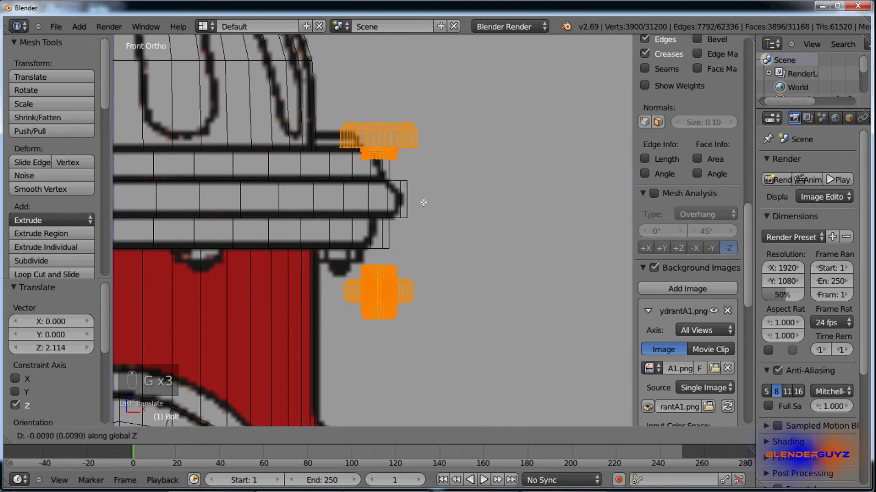
{"action": "left_click", "coordinate": [424, 206]}
Shift the bolt along X, then shrink the bolt and nut about their own centres.
{"action": "key", "text": "g"}
{"action": "key", "text": "x"}
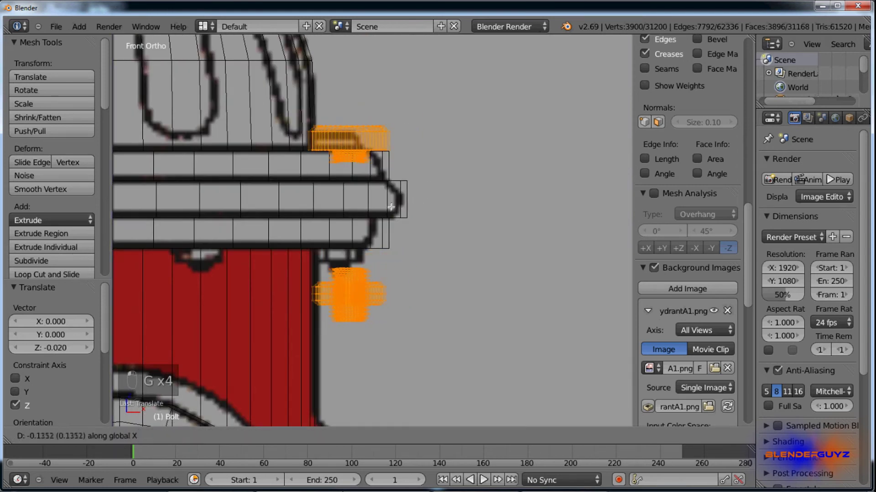
{"action": "left_click", "coordinate": [399, 208]}
{"action": "key", "text": "s"}
{"action": "right_click", "coordinate": [420, 263]}
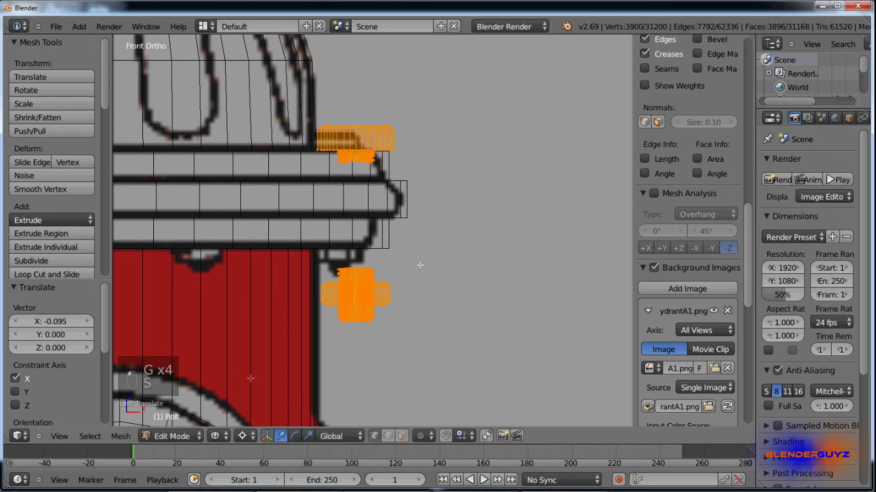
{"action": "left_click", "coordinate": [245, 436]}
{"action": "left_click", "coordinate": [272, 393]}
{"action": "key", "text": "s"}
{"action": "left_click", "coordinate": [378, 343]}
Seat the smaller bolt on the bonnet flange and check it from the front view.
{"action": "key", "text": "g"}
{"action": "key", "text": "z"}
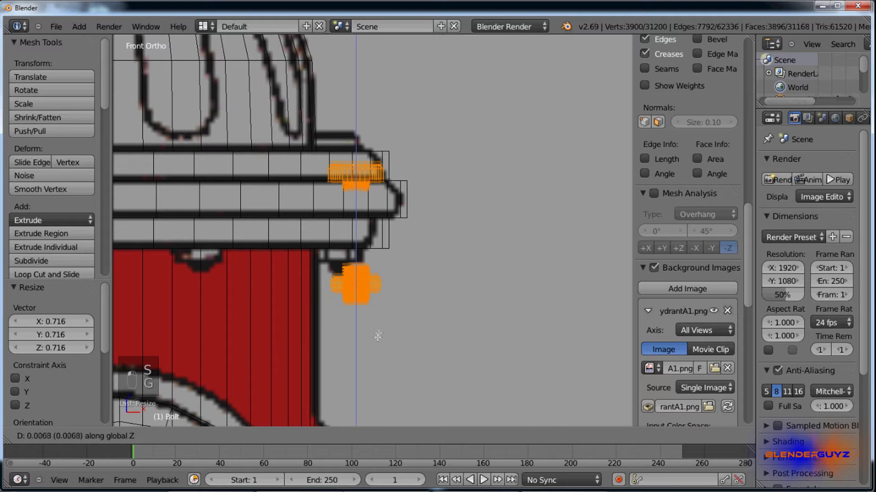
{"action": "left_click", "coordinate": [395, 310]}
{"action": "key", "text": "z"}
{"action": "left_click_drag", "start_coordinate": [401, 237], "coordinate": [392, 236]}
{"action": "middle_click_drag", "start_coordinate": [392, 236], "coordinate": [374, 265]}
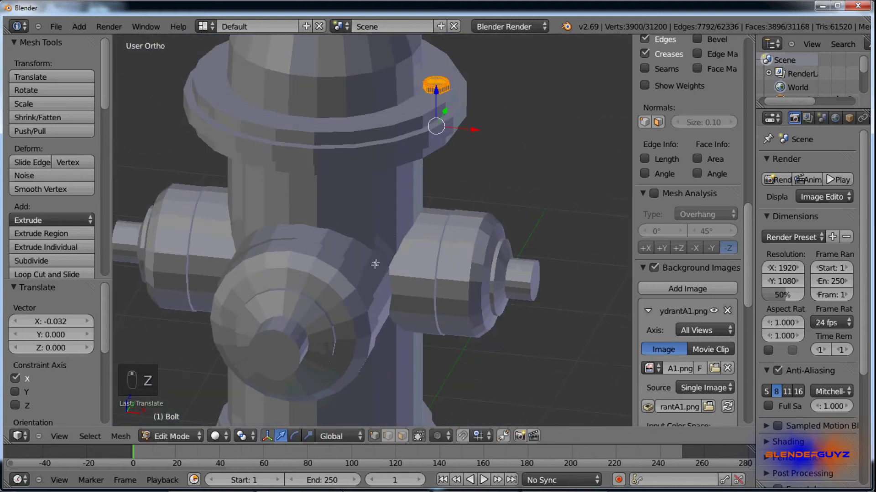
{"action": "key", "text": "KP_1"}
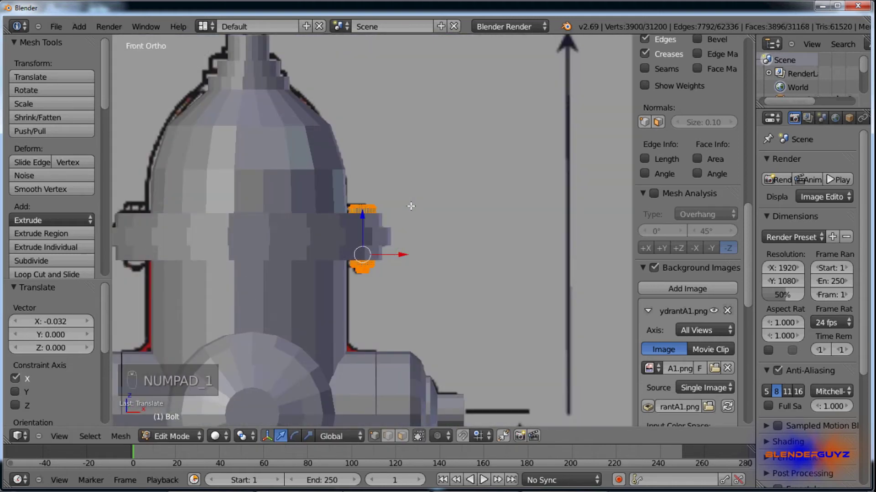
Set the pivot to the 3D cursor and duplicate the bolt onto the flange's opposite side.
{"action": "left_click", "coordinate": [245, 435]}
{"action": "left_click", "coordinate": [292, 391]}
{"action": "left_click", "coordinate": [249, 436]}
{"action": "left_click", "coordinate": [270, 385]}
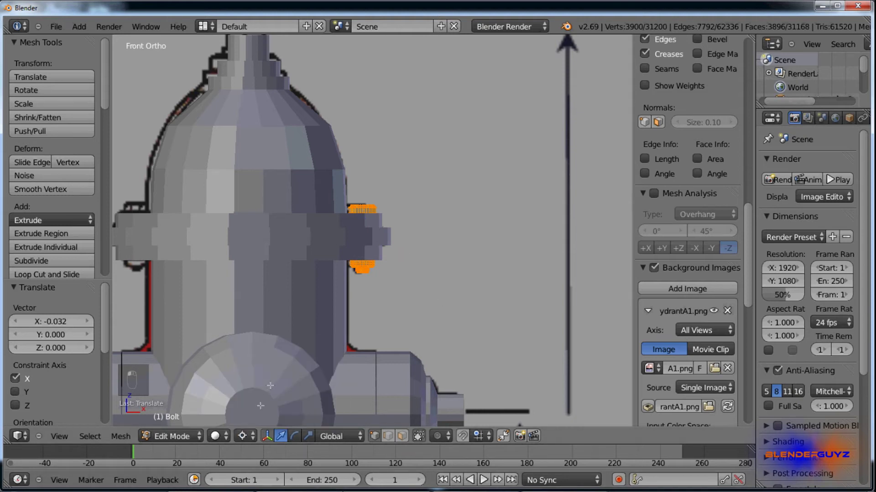
{"action": "key", "text": "shift+d"}
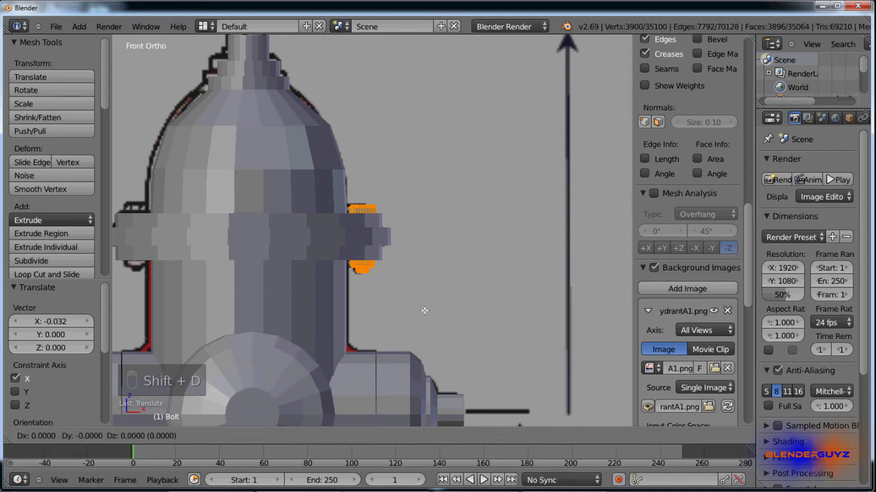
{"action": "type", "text": "80"}
{"action": "key", "text": "Return"}
Box-select the bonnet bolts and duplicate them rotated 90° around the flange.
{"action": "key", "text": "z"}
{"action": "key", "text": "b"}
{"action": "key", "text": "z"}
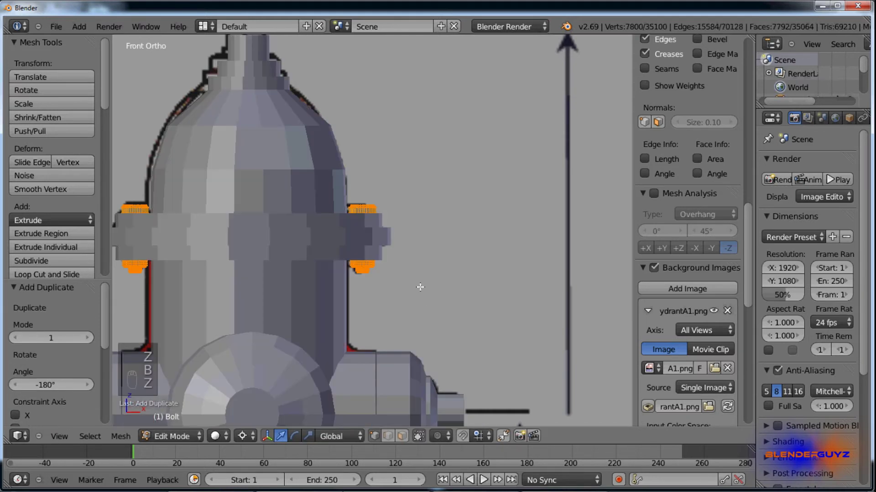
{"action": "key", "text": "shift+d"}
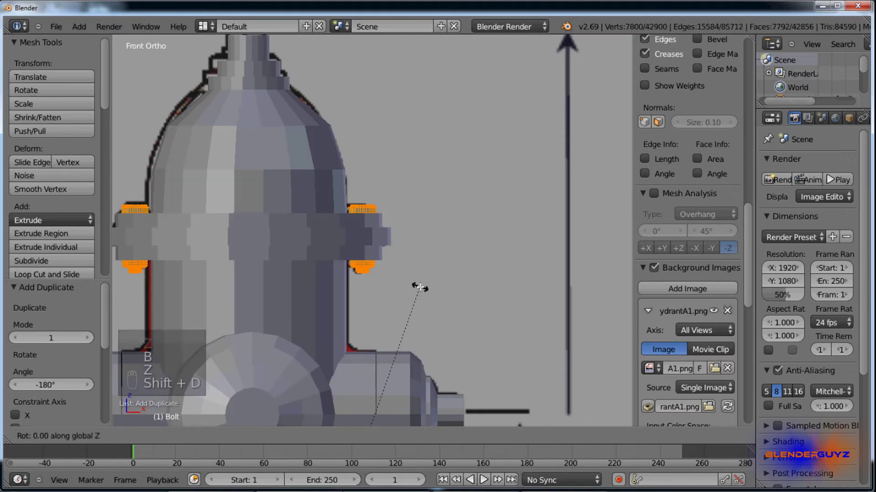
{"action": "type", "text": "90"}
{"action": "key", "text": "Return"}
Box-select all the flange bolts and duplicate them rotated 45° to make eight.
{"action": "key", "text": "z"}
{"action": "scroll", "coordinate": [420, 288], "scroll_direction": "down", "scroll_amount": 2}
{"action": "key", "text": "b"}
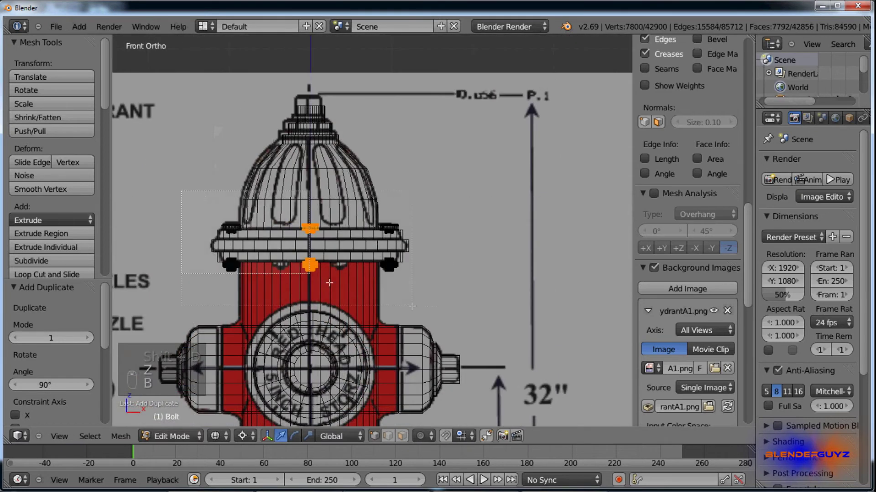
{"action": "left_click_drag", "start_coordinate": [330, 283], "coordinate": [412, 305]}
{"action": "key", "text": "z"}
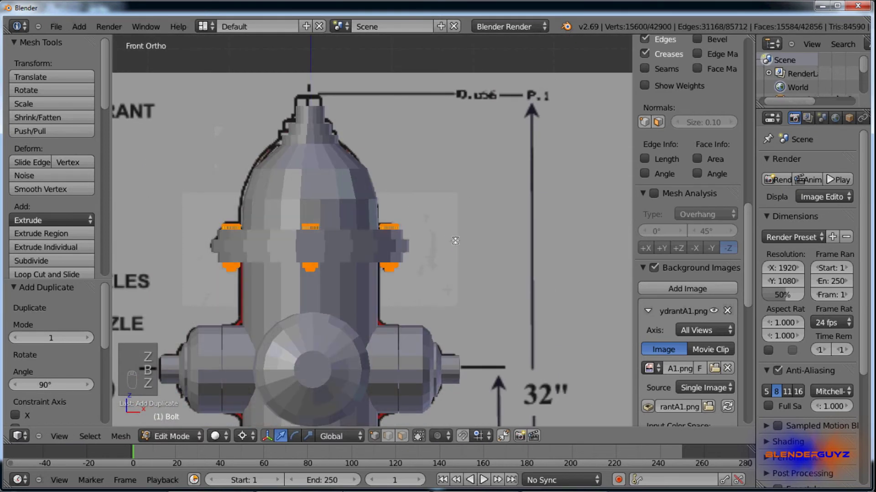
{"action": "key", "text": "shift+d"}
{"action": "type", "text": "r45"}
{"action": "key", "text": "Return"}
Inspect the eight bonnet bolts from an angle and leave Edit Mode.
{"action": "key", "text": "z"}
{"action": "key", "text": "z"}
{"action": "mouse_move", "coordinate": [481, 232]}
{"action": "middle_mouse_down"}
{"action": "mouse_move", "coordinate": [451, 246]}
{"action": "mouse_move", "coordinate": [392, 246]}
{"action": "middle_mouse_up"}
{"action": "key", "text": "z"}
{"action": "key", "text": "Tab"}
{"action": "scroll", "coordinate": [345, 190], "scroll_direction": "down", "scroll_amount": 6}
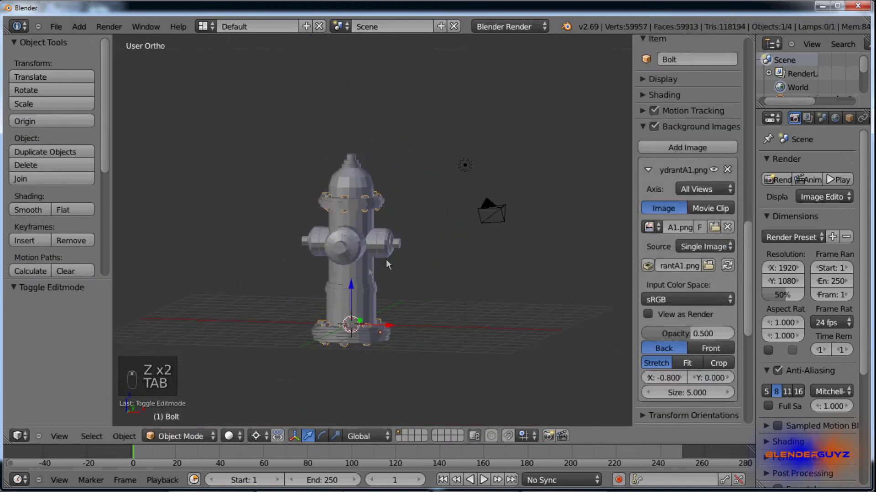
Select the bolts plus the hydrant body and join them with Ctrl+J.
{"action": "key", "text": "a"}
{"action": "key", "text": "a"}
{"action": "scroll", "coordinate": [376, 278], "scroll_direction": "up", "scroll_amount": 6}
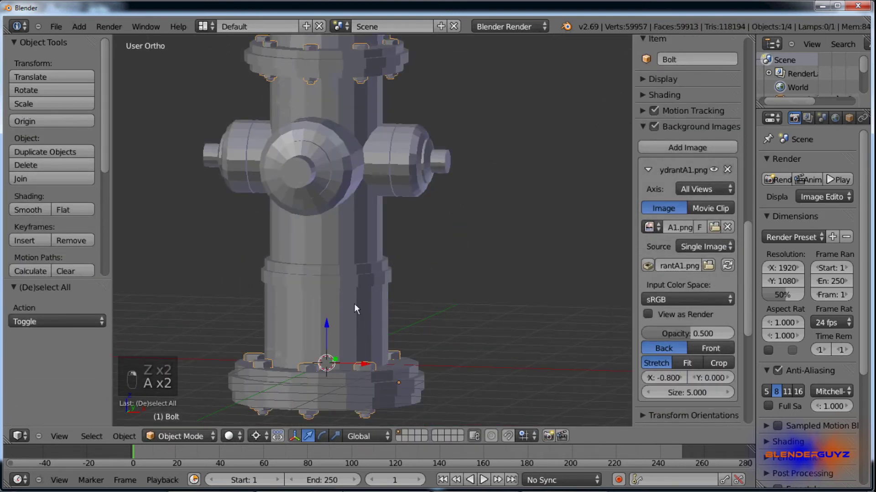
{"action": "right_click", "coordinate": [353, 303], "text": "shift"}
{"action": "key", "text": "ctrl+j"}
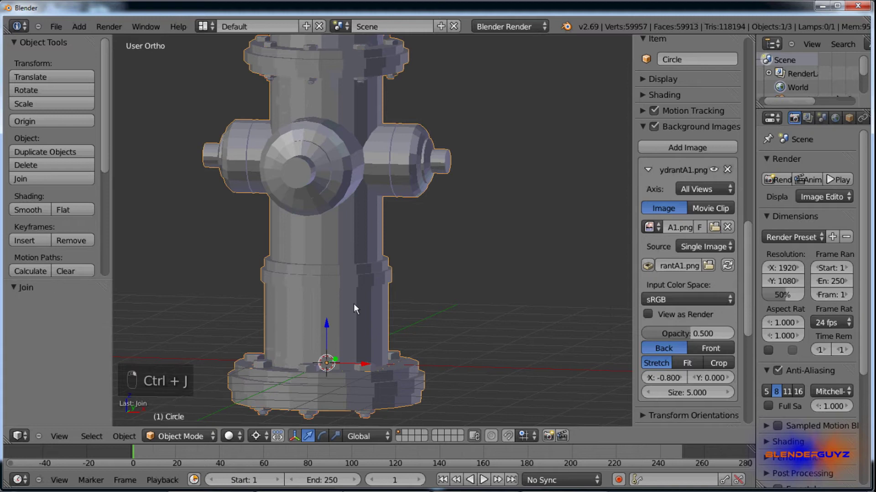
{"action": "scroll", "coordinate": [367, 393], "scroll_direction": "up", "scroll_amount": 4}
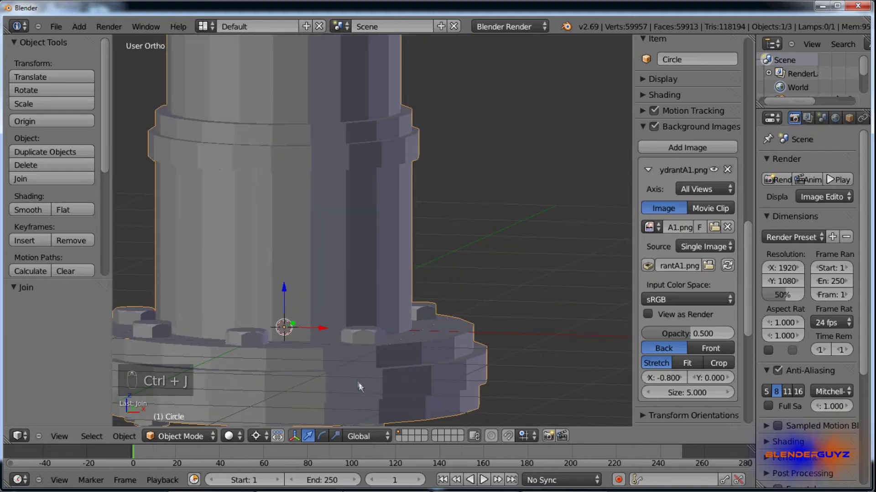
{"action": "scroll", "coordinate": [314, 358], "scroll_direction": "down", "scroll_amount": 4}
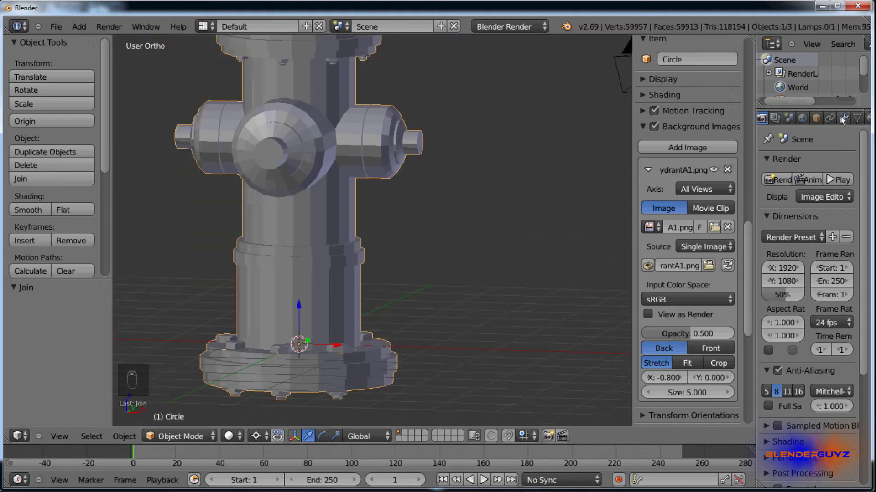
Add a Subdivision Surface modifier to the hydrant and apply Shade Smooth.
{"action": "left_click", "coordinate": [843, 118]}
{"action": "left_click", "coordinate": [812, 163]}
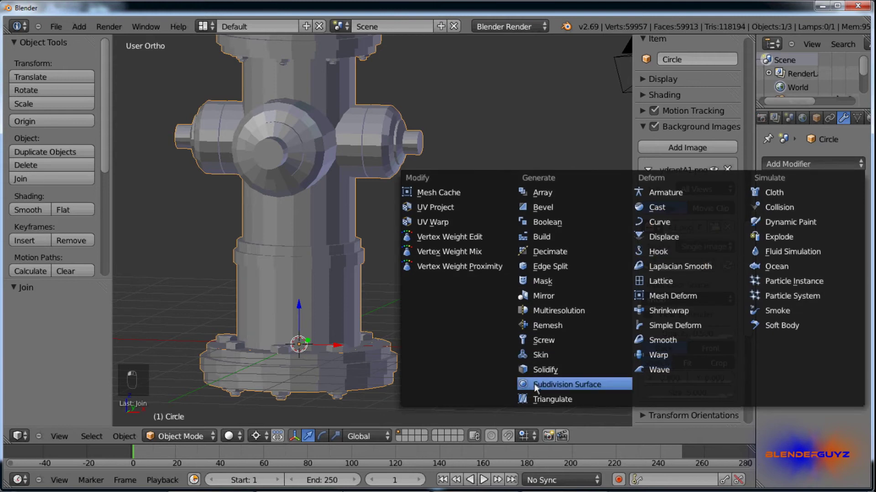
{"action": "left_click", "coordinate": [535, 384]}
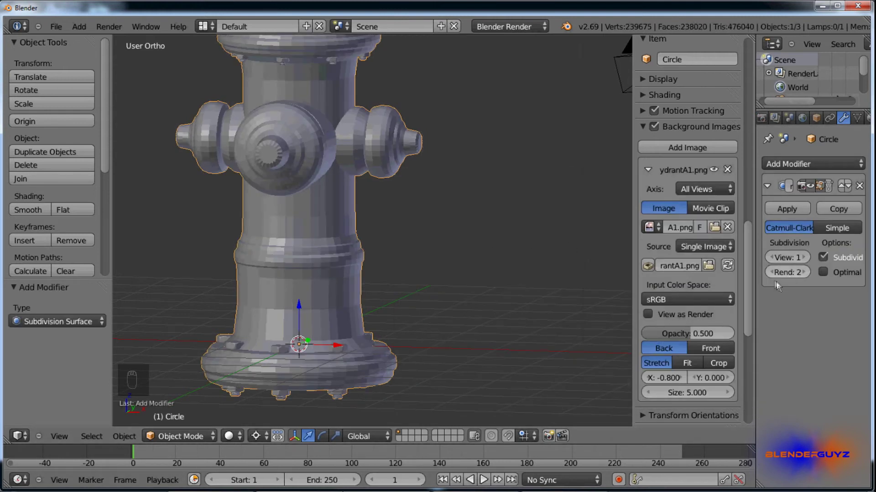
{"action": "left_click", "coordinate": [25, 207]}
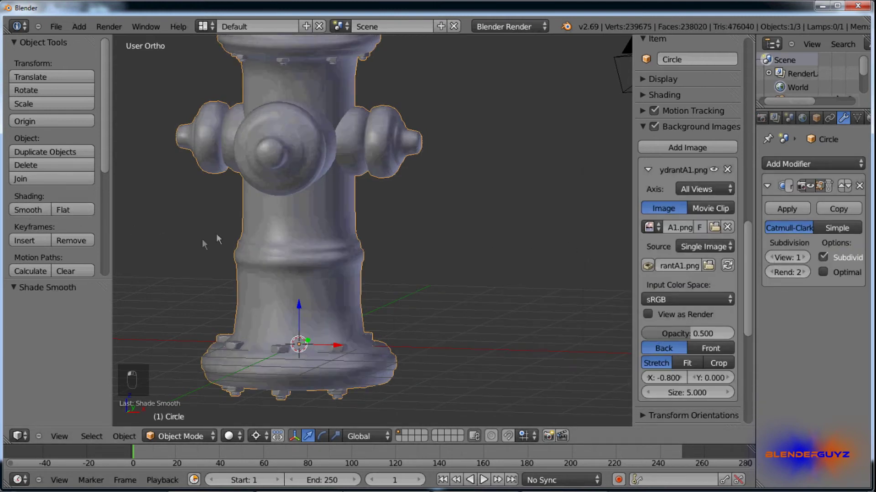
{"action": "middle_click_drag", "start_coordinate": [199, 242], "coordinate": [256, 236]}
{"action": "scroll", "coordinate": [434, 287], "scroll_direction": "down", "scroll_amount": 4}
{"action": "middle_click_drag", "start_coordinate": [416, 288], "coordinate": [381, 293]}
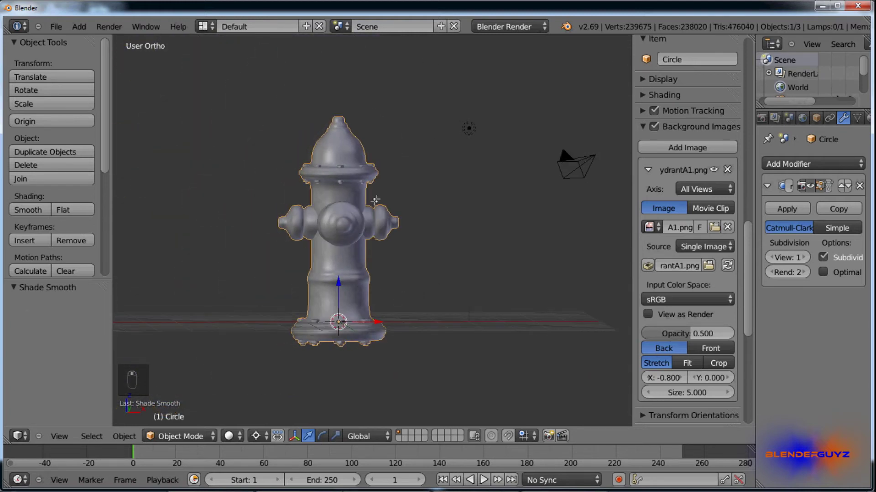
Cut a new edge loop around the nozzle base and slide it toward the nozzle joint.
{"action": "key", "text": "Tab"}
{"action": "scroll", "coordinate": [372, 197], "scroll_direction": "up", "scroll_amount": 4}
{"action": "key", "text": "ctrl+r"}
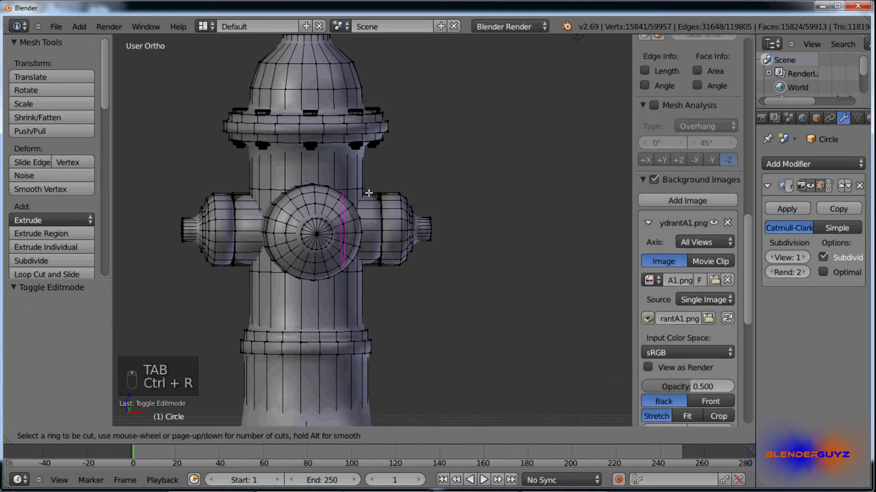
{"action": "left_click", "coordinate": [381, 190]}
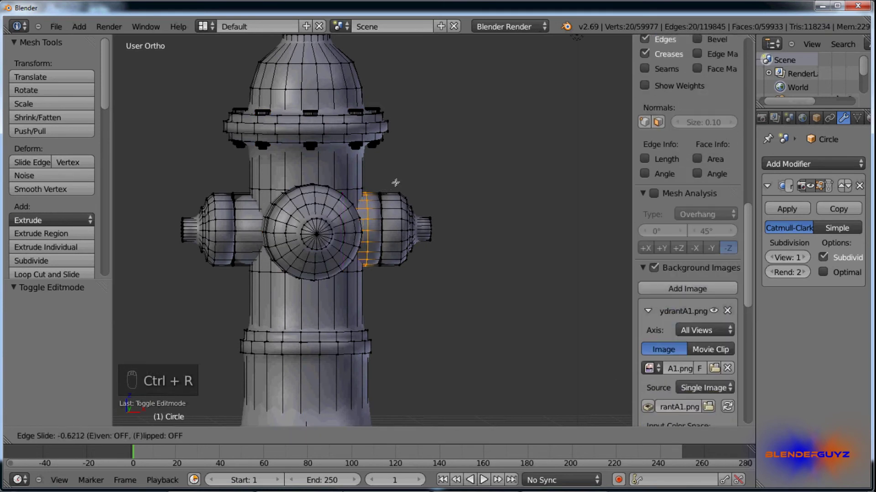
{"action": "left_click", "coordinate": [401, 181]}
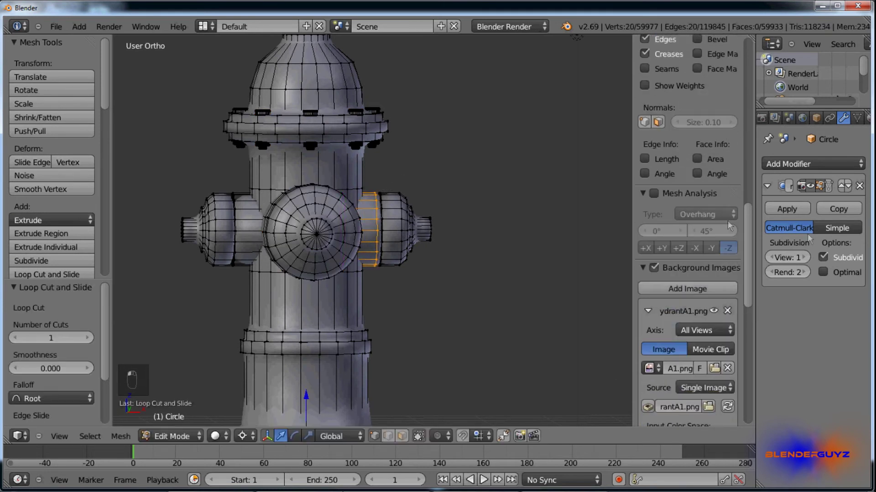
{"action": "scroll", "coordinate": [286, 249], "scroll_direction": "up", "scroll_amount": 5}
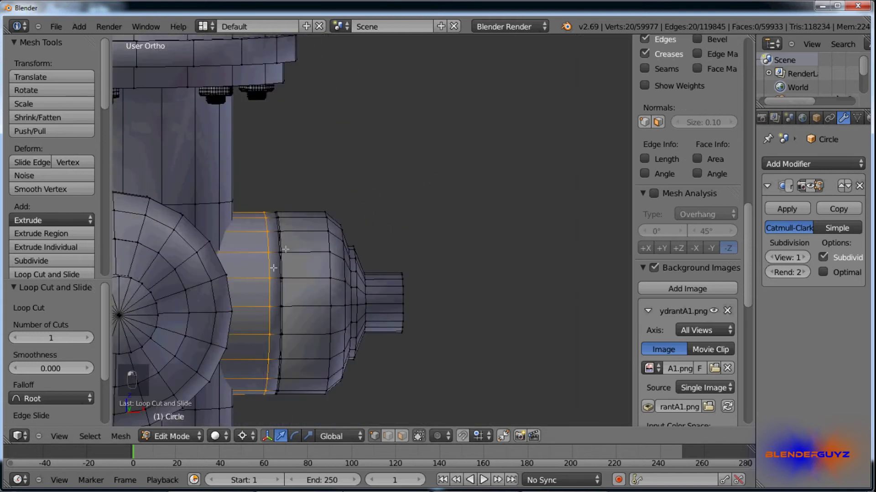
{"action": "key", "text": "g"}
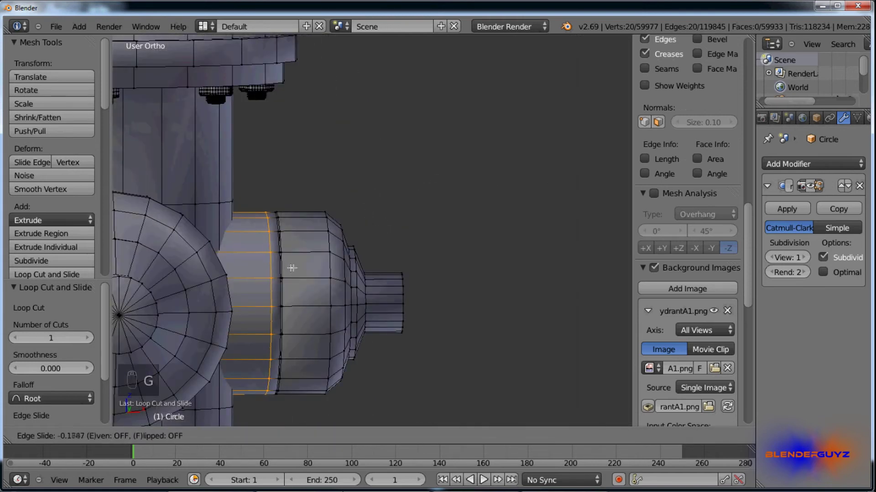
{"action": "left_click", "coordinate": [336, 262]}
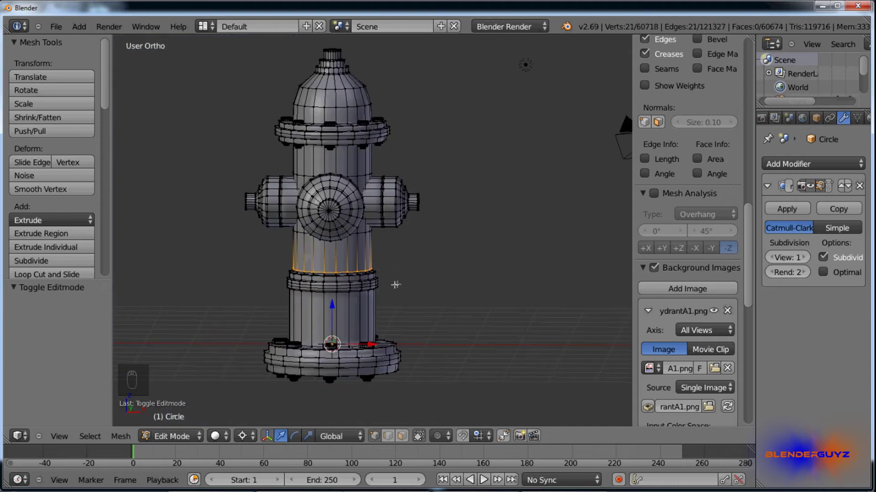
Deselect everything, go to front view, and switch to face selection mode.
{"action": "key", "text": "a"}
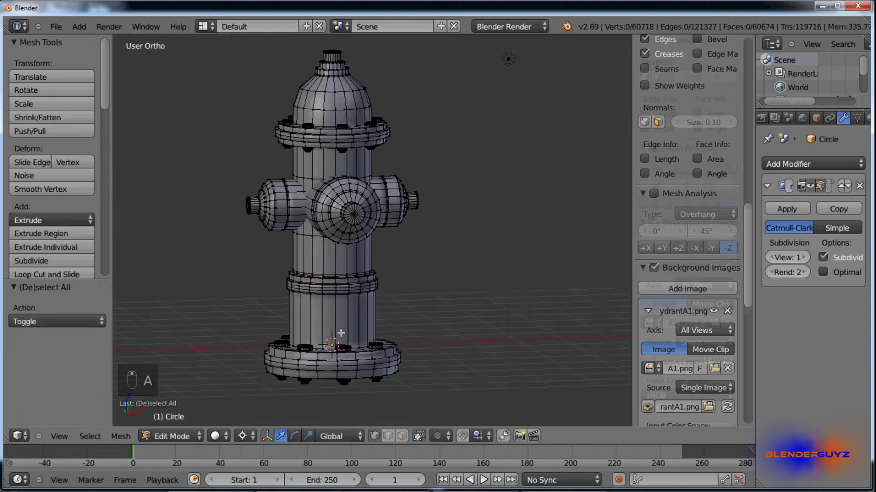
{"action": "key", "text": "KP_1"}
{"action": "key", "text": "z"}
{"action": "scroll", "coordinate": [340, 333], "scroll_direction": "up", "scroll_amount": 1}
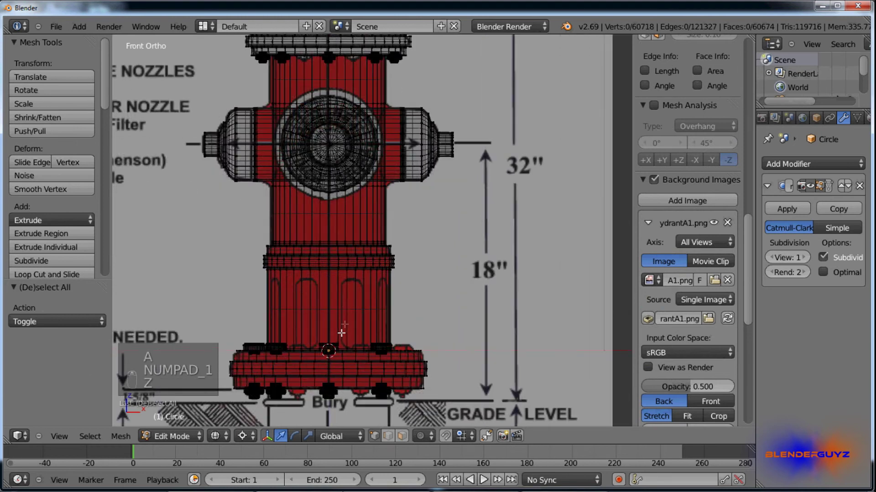
{"action": "key", "text": "z"}
{"action": "key", "text": "ctrl+Tab"}
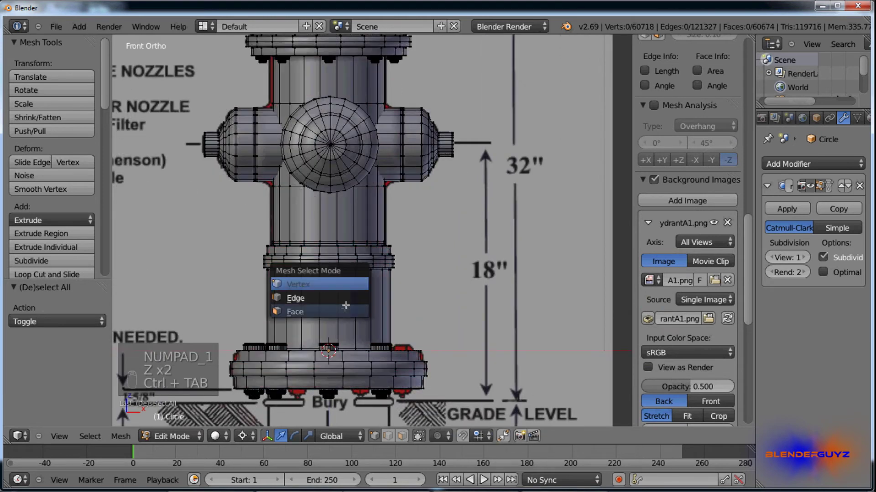
{"action": "left_click", "coordinate": [344, 311]}
Select alternating vertical panel faces around the front of the lower barrel.
{"action": "scroll", "coordinate": [350, 315], "scroll_direction": "up", "scroll_amount": 4}
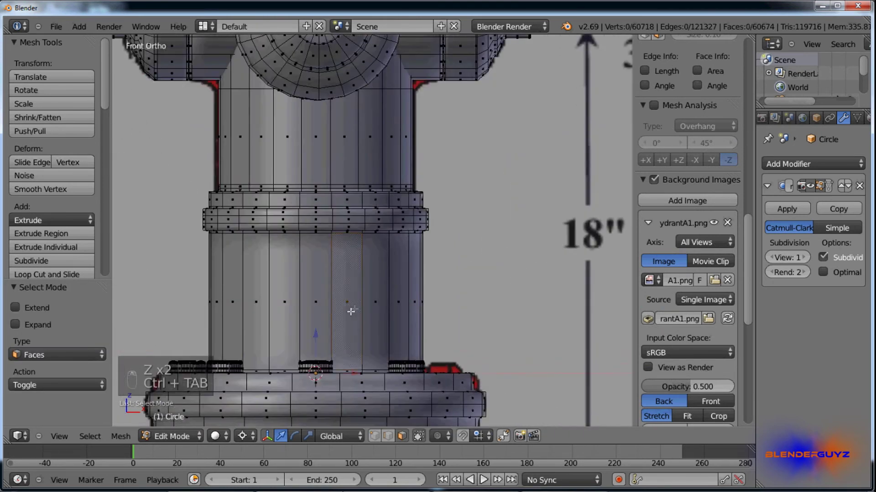
{"action": "right_click", "coordinate": [350, 312]}
{"action": "right_click", "coordinate": [376, 308], "text": "shift"}
{"action": "right_click", "coordinate": [285, 306], "text": "shift"}
{"action": "right_click", "coordinate": [256, 305], "text": "shift"}
{"action": "middle_click_drag", "start_coordinate": [279, 305], "coordinate": [460, 315]}
{"action": "right_click", "coordinate": [297, 303], "text": "shift"}
{"action": "right_click", "coordinate": [263, 301], "text": "shift"}
{"action": "right_click", "coordinate": [339, 304], "text": "shift"}
{"action": "right_click", "coordinate": [314, 306], "text": "shift"}
{"action": "right_click", "coordinate": [392, 315], "text": "shift"}
{"action": "right_click", "coordinate": [365, 319], "text": "shift"}
{"action": "right_click", "coordinate": [415, 313], "text": "shift"}
{"action": "right_click", "coordinate": [381, 311], "text": "shift"}
Add the barrel's back panel faces, swapping out one wrongly picked face.
{"action": "middle_click_drag", "start_coordinate": [381, 312], "coordinate": [378, 302]}
{"action": "right_click", "coordinate": [378, 302], "text": "shift"}
{"action": "right_click", "coordinate": [331, 301], "text": "shift"}
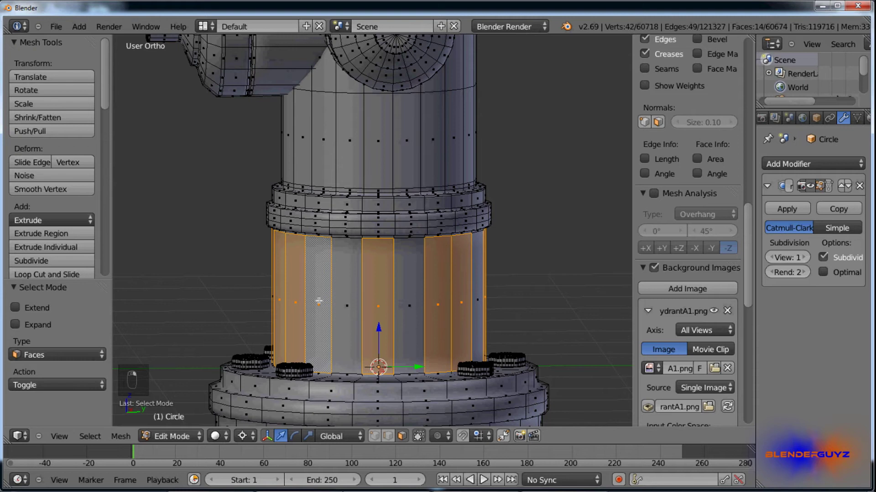
{"action": "right_click", "coordinate": [318, 301], "text": "shift"}
{"action": "right_click", "coordinate": [344, 301], "text": "shift"}
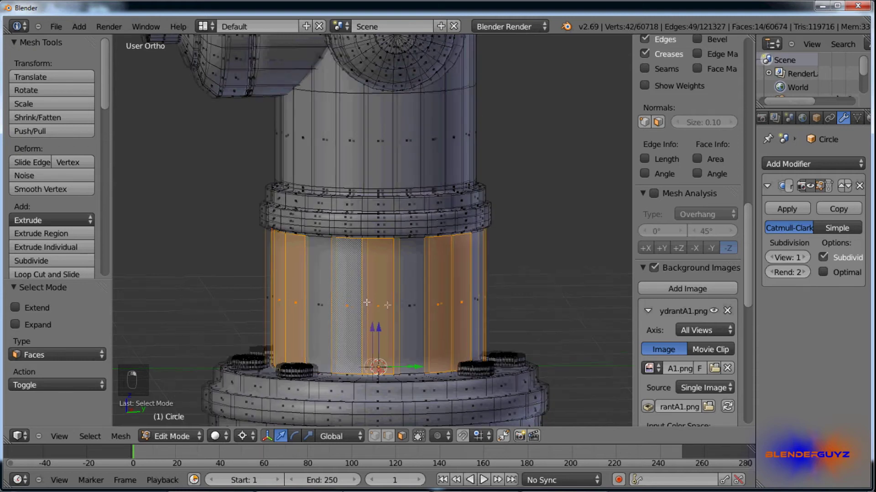
{"action": "middle_click_drag", "start_coordinate": [367, 302], "coordinate": [390, 306]}
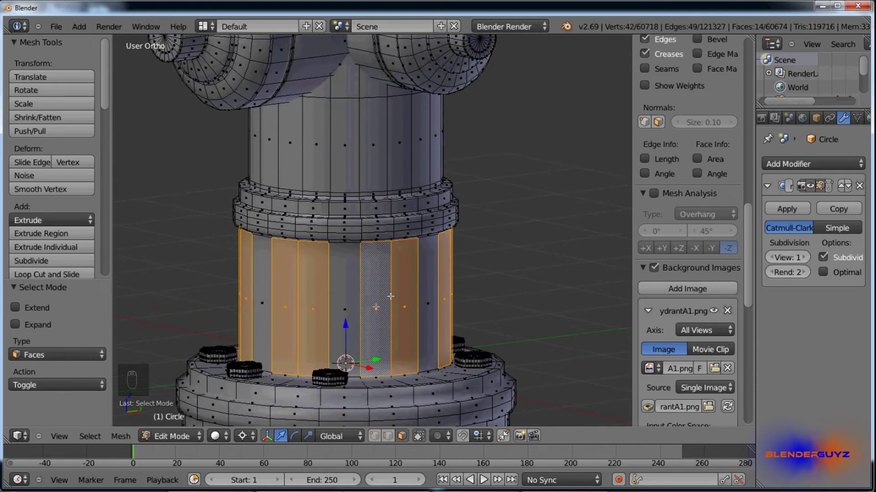
{"action": "scroll", "coordinate": [328, 301], "scroll_direction": "down", "scroll_amount": 3}
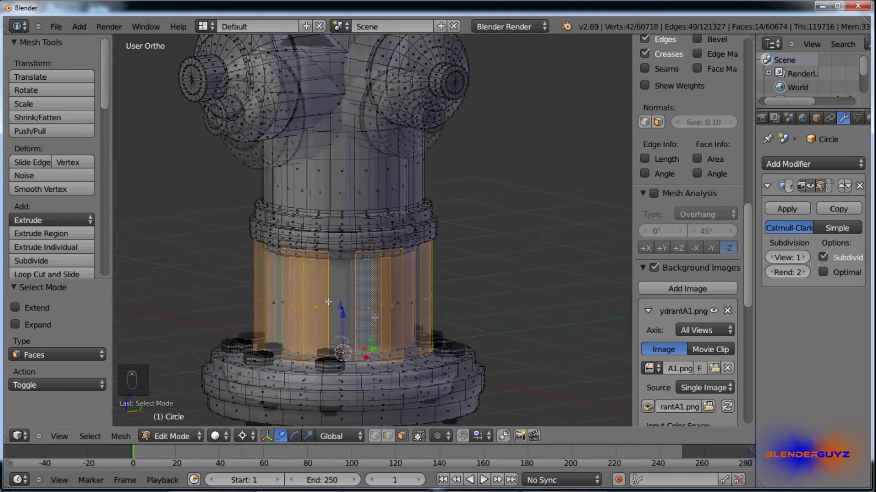
Extrude the panel faces and scale them inward to 0.869 excluding Z, then begin a barrel loop cut.
{"action": "key", "text": "e"}
{"action": "key", "text": "s"}
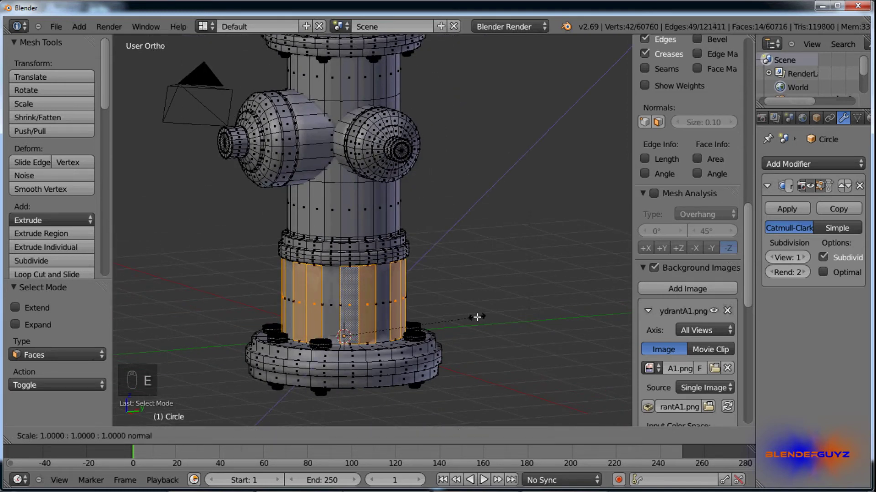
{"action": "key", "text": "shift+z"}
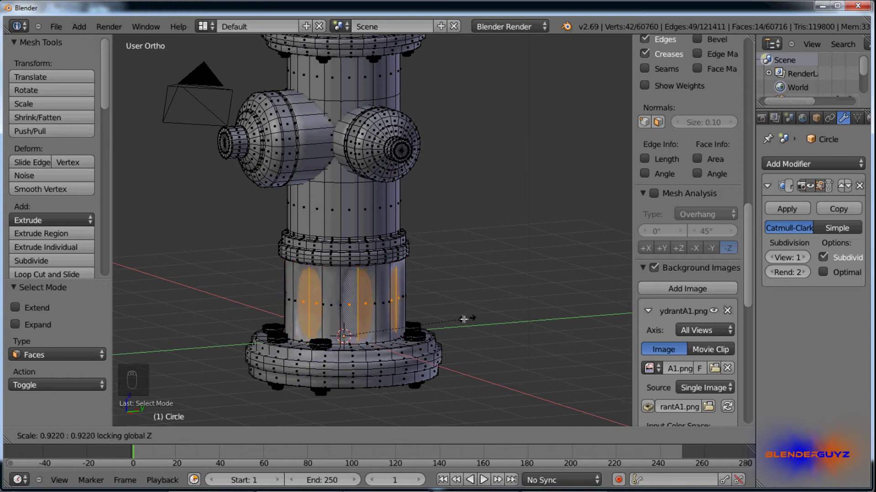
{"action": "left_click", "coordinate": [459, 320]}
{"action": "scroll", "coordinate": [410, 314], "scroll_direction": "up", "scroll_amount": 2}
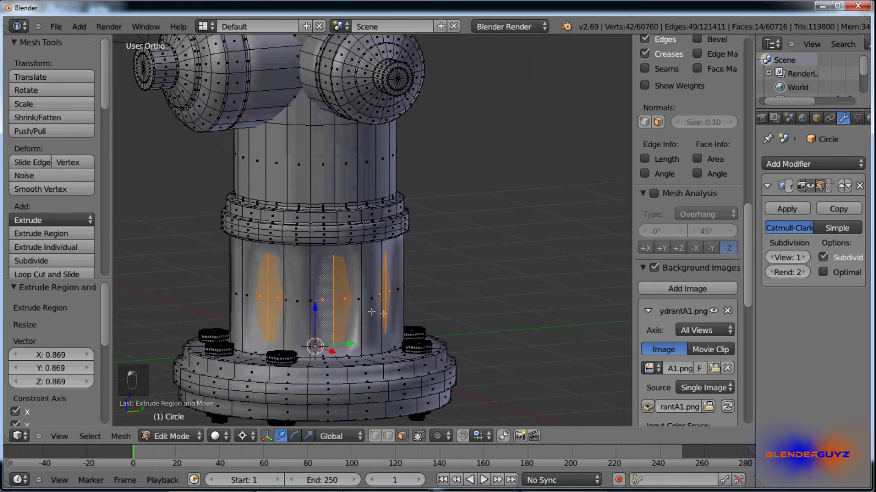
{"action": "key", "text": "ctrl+r"}
{"action": "left_click", "coordinate": [362, 292]}
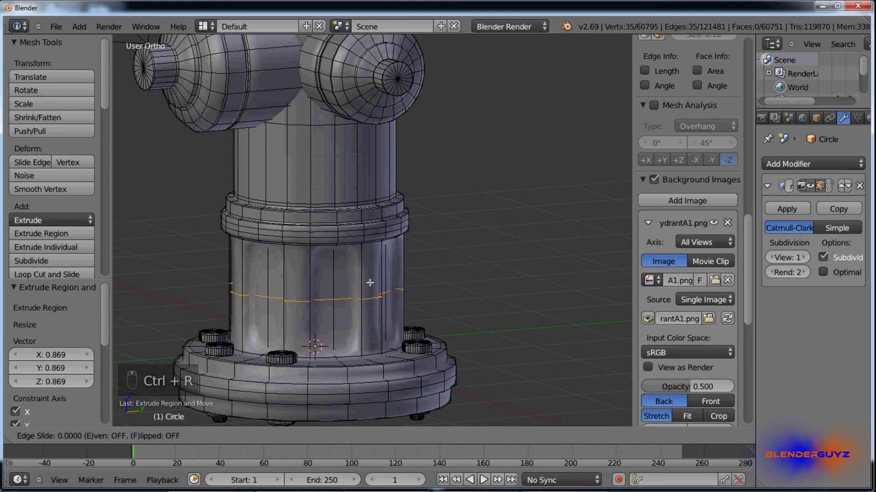
Add a supporting loop cut near the barrel base and slide the upper barrel loop into place.
{"action": "left_click", "coordinate": [390, 258]}
{"action": "key", "text": "ctrl+r"}
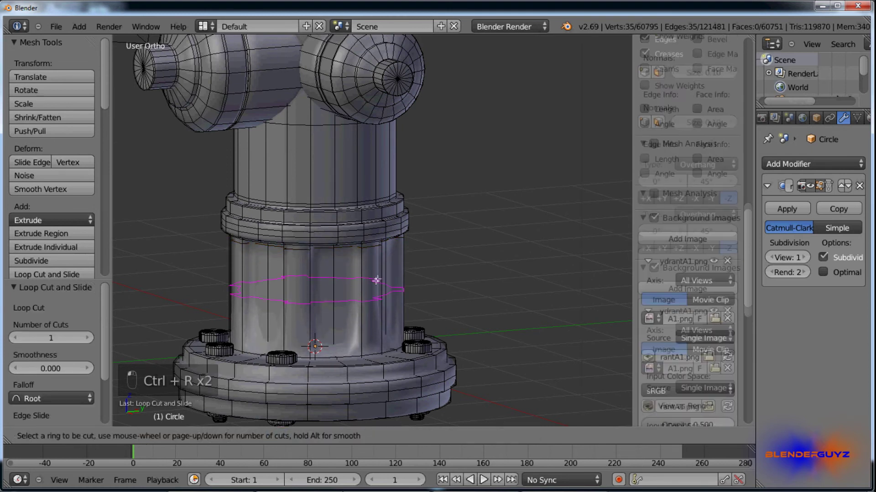
{"action": "left_click", "coordinate": [386, 335]}
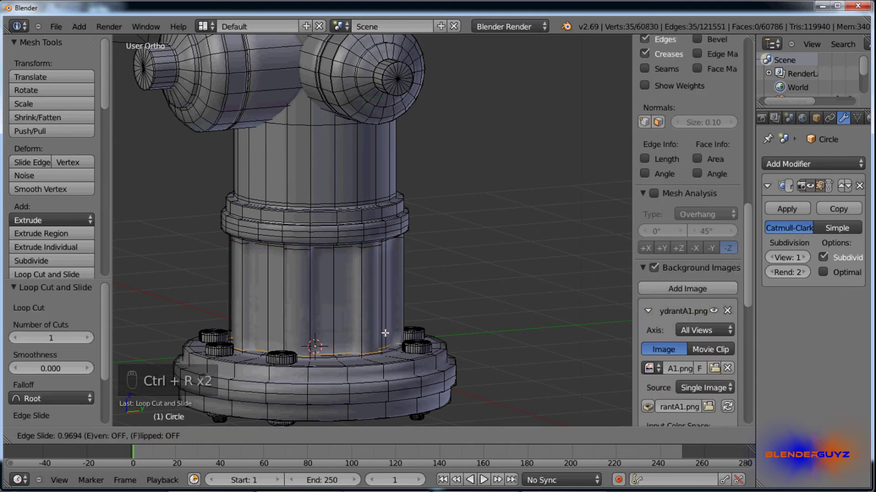
{"action": "left_click", "coordinate": [383, 335]}
{"action": "right_click", "coordinate": [373, 246], "text": "alt"}
{"action": "key", "text": "g"}
{"action": "key", "text": "g"}
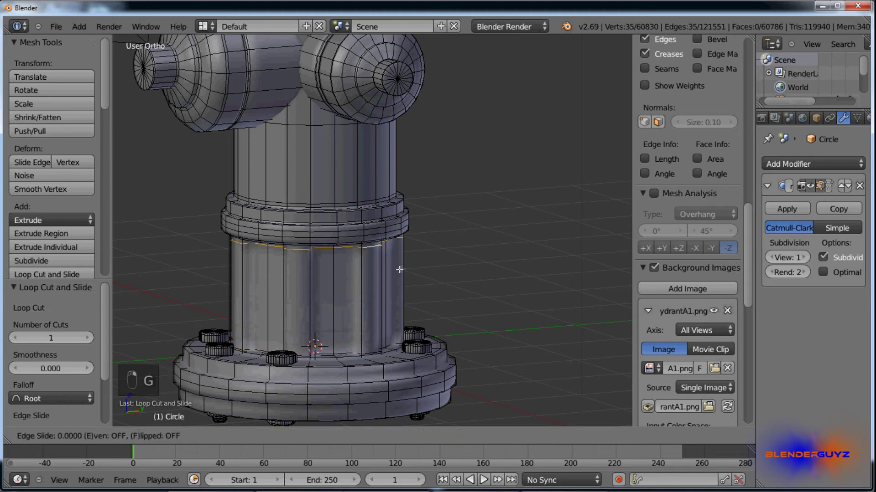
{"action": "left_click", "coordinate": [435, 294]}
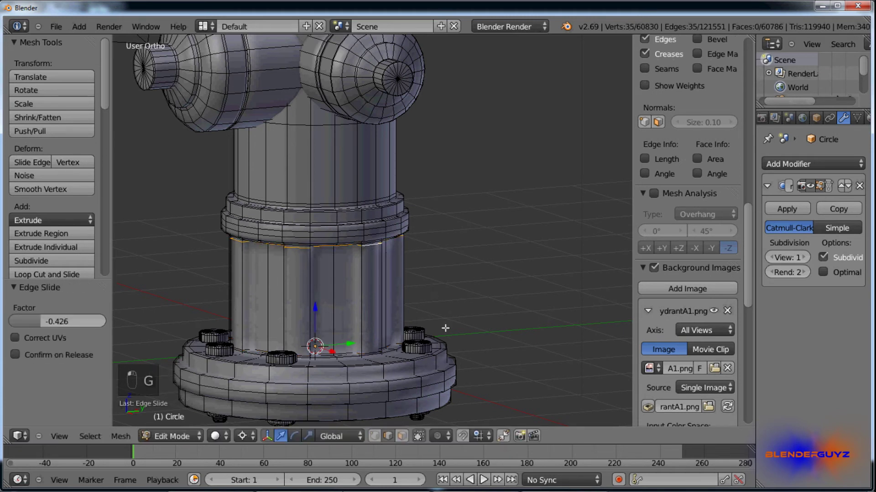
{"action": "scroll", "coordinate": [459, 294], "scroll_direction": "up", "scroll_amount": 5}
{"action": "scroll", "coordinate": [358, 230], "scroll_direction": "up", "scroll_amount": 3}
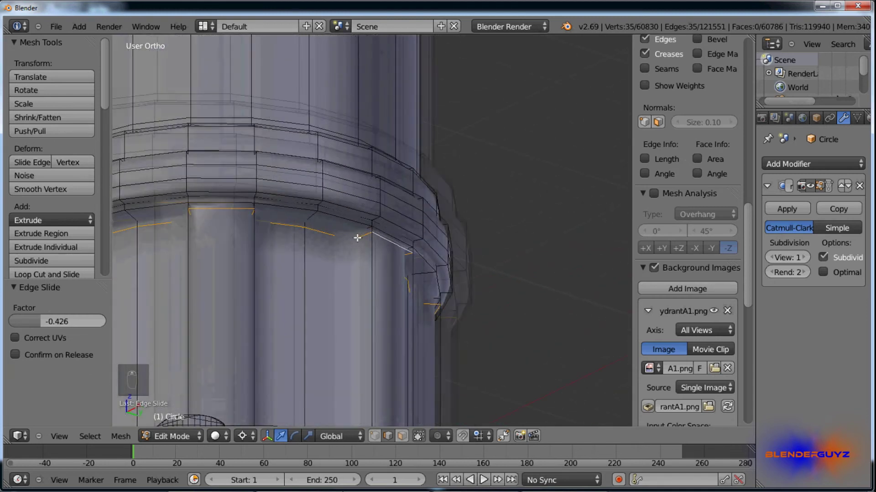
Cut two loops through the upper ring, sliding the second closer to its edge.
{"action": "key", "text": "ctrl+r"}
{"action": "left_click", "coordinate": [351, 238]}
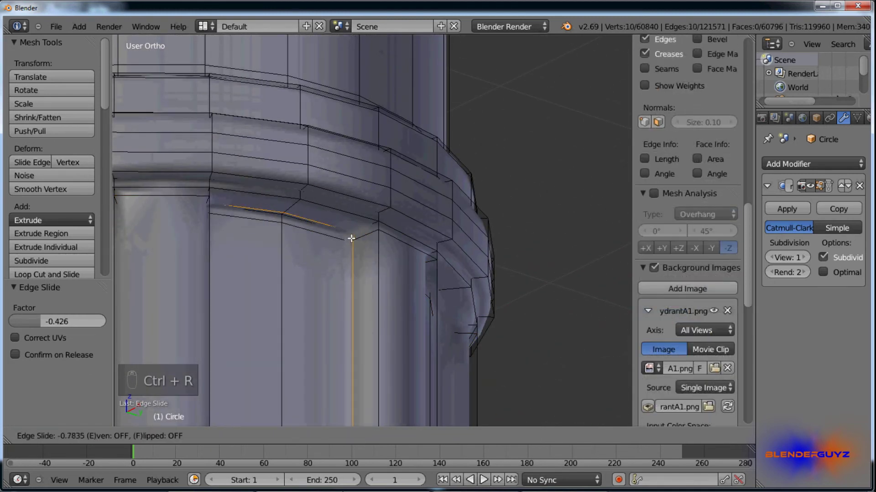
{"action": "left_click", "coordinate": [355, 237]}
{"action": "key", "text": "ctrl+r"}
{"action": "left_click", "coordinate": [362, 232]}
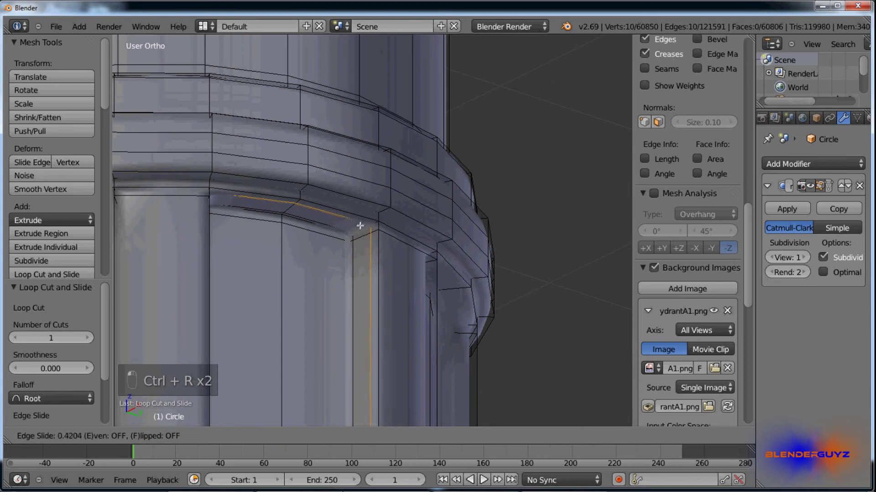
{"action": "left_click", "coordinate": [366, 231]}
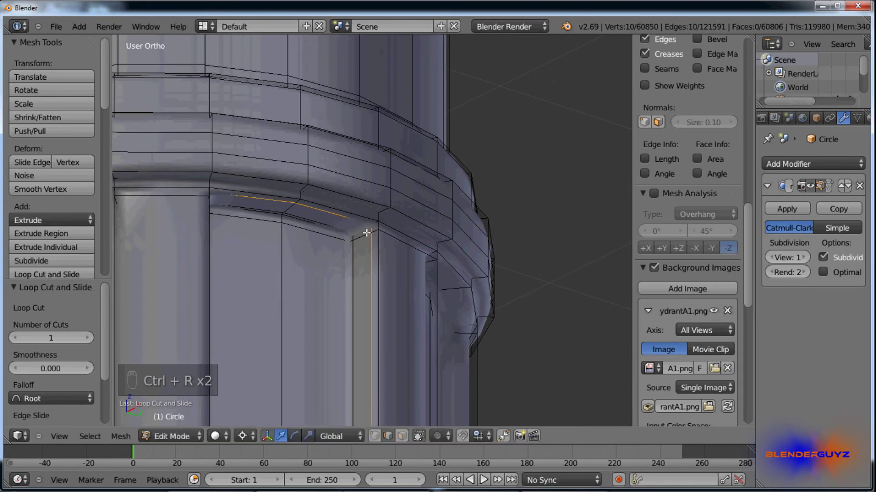
{"action": "key", "text": "g"}
{"action": "key", "text": "g"}
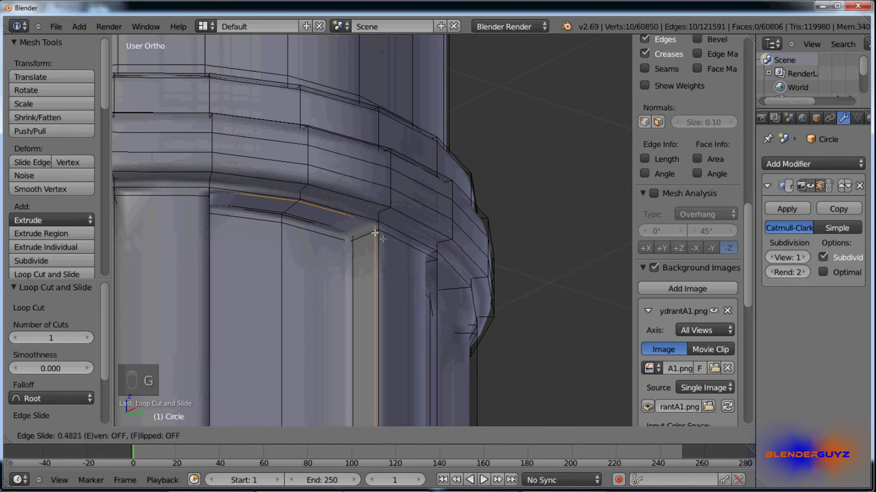
{"action": "left_click", "coordinate": [374, 233]}
Clear the sharp marking from the selected ring edges with Ctrl+E.
{"action": "middle_click_drag", "start_coordinate": [375, 233], "coordinate": [524, 296]}
{"action": "key", "text": "ctrl+e"}
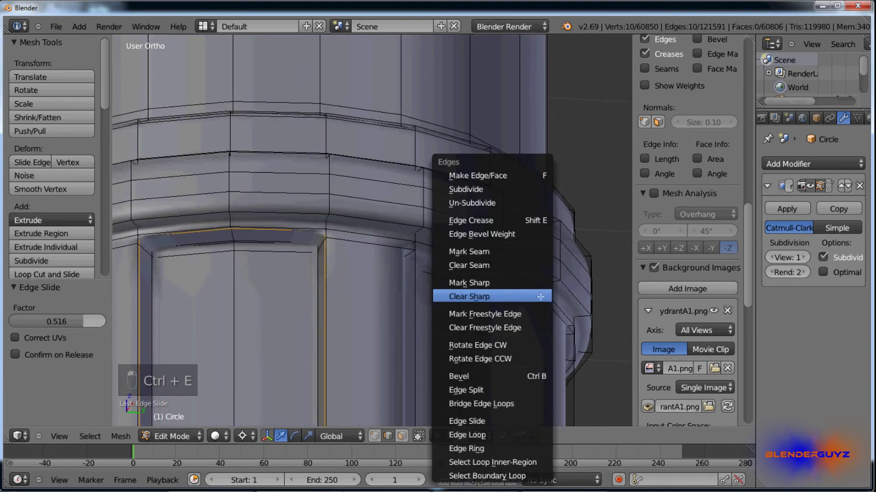
{"action": "left_click", "coordinate": [540, 297]}
Add two more loop cuts near the ring edge, then return to Object Mode.
{"action": "key", "text": "ctrl+r"}
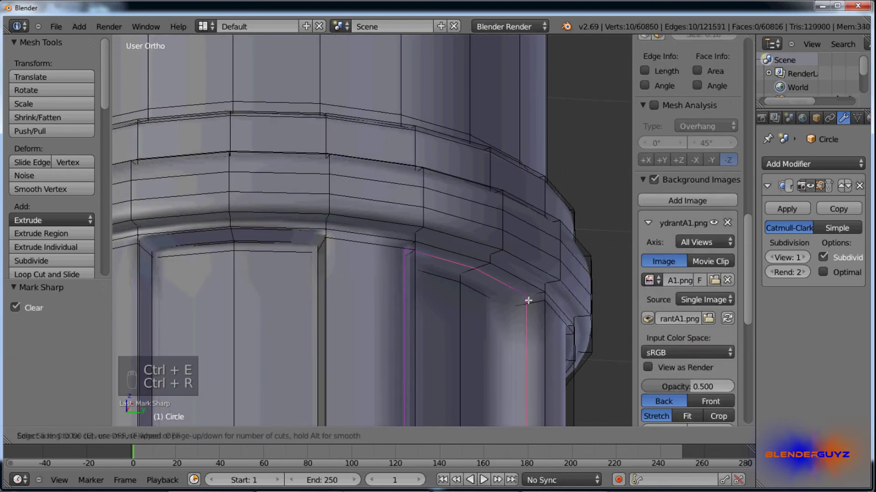
{"action": "left_click", "coordinate": [526, 300]}
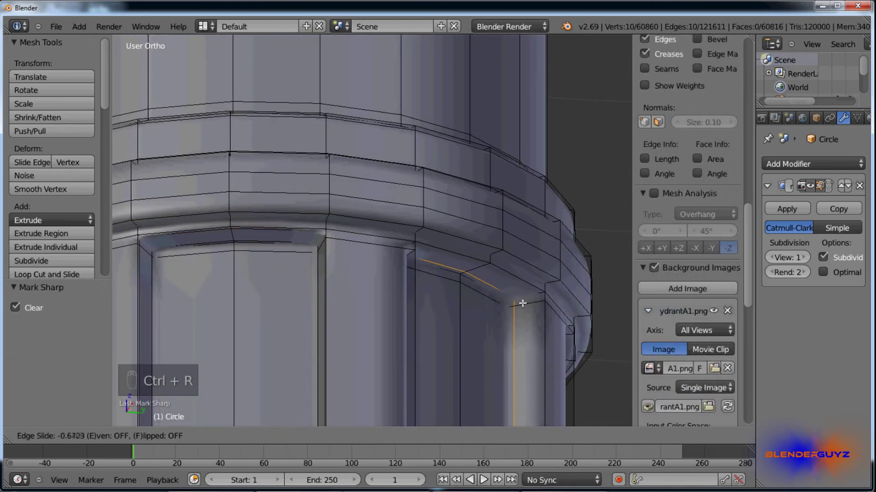
{"action": "left_click", "coordinate": [526, 300]}
{"action": "key", "text": "ctrl+r"}
{"action": "left_click", "coordinate": [528, 299]}
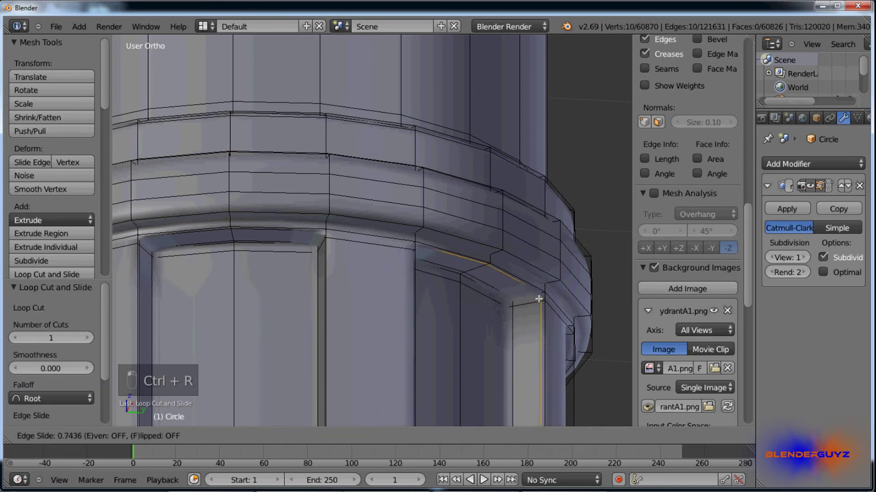
{"action": "left_click", "coordinate": [525, 311]}
{"action": "scroll", "coordinate": [479, 329], "scroll_direction": "down", "scroll_amount": 8}
{"action": "middle_click_drag", "start_coordinate": [479, 329], "coordinate": [419, 276]}
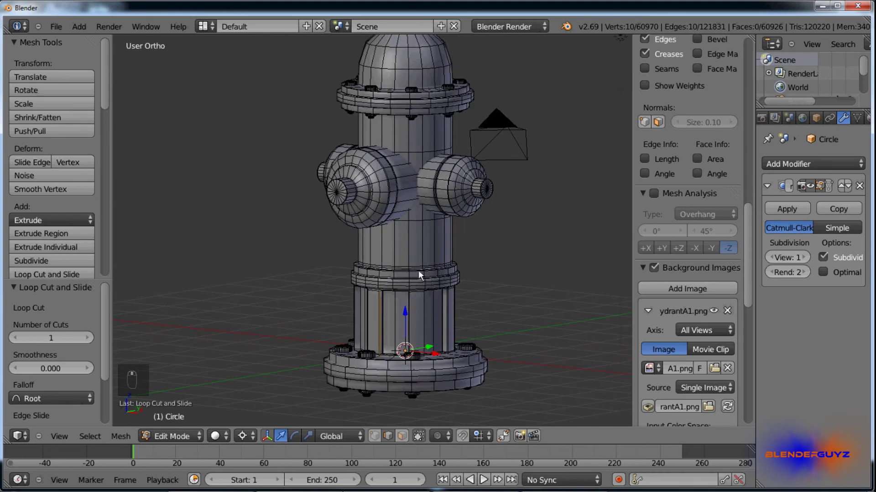
{"action": "key", "text": "Tab"}
{"action": "scroll", "coordinate": [419, 276], "scroll_direction": "down", "scroll_amount": 3}
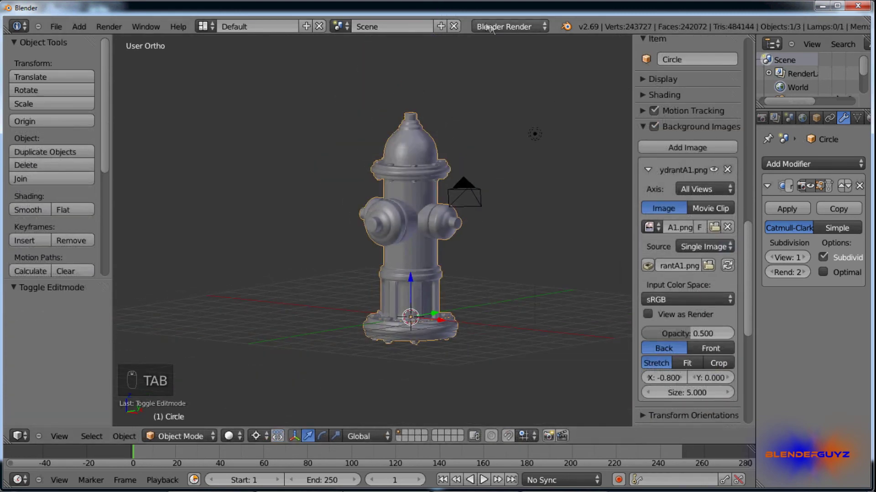
Switch the render engine to Cycles and give the hydrant a new material named Fire_Hydrant.
{"action": "left_click", "coordinate": [508, 27]}
{"action": "left_click", "coordinate": [498, 71]}
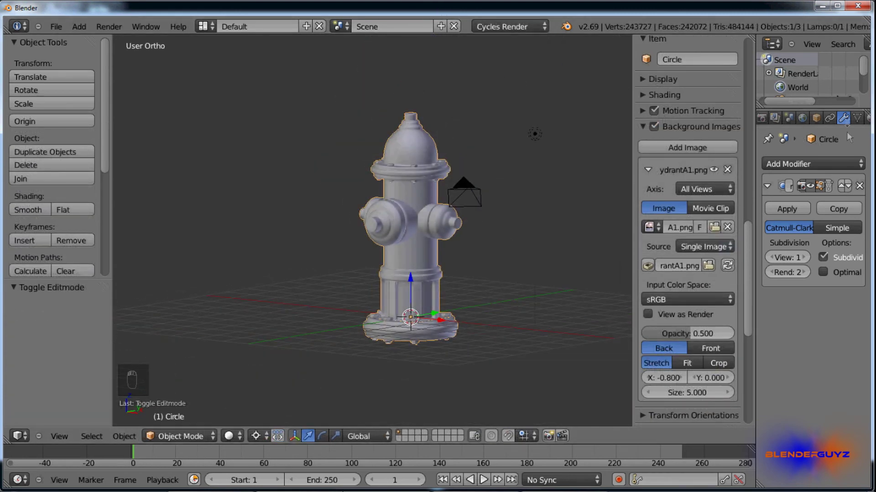
{"action": "left_click", "coordinate": [837, 119]}
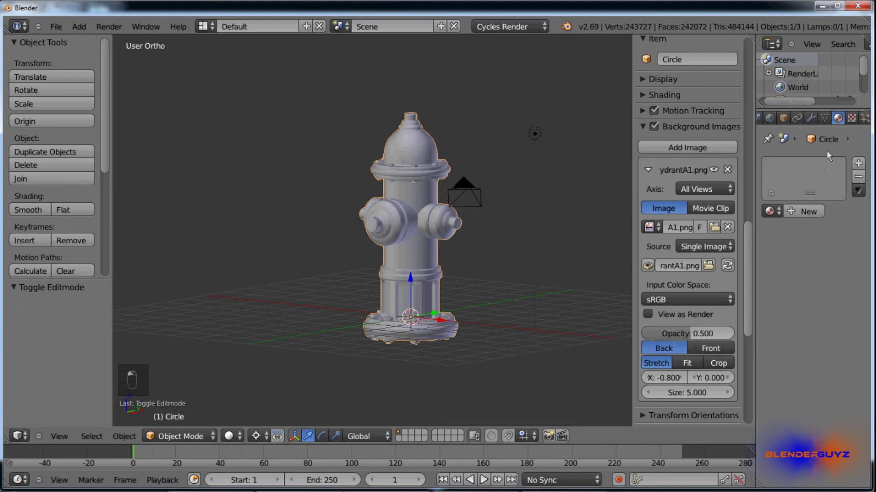
{"action": "left_click", "coordinate": [806, 211]}
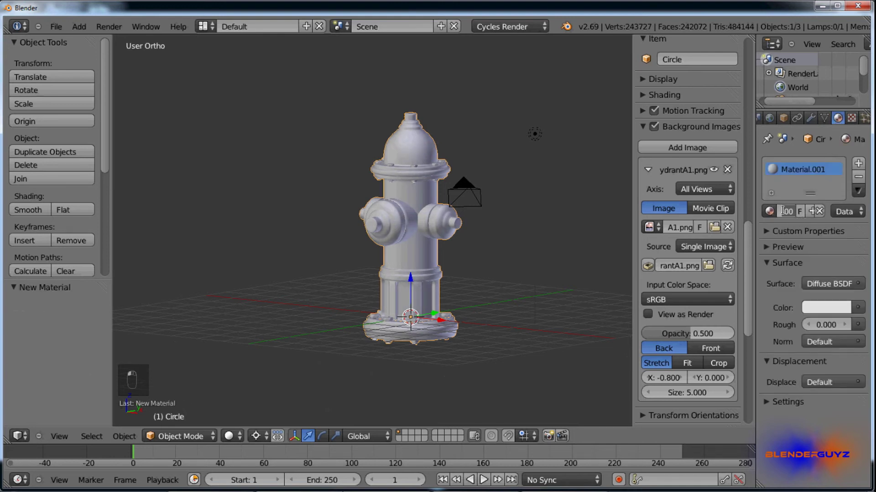
{"action": "left_click", "coordinate": [782, 211]}
{"action": "type", "text": "Fire_Hydrant"}
{"action": "key", "text": "Return"}
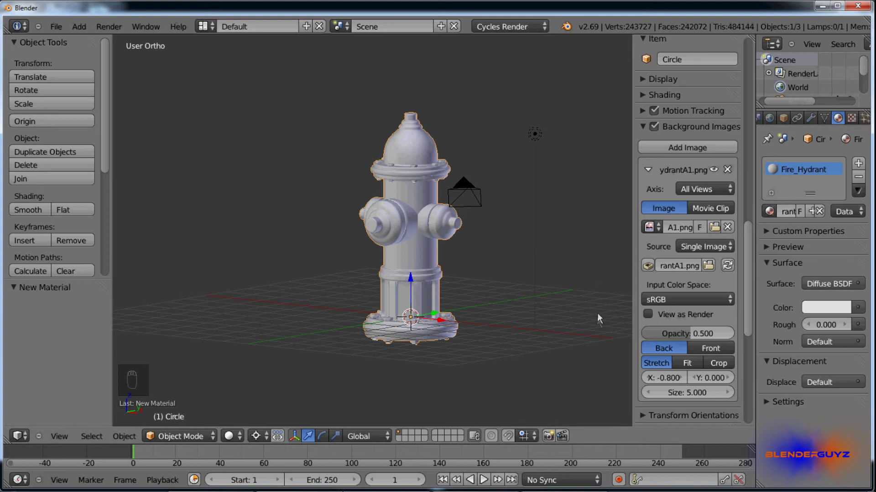
Hide the sidebar and tool shelf, and split the 3D view into two stacked areas.
{"action": "key", "text": "n"}
{"action": "key", "text": "t"}
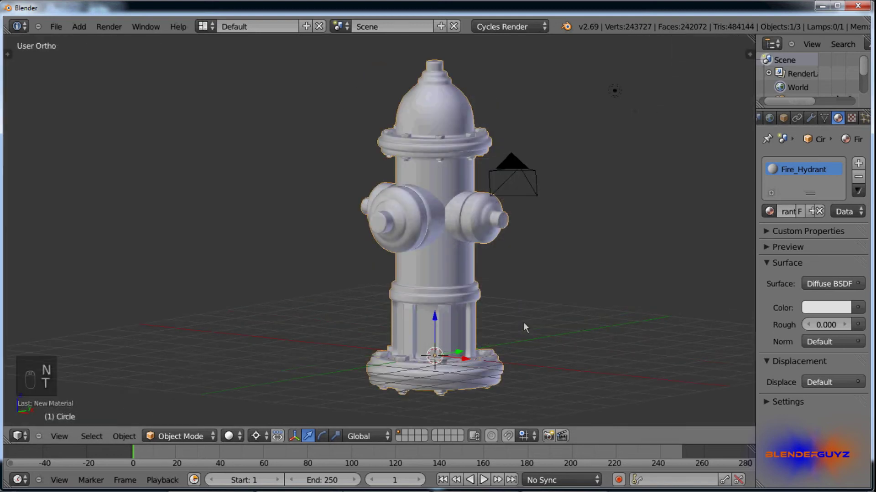
{"action": "left_click_drag", "start_coordinate": [6, 442], "coordinate": [26, 332]}
{"action": "left_click_drag", "start_coordinate": [7, 441], "coordinate": [43, 265]}
Turn the lower area into a Node Editor centred on the Fire_Hydrant material nodes.
{"action": "left_click", "coordinate": [18, 437]}
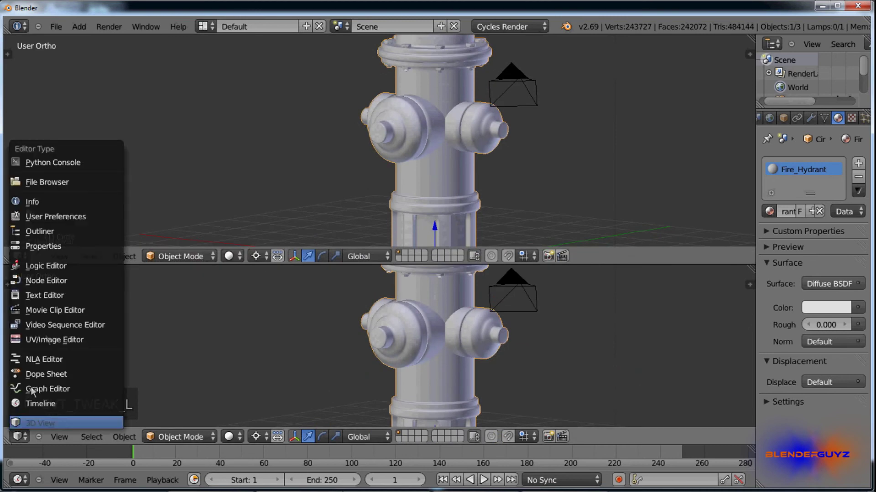
{"action": "left_click", "coordinate": [67, 283]}
{"action": "scroll", "coordinate": [326, 340], "scroll_direction": "up", "scroll_amount": 3}
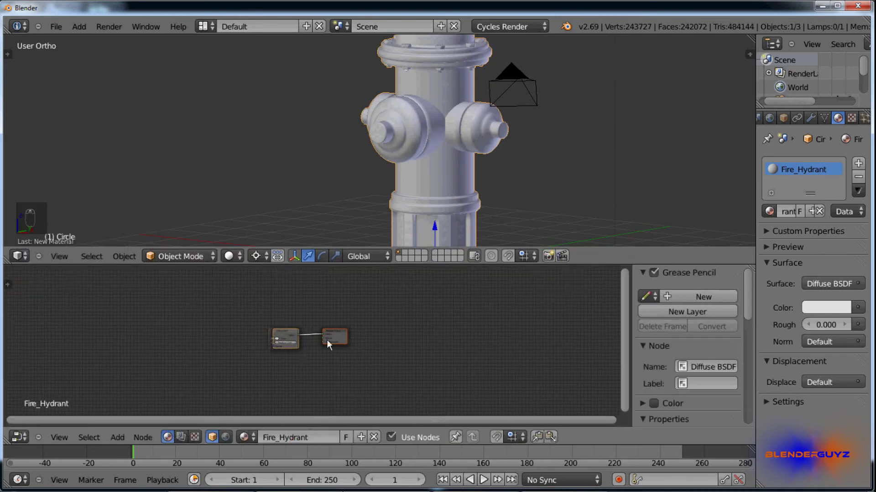
{"action": "key", "text": "n"}
{"action": "scroll", "coordinate": [321, 343], "scroll_direction": "up", "scroll_amount": 1}
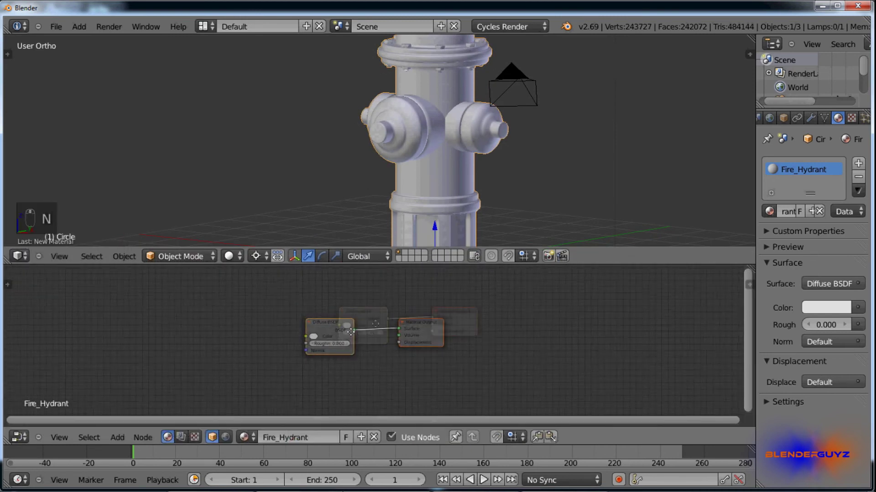
{"action": "middle_click_drag", "start_coordinate": [321, 343], "coordinate": [403, 321]}
{"action": "scroll", "coordinate": [405, 308], "scroll_direction": "up", "scroll_amount": 1}
Set the Diffuse BSDF colour to red.
{"action": "left_click", "coordinate": [407, 315]}
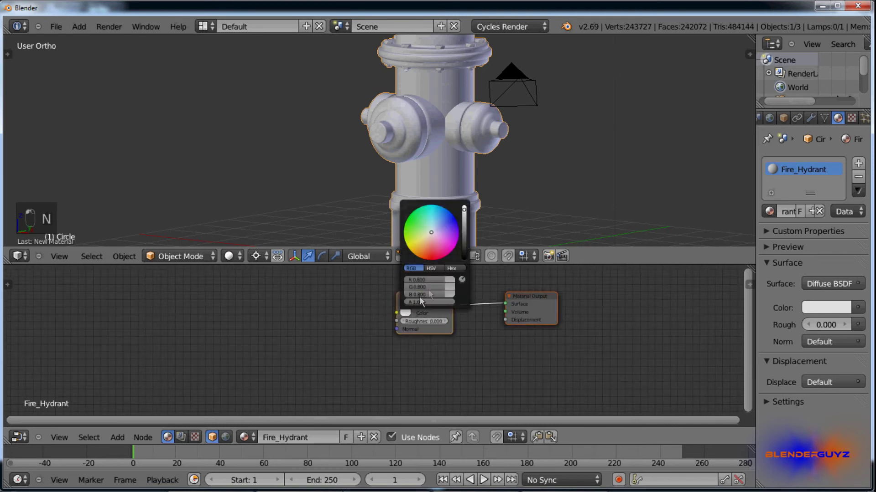
{"action": "left_click_drag", "start_coordinate": [442, 285], "coordinate": [396, 295]}
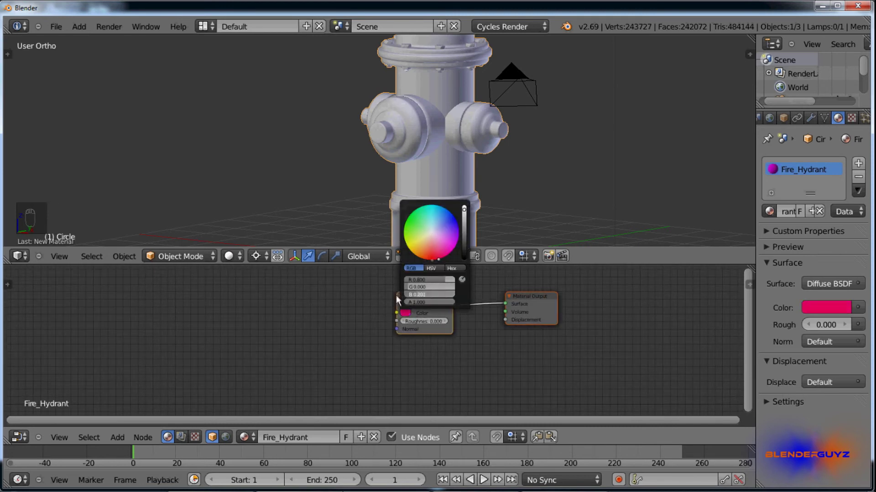
{"action": "left_click_drag", "start_coordinate": [451, 280], "coordinate": [443, 281]}
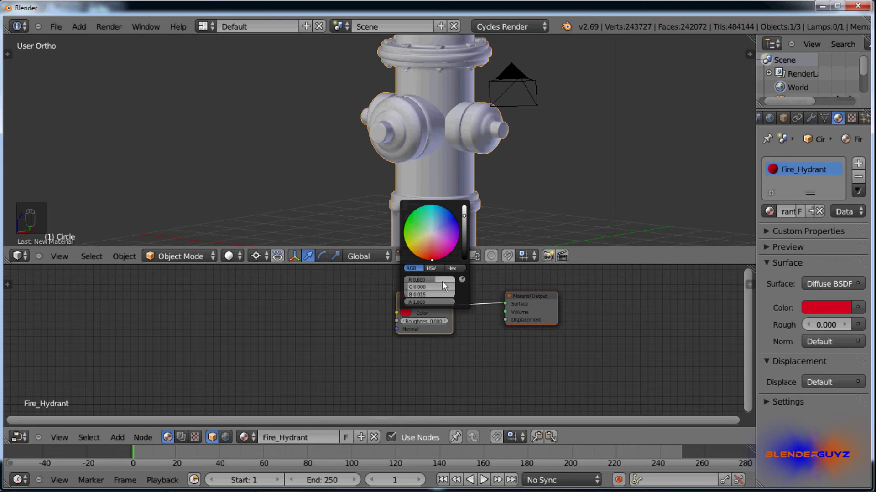
{"action": "scroll", "coordinate": [442, 281], "scroll_direction": "down", "scroll_amount": 2}
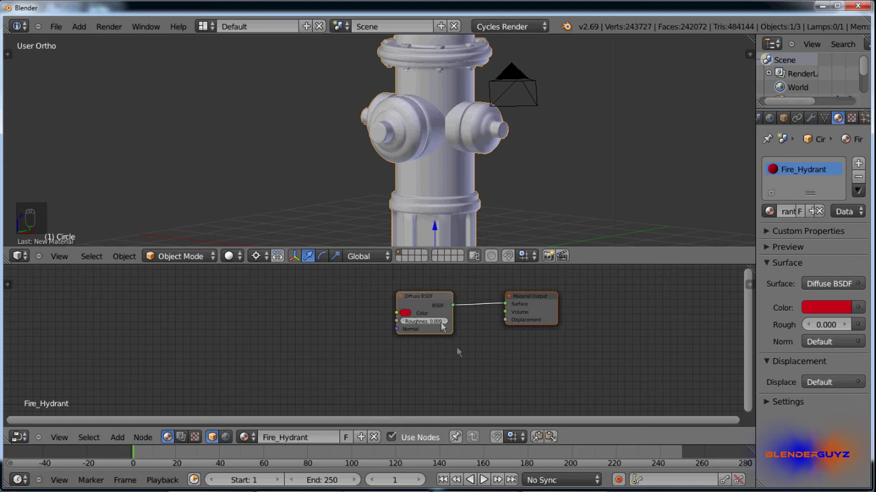
Insert a Mix Shader on the link between the Diffuse BSDF and Material Output.
{"action": "key", "text": "shift+a"}
{"action": "mouse_move", "coordinate": [464, 369]}
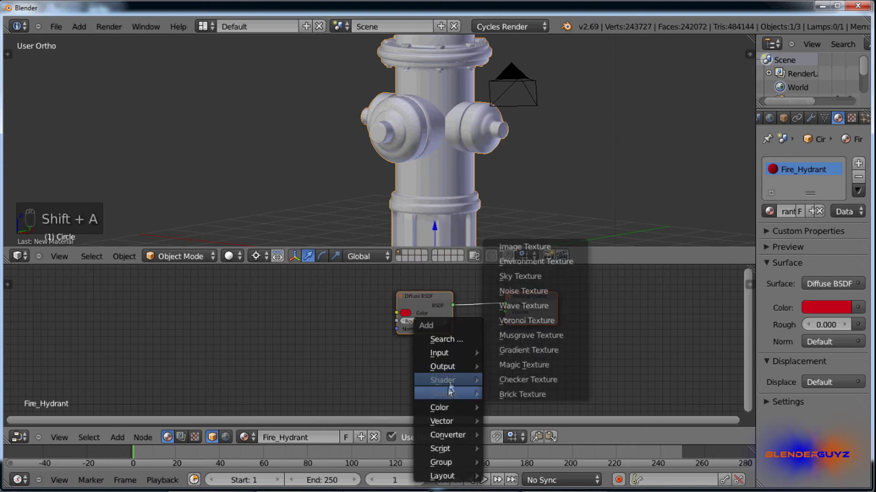
{"action": "mouse_move", "coordinate": [451, 383]}
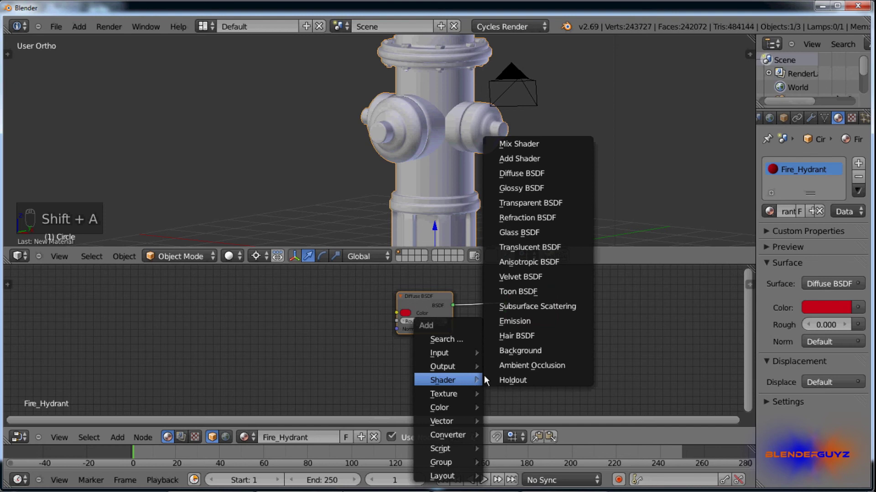
{"action": "left_click", "coordinate": [547, 143]}
{"action": "left_click", "coordinate": [469, 292]}
{"action": "left_click_drag", "start_coordinate": [552, 299], "coordinate": [582, 300]}
Add a Glossy BSDF below the diffuse and connect it to the Mix Shader's second input.
{"action": "key", "text": "shift+a"}
{"action": "mouse_move", "coordinate": [583, 304]}
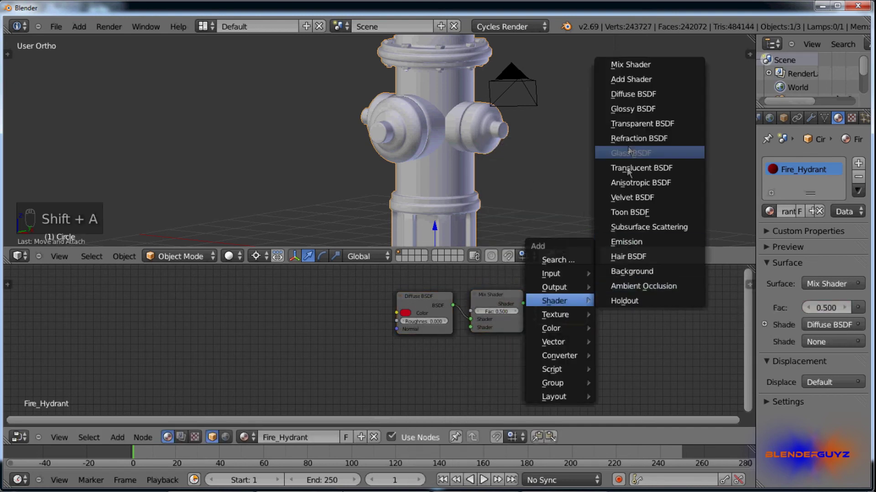
{"action": "left_click", "coordinate": [645, 112]}
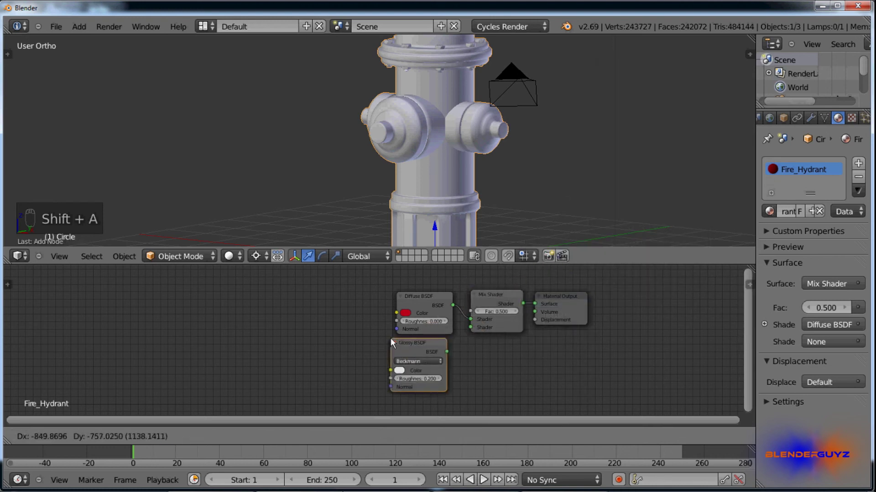
{"action": "left_click", "coordinate": [395, 339]}
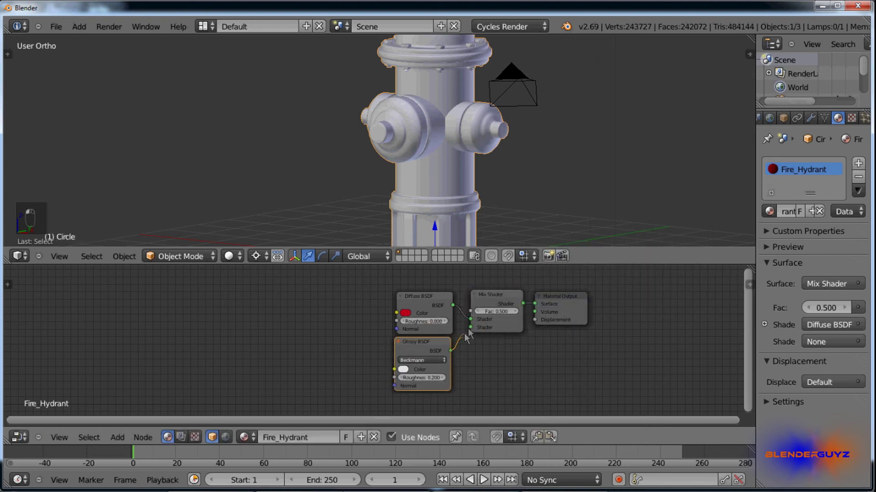
{"action": "left_click_drag", "start_coordinate": [473, 327], "coordinate": [472, 327]}
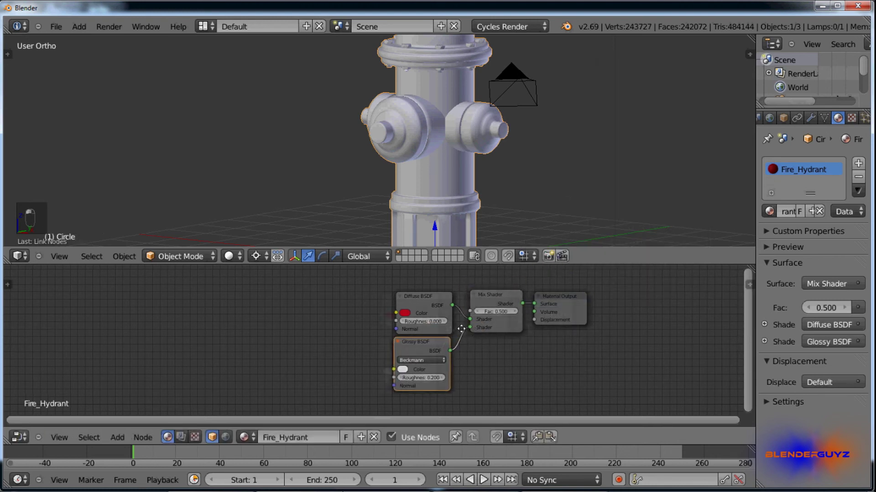
Show the material preview and set Glossy Roughness and Mix Shader Fac both to 0.100.
{"action": "left_click", "coordinate": [775, 246]}
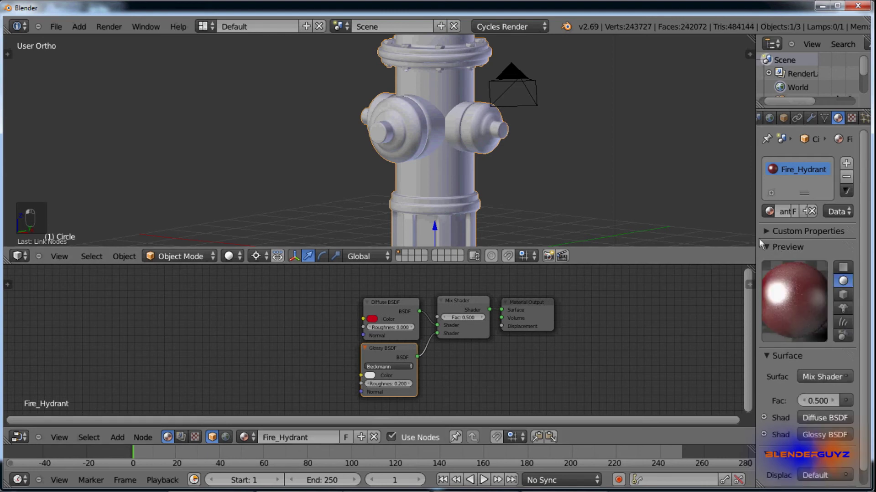
{"action": "left_click_drag", "start_coordinate": [755, 237], "coordinate": [707, 240]}
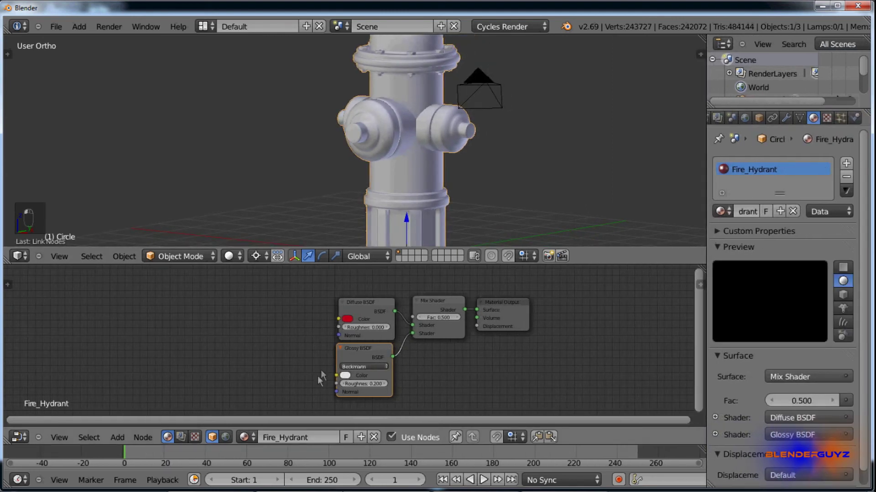
{"action": "scroll", "coordinate": [343, 388], "scroll_direction": "up", "scroll_amount": 2}
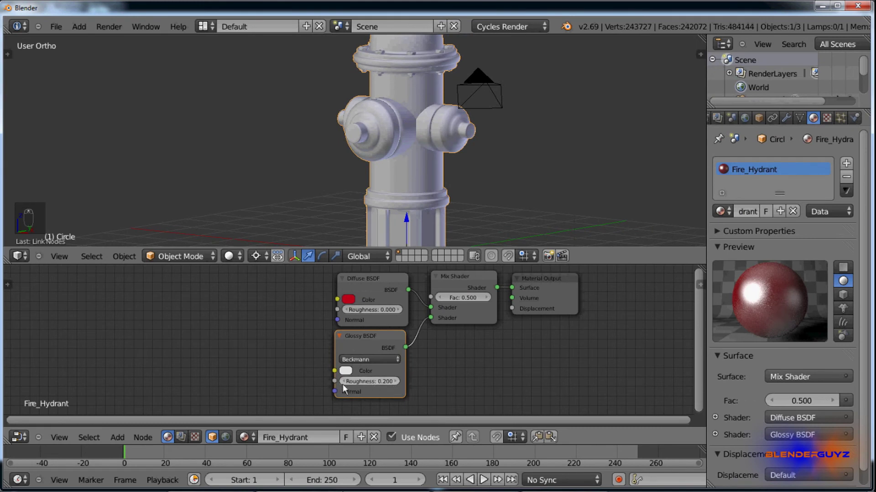
{"action": "left_click", "coordinate": [346, 381]}
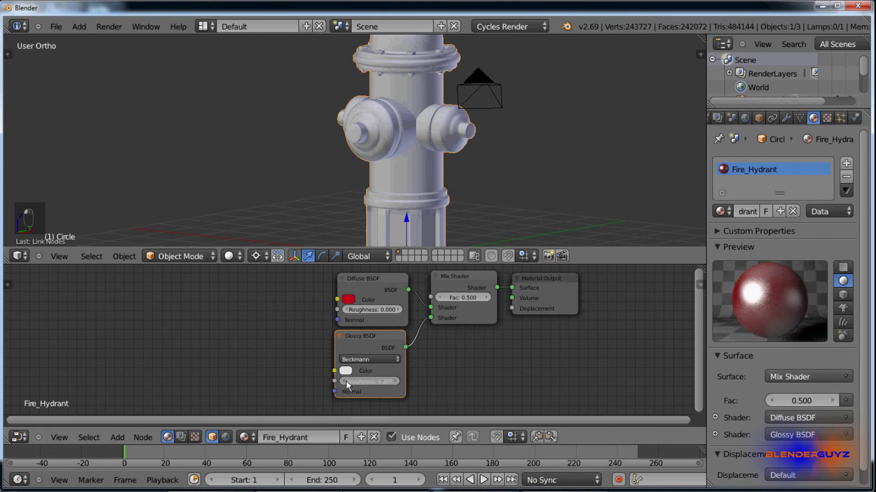
{"action": "left_click", "coordinate": [469, 299]}
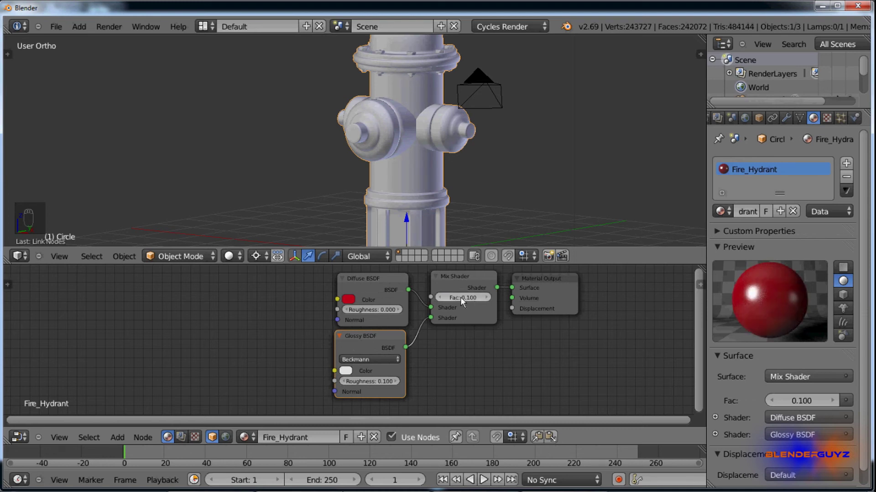
{"action": "scroll", "coordinate": [379, 326], "scroll_direction": "down", "scroll_amount": 2}
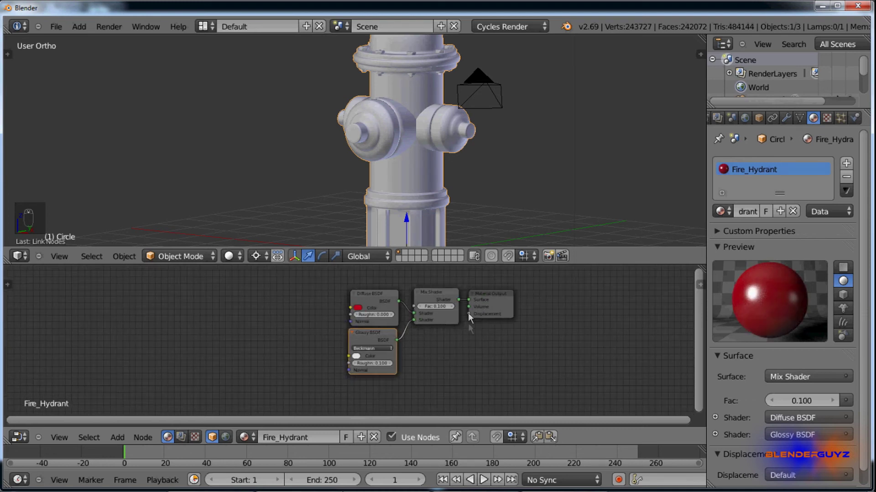
{"action": "key", "text": "shift+a"}
Add a Voronoi Texture node and connect its Fac to the material Displacement.
{"action": "mouse_move", "coordinate": [439, 373]}
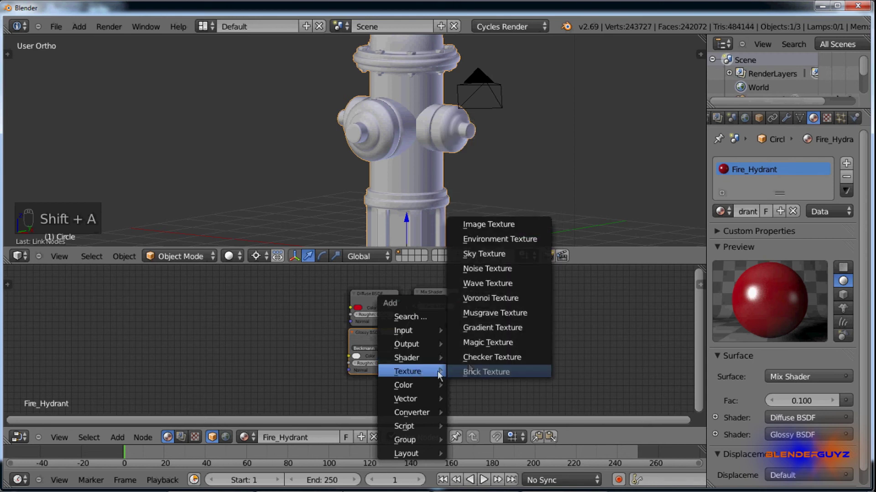
{"action": "left_click", "coordinate": [499, 297]}
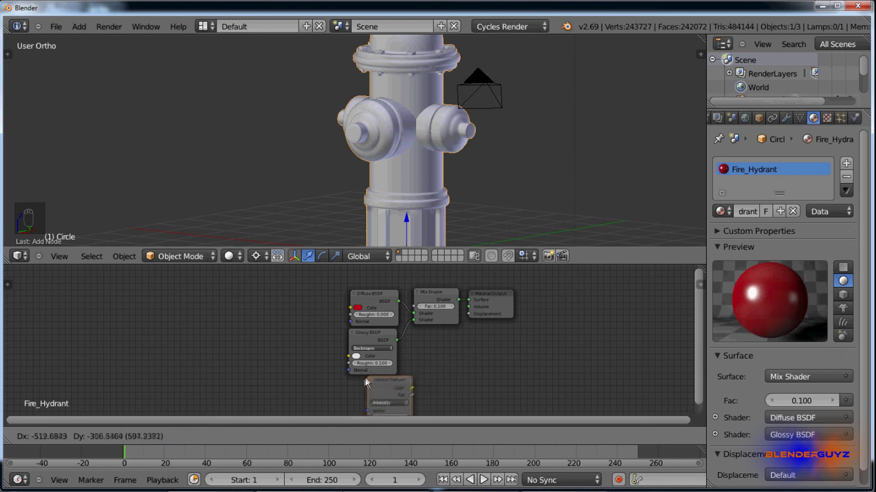
{"action": "left_click", "coordinate": [351, 378]}
{"action": "middle_click_drag", "start_coordinate": [397, 386], "coordinate": [371, 364]}
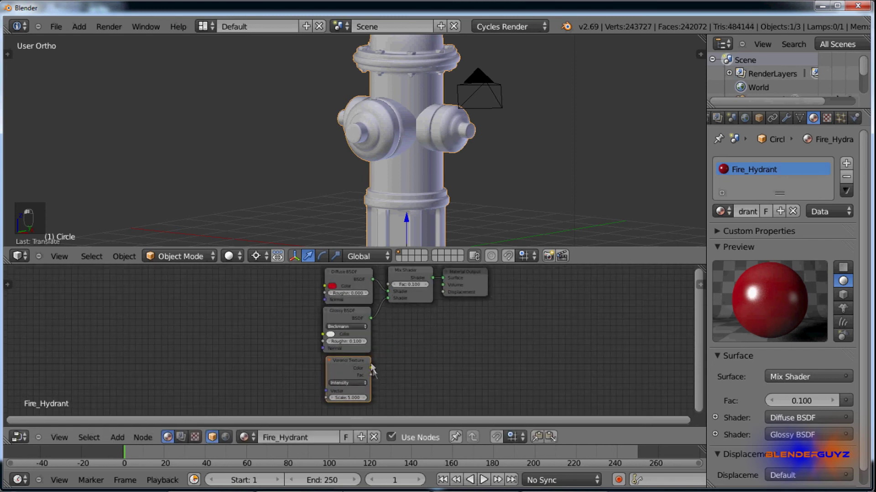
{"action": "left_click_drag", "start_coordinate": [371, 375], "coordinate": [448, 291]}
Set the Voronoi scale to 700 and its coloring to Cells.
{"action": "scroll", "coordinate": [328, 397], "scroll_direction": "up", "scroll_amount": 2}
{"action": "left_click", "coordinate": [351, 398]}
{"action": "type", "text": "700"}
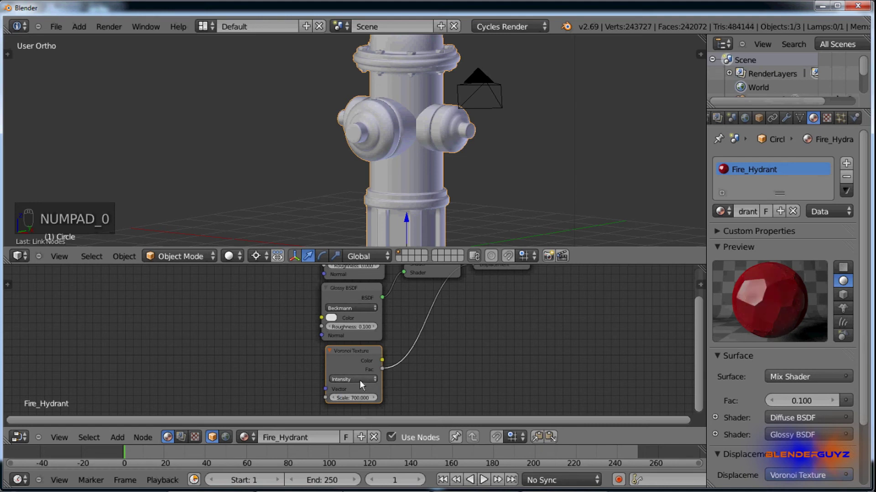
{"action": "left_click", "coordinate": [361, 381]}
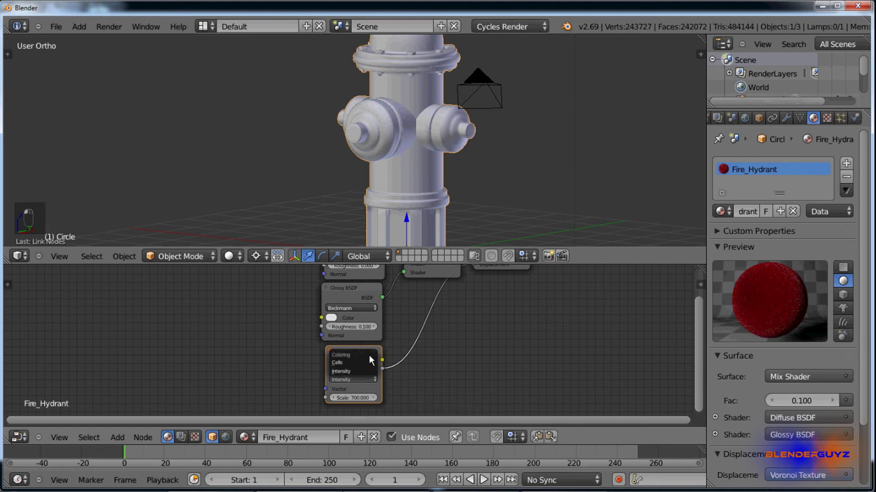
{"action": "left_click", "coordinate": [364, 362]}
Insert a Math node on the displacement link set to Multiply by 0.010.
{"action": "key", "text": "shift+a"}
{"action": "mouse_move", "coordinate": [445, 302]}
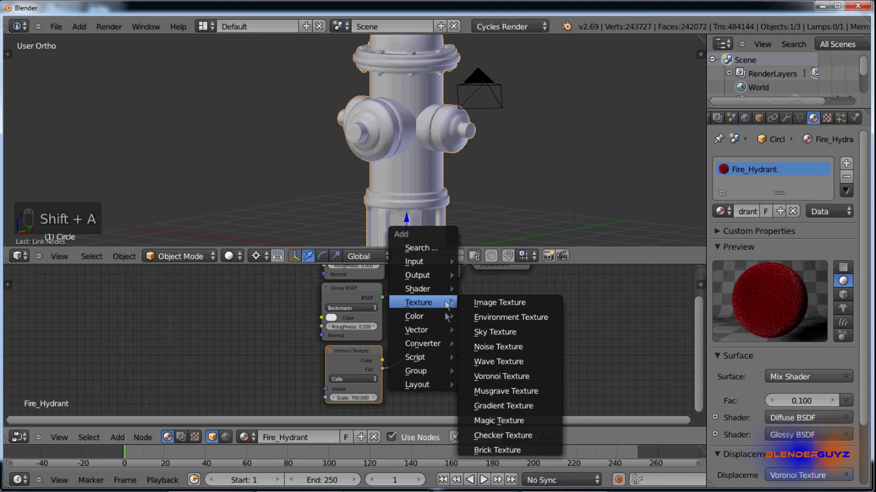
{"action": "mouse_move", "coordinate": [423, 342]}
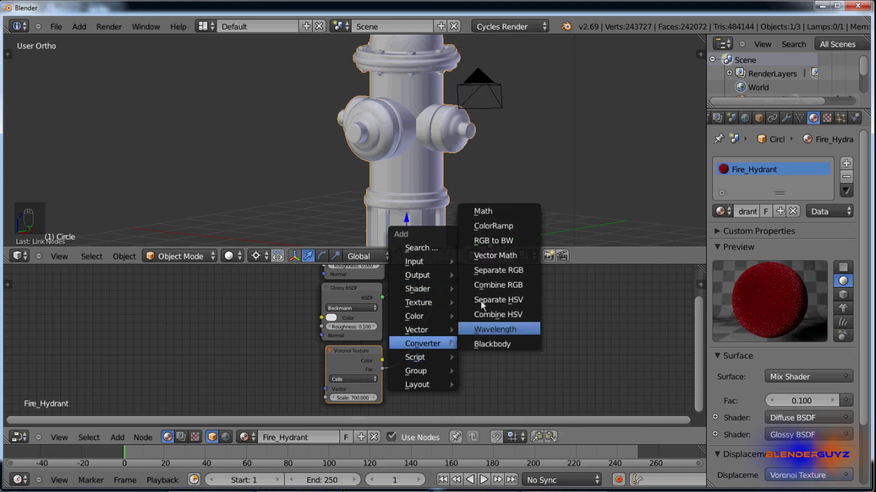
{"action": "left_click", "coordinate": [497, 211]}
{"action": "left_click", "coordinate": [409, 286]}
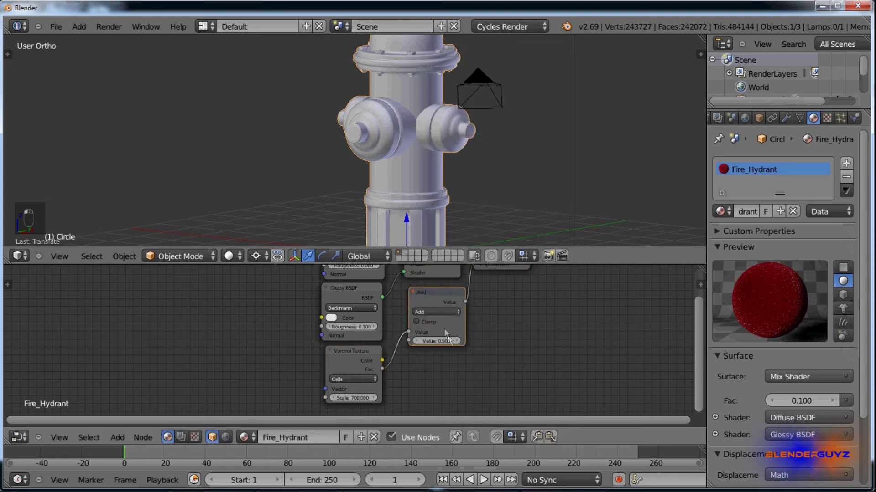
{"action": "left_click", "coordinate": [431, 311]}
{"action": "left_click", "coordinate": [440, 289]}
{"action": "left_click", "coordinate": [442, 341]}
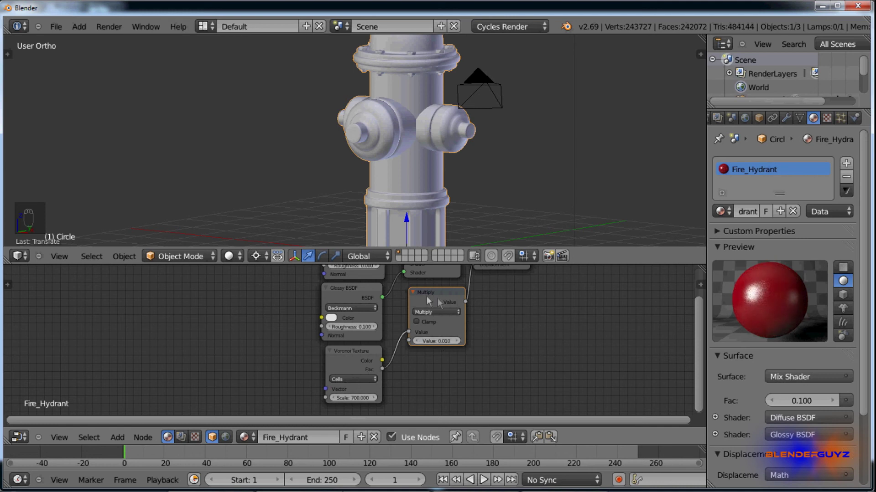
{"action": "left_click_drag", "start_coordinate": [437, 299], "coordinate": [433, 298]}
{"action": "key", "text": "a"}
{"action": "key", "text": "a"}
{"action": "scroll", "coordinate": [445, 346], "scroll_direction": "down", "scroll_amount": 3}
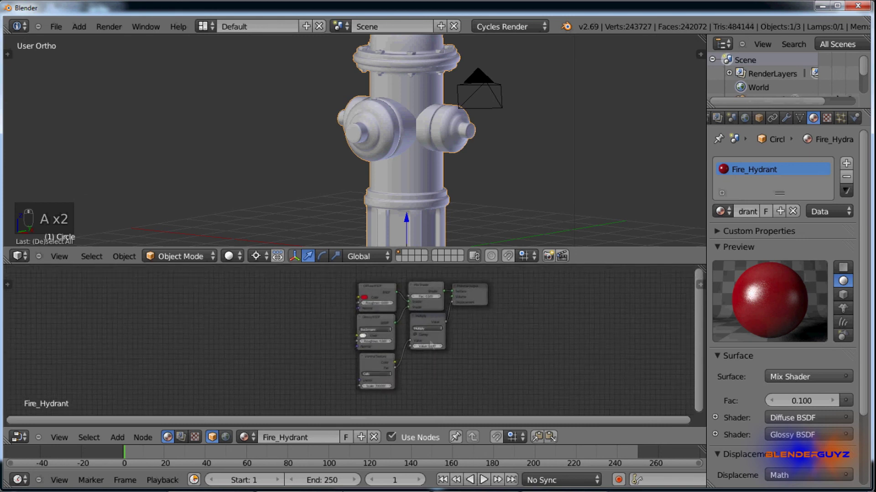
{"action": "scroll", "coordinate": [404, 200], "scroll_direction": "down", "scroll_amount": 4}
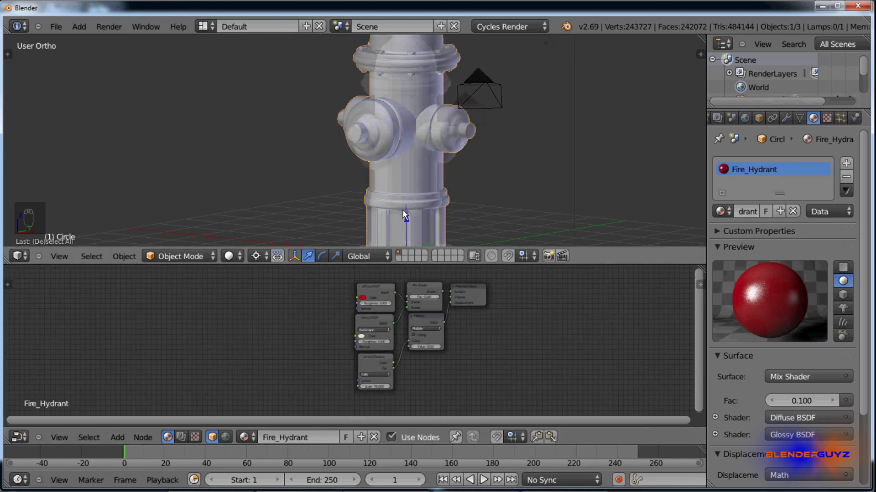
Switch the viewport shading to Rendered for a live Cycles preview.
{"action": "left_click", "coordinate": [240, 257]}
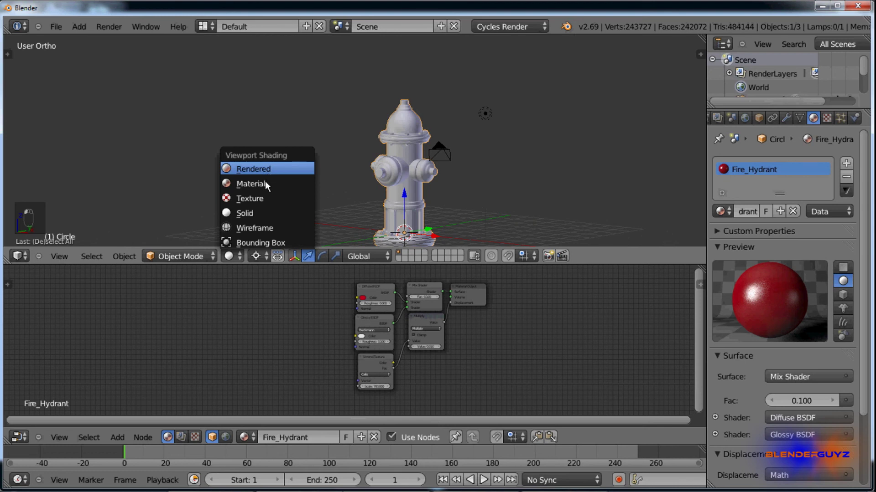
{"action": "left_click", "coordinate": [265, 180]}
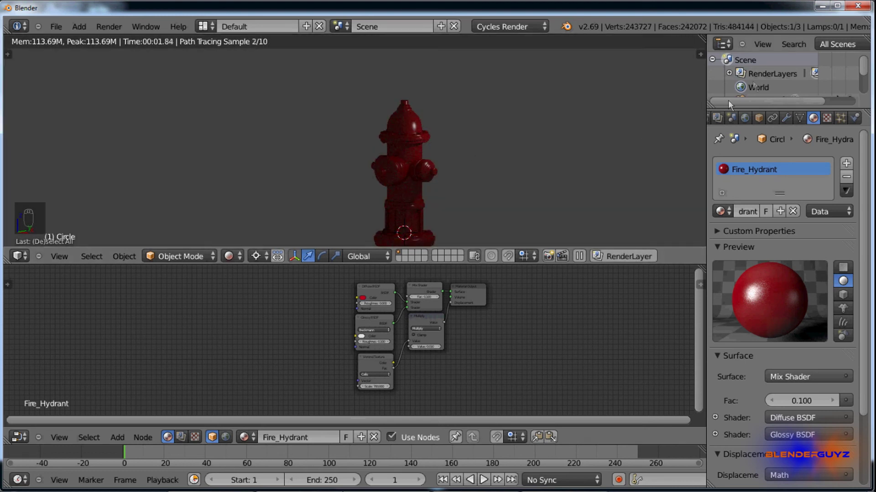
{"action": "scroll", "coordinate": [757, 78], "scroll_direction": "down", "scroll_amount": 3}
Make the lamp a node-based Sun of strength 3.000, then switch to the Scene.blend window.
{"action": "left_click", "coordinate": [755, 91]}
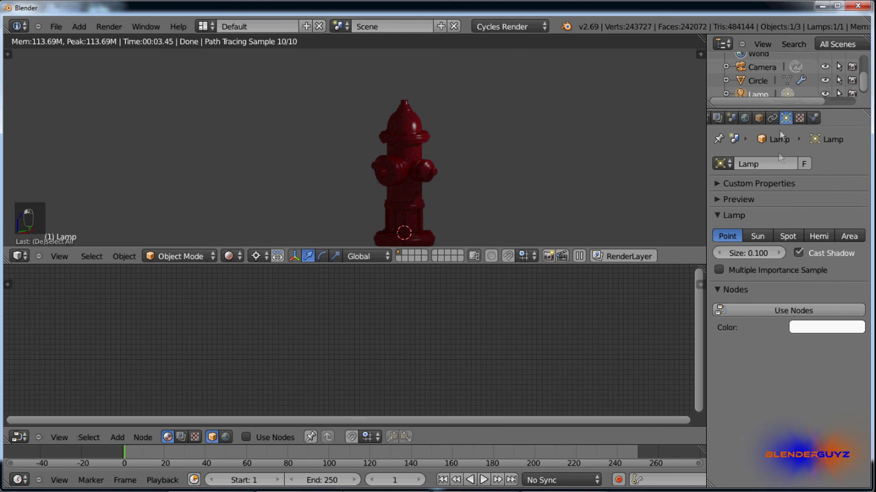
{"action": "left_click", "coordinate": [757, 236]}
{"action": "left_click", "coordinate": [778, 310]}
{"action": "left_click", "coordinate": [809, 352]}
{"action": "type", "text": "3"}
{"action": "key", "text": "Return"}
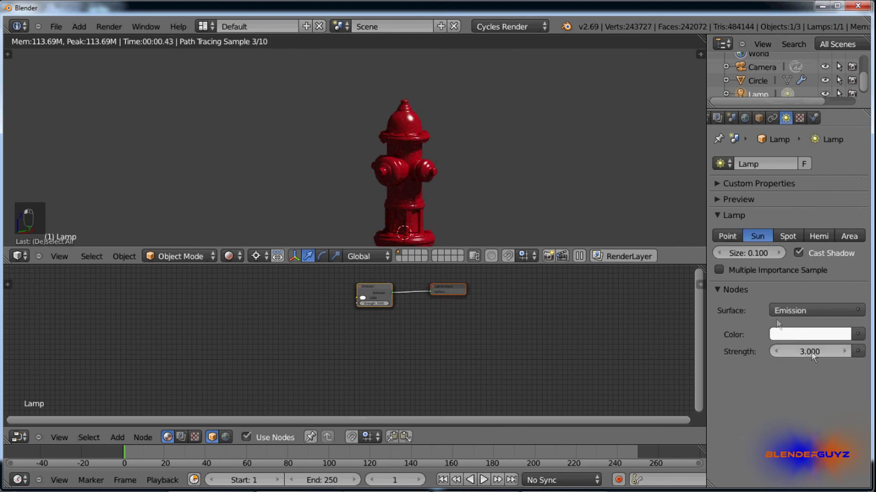
{"action": "scroll", "coordinate": [416, 125], "scroll_direction": "up", "scroll_amount": 5}
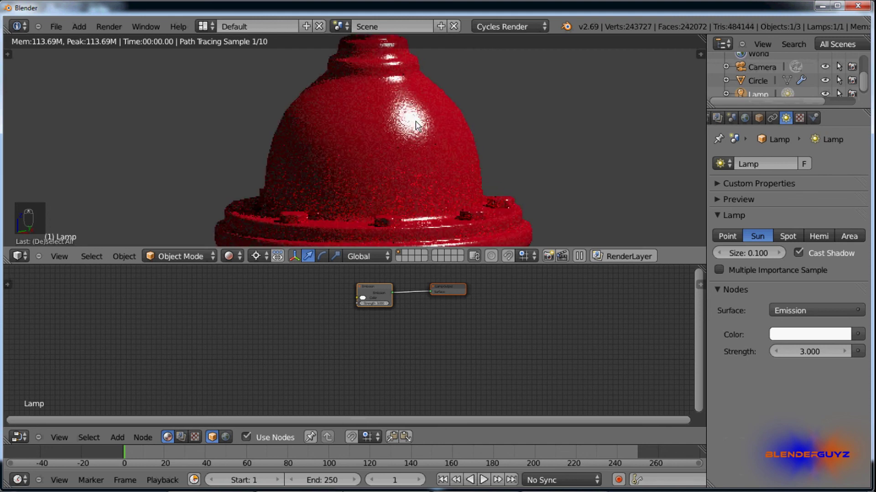
{"action": "scroll", "coordinate": [401, 114], "scroll_direction": "down", "scroll_amount": 5}
{"action": "scroll", "coordinate": [388, 111], "scroll_direction": "down", "scroll_amount": 1}
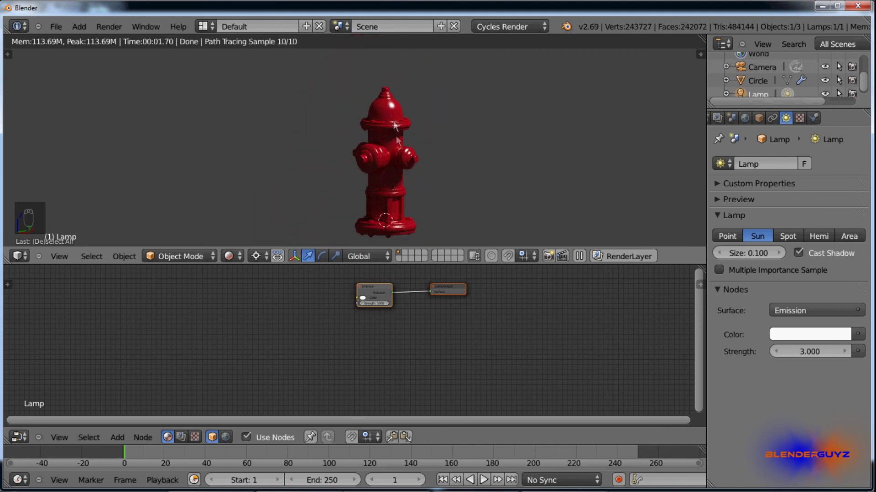
{"action": "key", "text": "alt+Tab"}
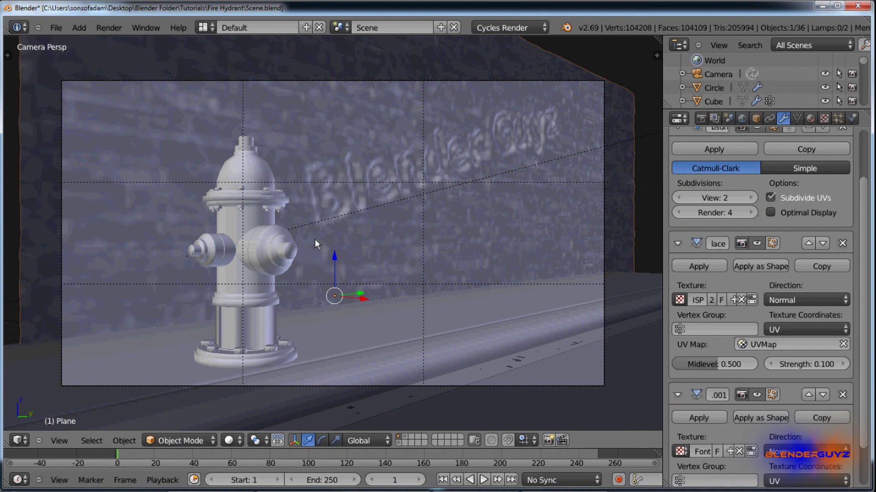
{"action": "key", "text": "alt+Tab"}
View the Sample Final render of the red hydrant by the brick wall and curb.
{"action": "left_click", "coordinate": [354, 257]}
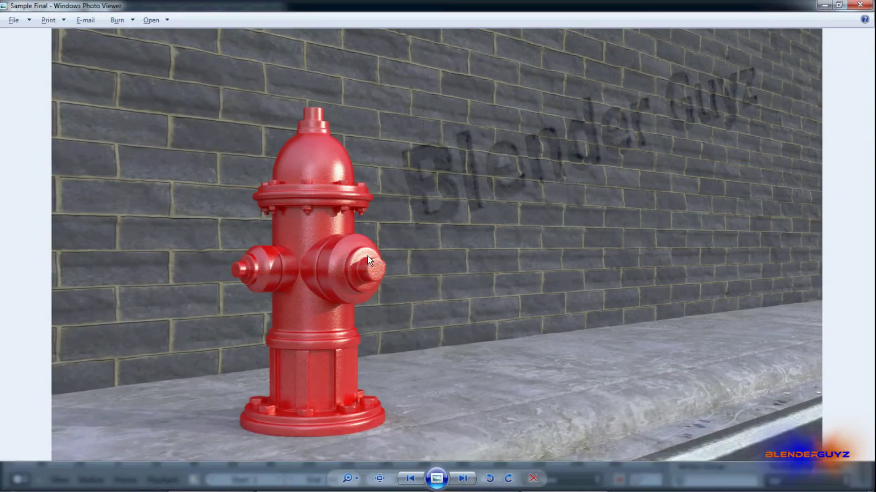